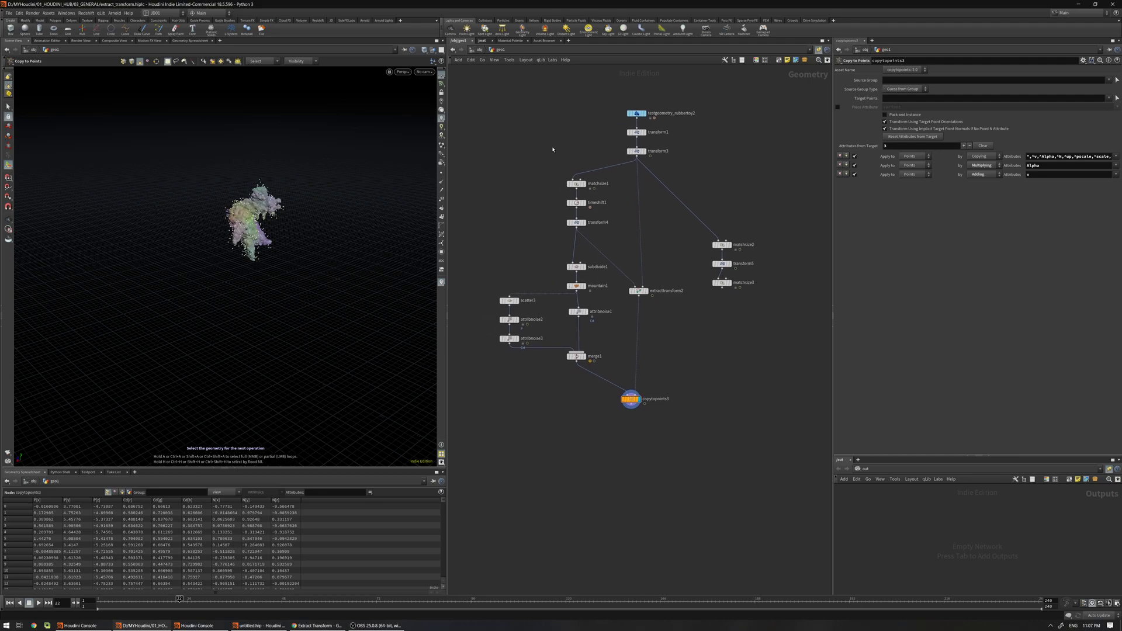
Examine the finished point effect, then display transform3 and inspect the moving rubber toy near the start of the timeline.
{"action": "left_click_drag", "start_coordinate": [352, 208], "coordinate": [331, 449], "text": "alt"}
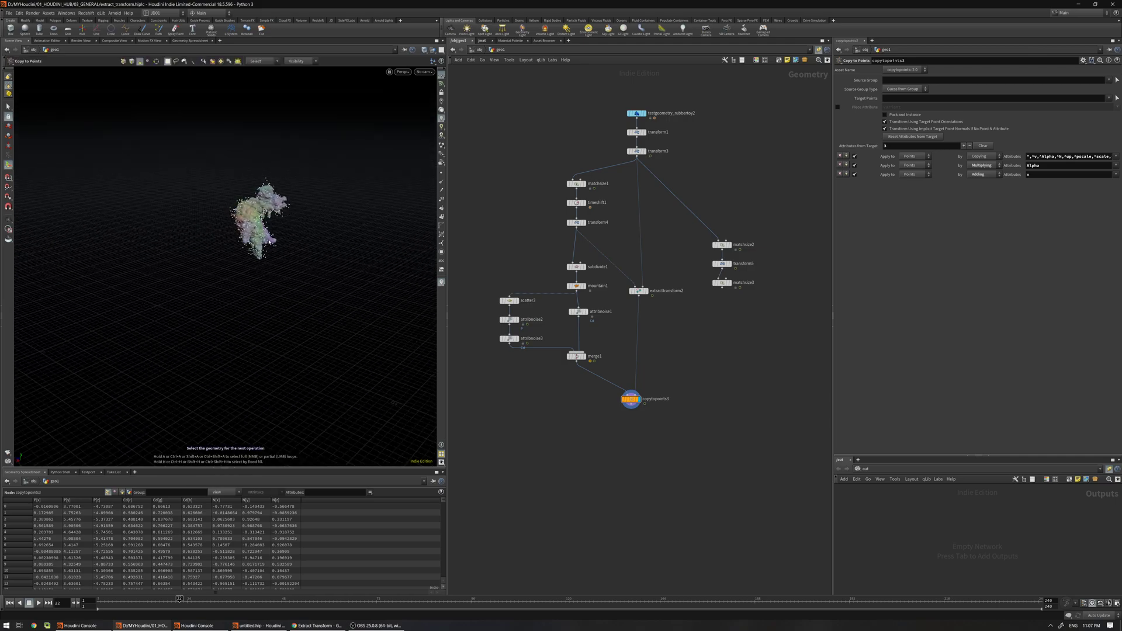
{"action": "left_click_drag", "start_coordinate": [269, 242], "coordinate": [272, 325], "text": "alt"}
{"action": "left_click", "coordinate": [636, 151]}
{"action": "left_click_drag", "start_coordinate": [121, 601], "coordinate": [116, 566]}
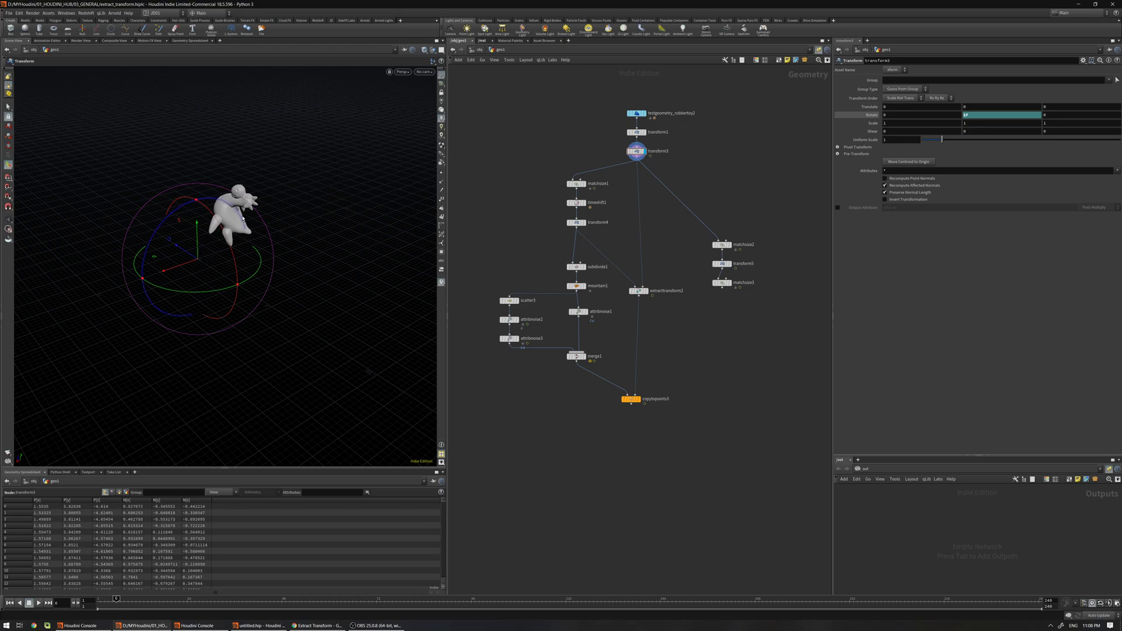
{"action": "left_click_drag", "start_coordinate": [234, 225], "coordinate": [348, 181], "text": "alt"}
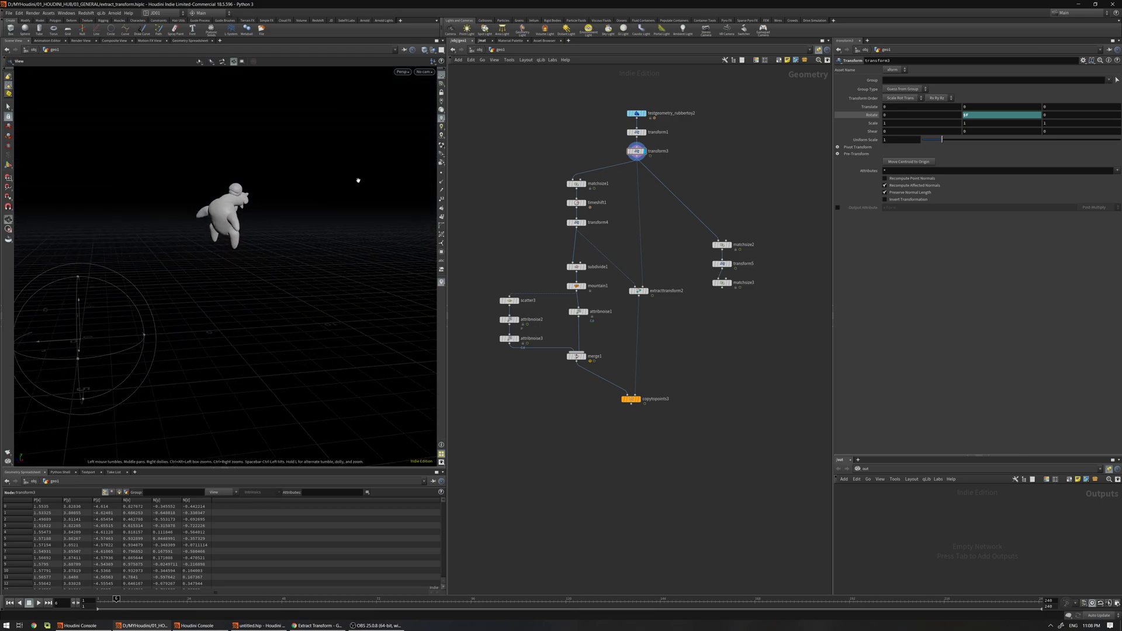
{"action": "left_click_drag", "start_coordinate": [230, 226], "coordinate": [203, 218], "text": "alt"}
Examine the finished node network, including the matchsize and timeshift branch, the scatter branch and the Extract Transform node.
{"action": "middle_click_drag", "start_coordinate": [559, 140], "coordinate": [589, 125]}
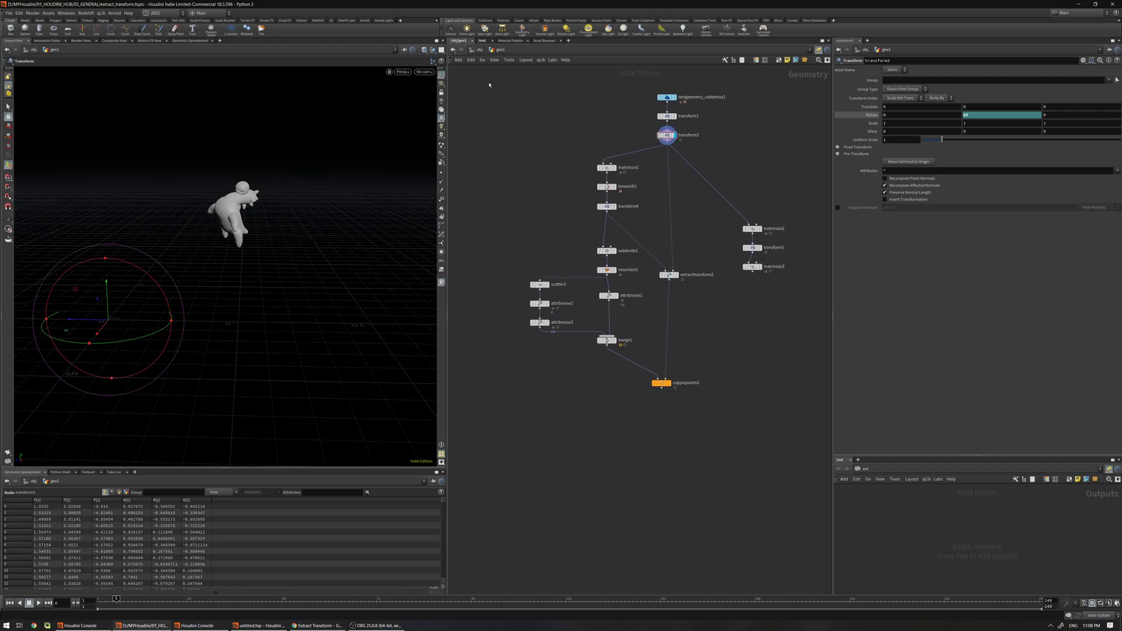
{"action": "left_click_drag", "start_coordinate": [477, 76], "coordinate": [769, 412]}
{"action": "middle_click_drag", "start_coordinate": [541, 158], "coordinate": [520, 175]}
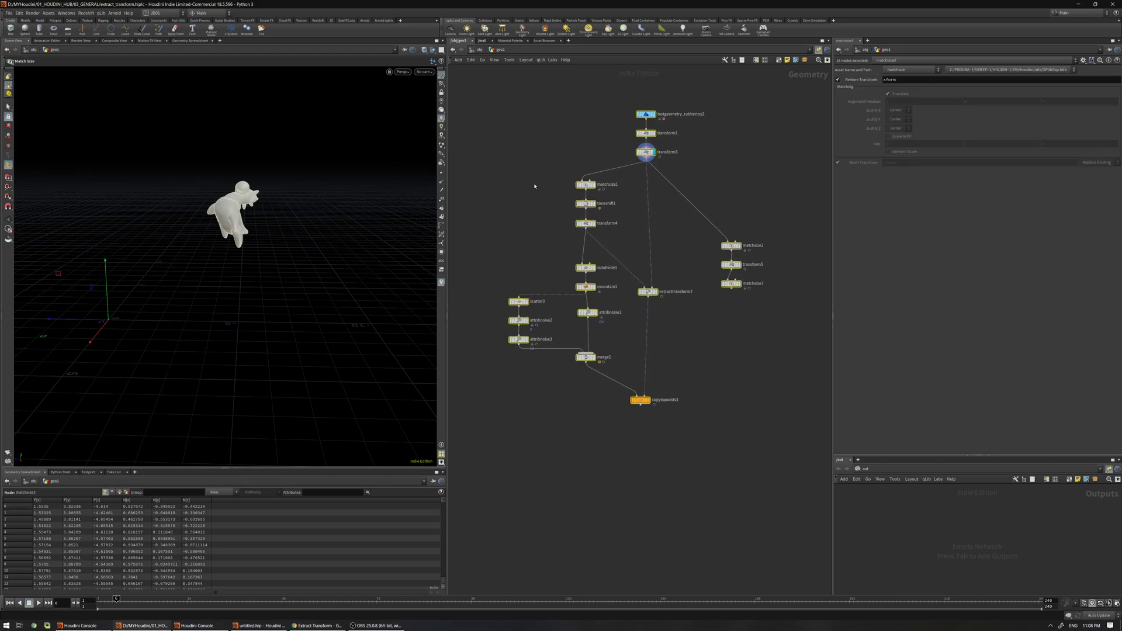
{"action": "left_click", "coordinate": [534, 188]}
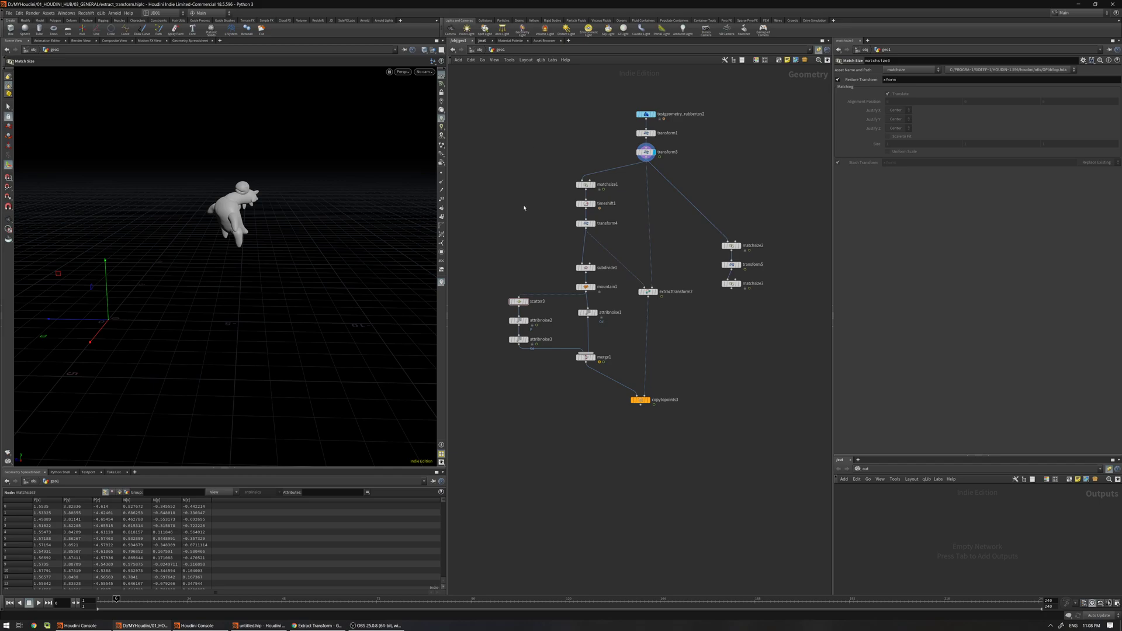
{"action": "left_click_drag", "start_coordinate": [498, 260], "coordinate": [533, 340]}
{"action": "left_click", "coordinate": [511, 369]}
{"action": "middle_click_drag", "start_coordinate": [552, 146], "coordinate": [554, 130]}
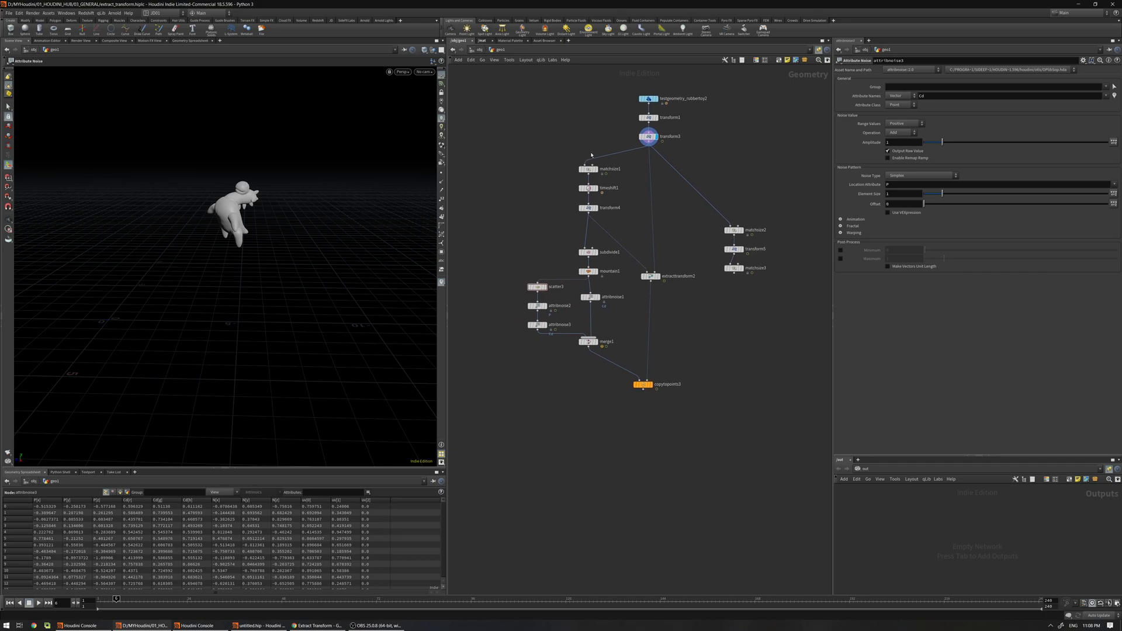
{"action": "scroll", "coordinate": [589, 155], "scroll_direction": "up", "scroll_amount": 3}
{"action": "left_click_drag", "start_coordinate": [521, 152], "coordinate": [606, 185]}
{"action": "left_click_drag", "start_coordinate": [633, 290], "coordinate": [689, 340]}
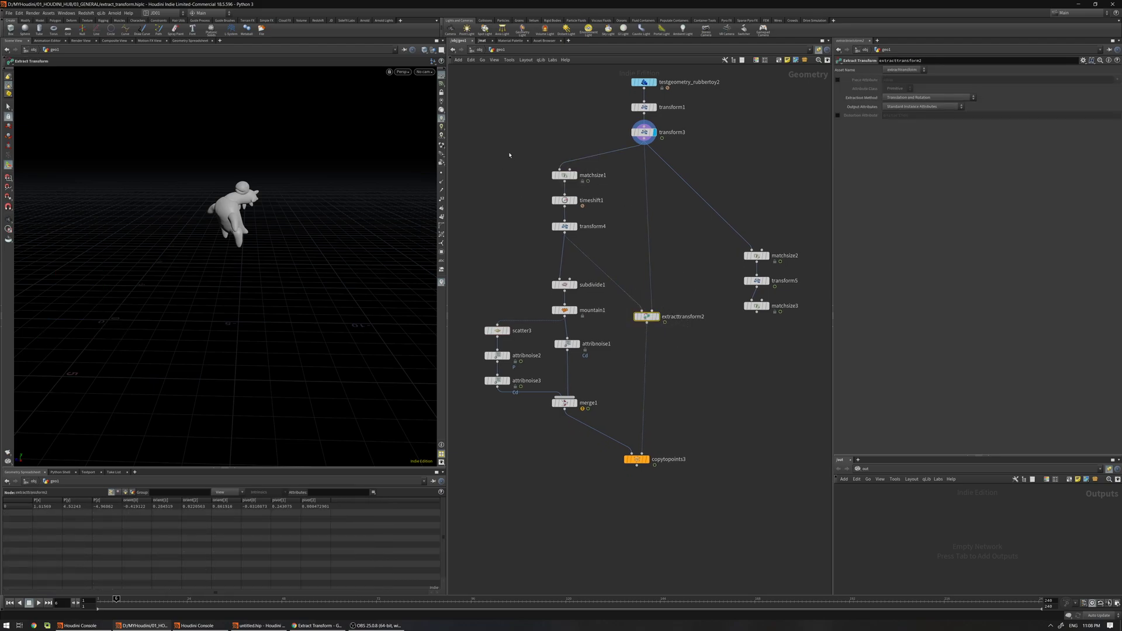
{"action": "middle_click_drag", "start_coordinate": [508, 155], "coordinate": [524, 187]}
{"action": "scroll", "coordinate": [578, 147], "scroll_direction": "down", "scroll_amount": 1}
{"action": "middle_click_drag", "start_coordinate": [523, 119], "coordinate": [532, 120]}
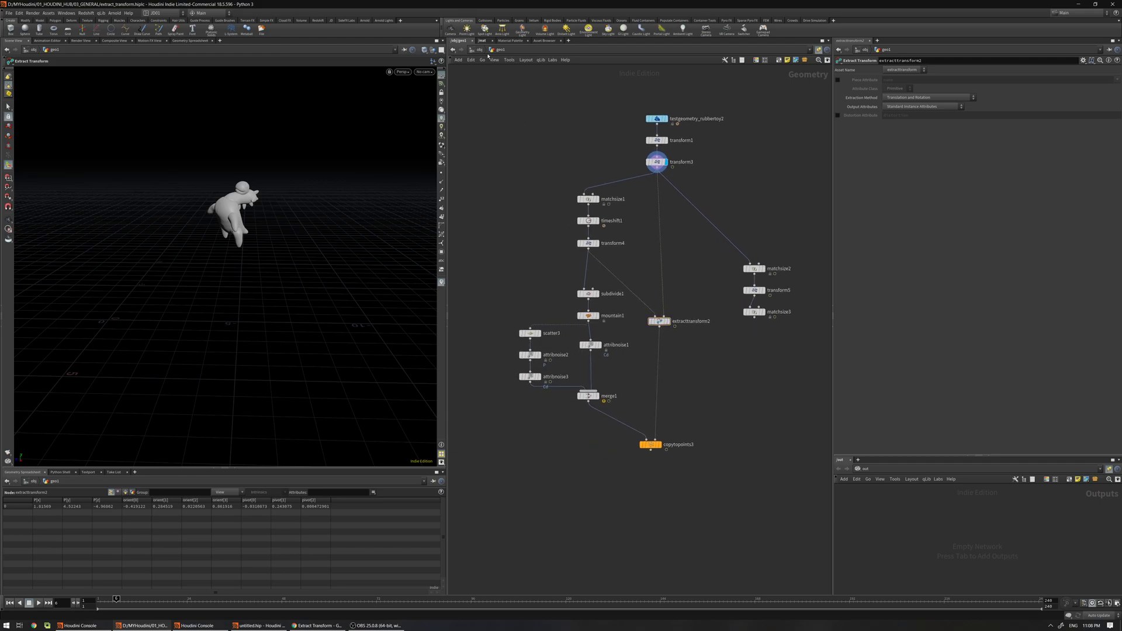
Hide the geo1 object at object level, add a new Geometry object and enter its empty network.
{"action": "left_click", "coordinate": [480, 51]}
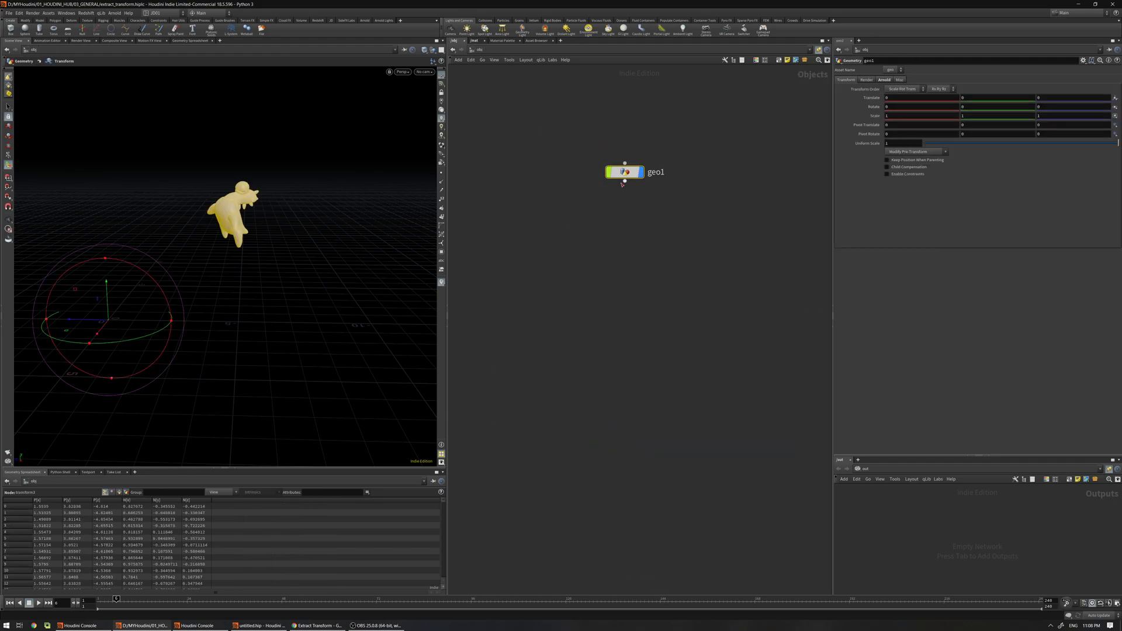
{"action": "left_click", "coordinate": [643, 173]}
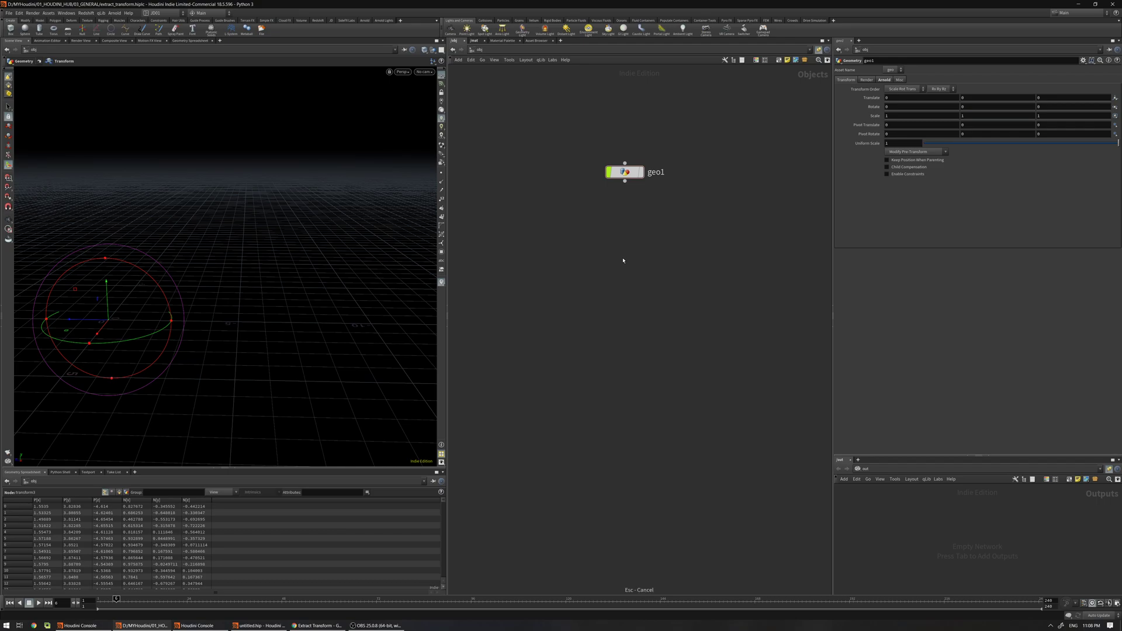
{"action": "key", "text": "Tab"}
{"action": "type", "text": "ge"}
{"action": "left_click", "coordinate": [681, 270]}
{"action": "left_click", "coordinate": [628, 244]}
{"action": "double_click", "coordinate": [632, 242]}
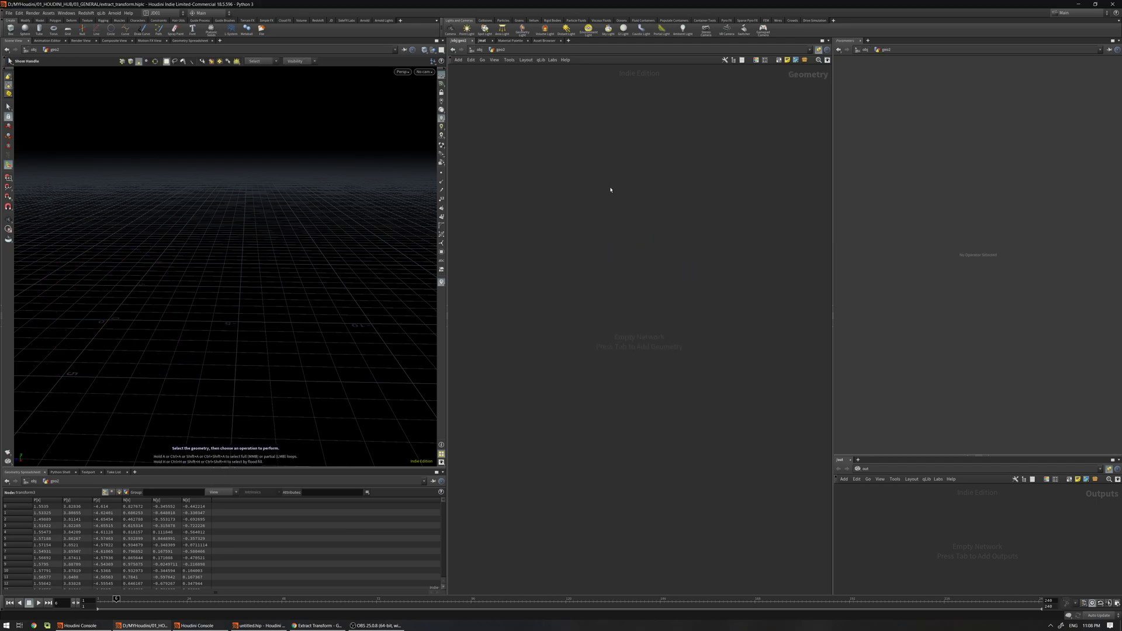
Add a Test Geometry: Rubber Toy node to the empty network.
{"action": "key", "text": "Tab"}
{"action": "type", "text": "tes"}
{"action": "left_click", "coordinate": [709, 214]}
{"action": "left_click", "coordinate": [664, 166]}
{"action": "mouse_move", "coordinate": [233, 256]}
{"action": "left_mouse_down", "text": "alt"}
{"action": "mouse_move", "coordinate": [223, 273]}
{"action": "mouse_move", "coordinate": [248, 257]}
{"action": "left_mouse_up", "text": "alt"}
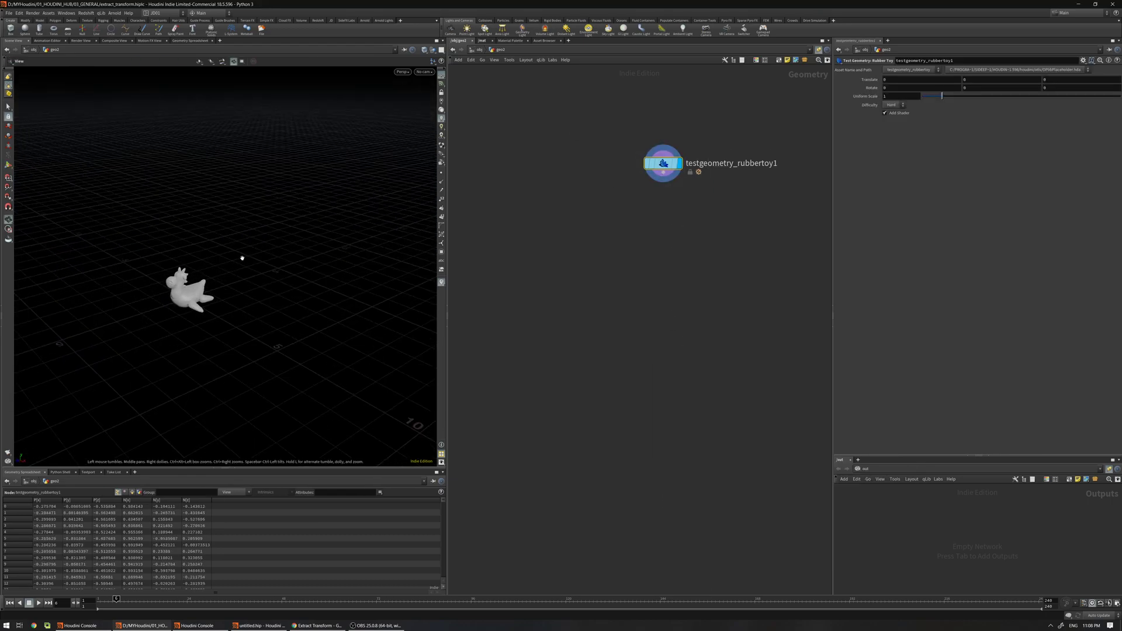
{"action": "middle_click_drag", "start_coordinate": [247, 257], "coordinate": [261, 255], "text": "alt"}
Add a Transform node below the rubber toy, wire the toy into it and display it.
{"action": "key", "text": "Tab"}
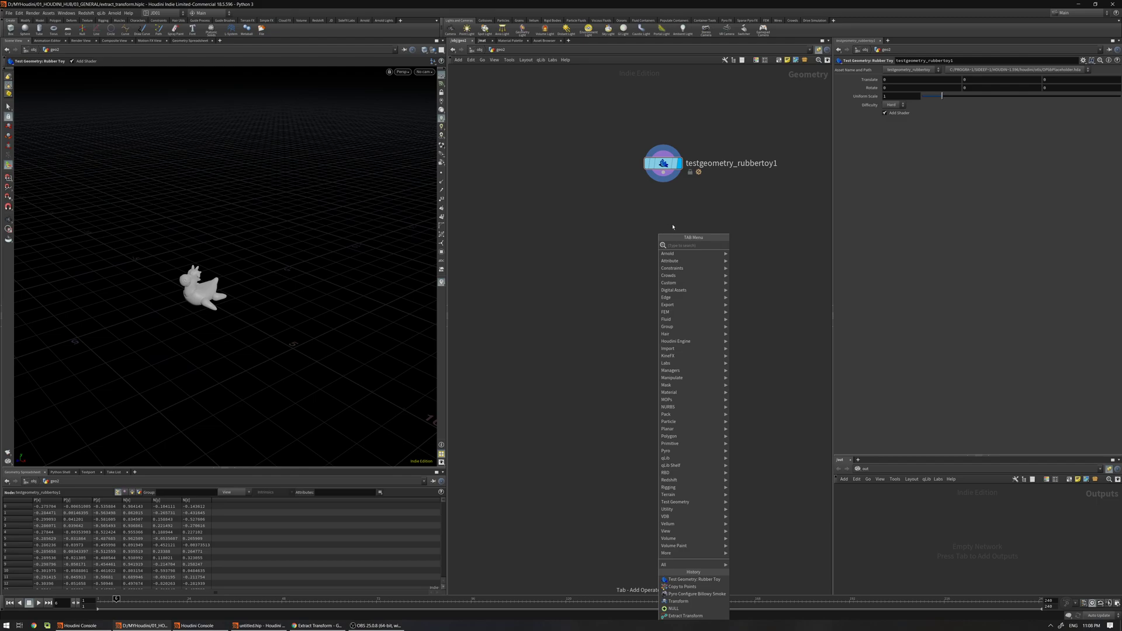
{"action": "type", "text": "tra"}
{"action": "left_click", "coordinate": [737, 259]}
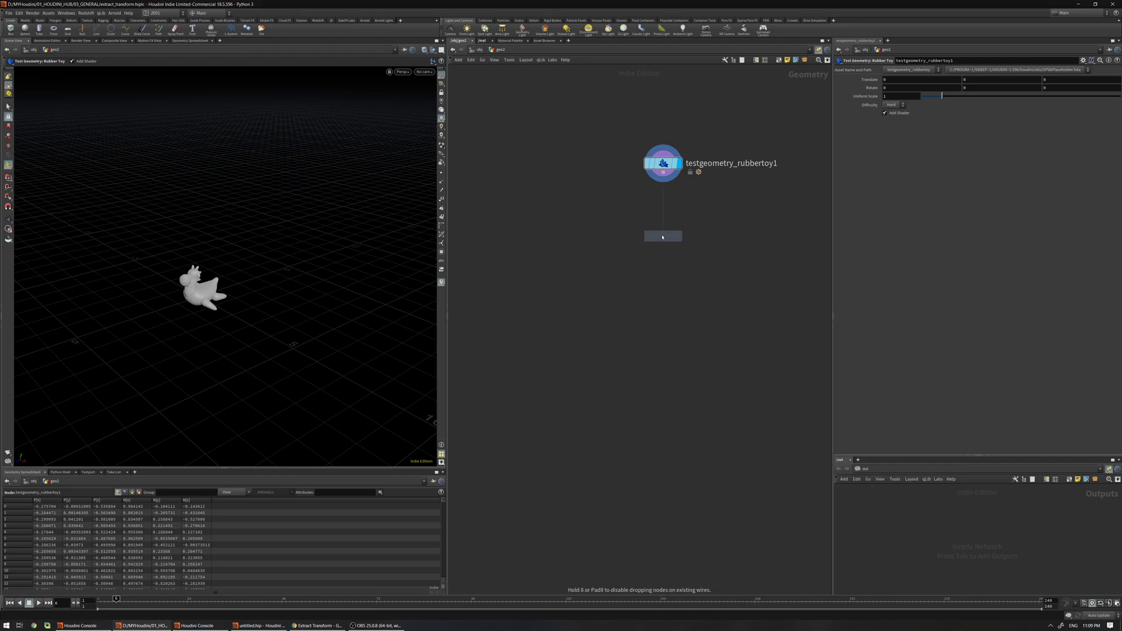
{"action": "left_click", "coordinate": [663, 235]}
{"action": "left_click_drag", "start_coordinate": [663, 173], "coordinate": [664, 227]}
{"action": "left_click", "coordinate": [679, 235]}
Move the rubber toy to about 4.88 in Y and -7.48 in Z, and rotate it freely, about 42 degrees in X.
{"action": "right_click_drag", "start_coordinate": [315, 240], "coordinate": [265, 258], "text": "alt"}
{"action": "middle_click_drag", "start_coordinate": [265, 258], "coordinate": [248, 278], "text": "alt"}
{"action": "left_click_drag", "start_coordinate": [215, 270], "coordinate": [289, 196]}
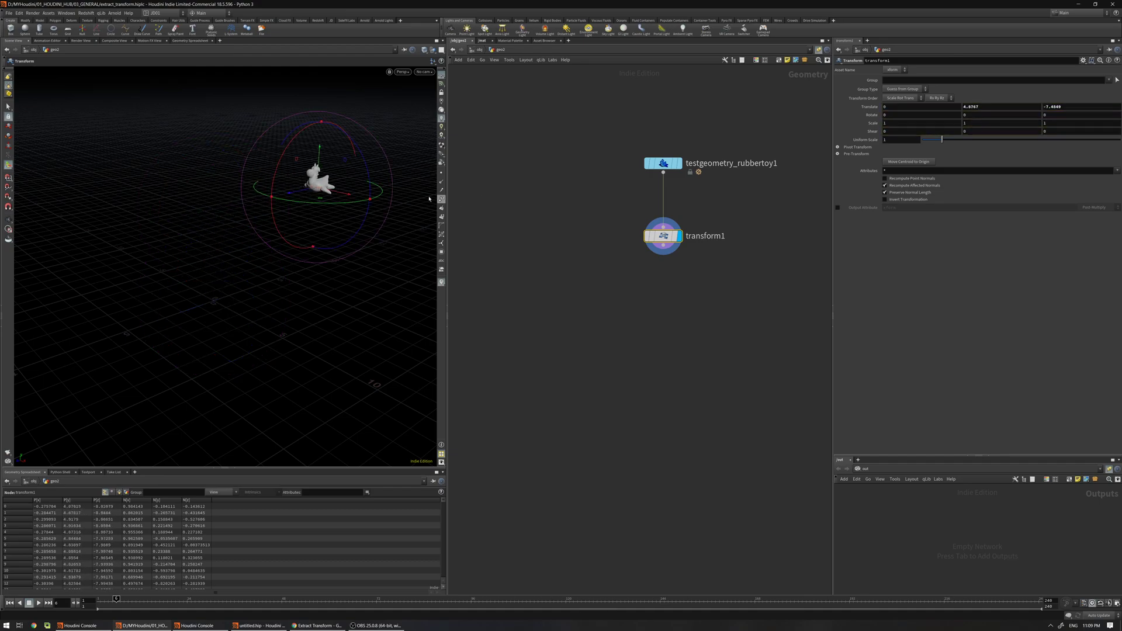
{"action": "left_click_drag", "start_coordinate": [325, 132], "coordinate": [316, 169]}
Add a second Transform node wired after transform1, display it and set its Y rotation to $F.
{"action": "left_click_drag", "start_coordinate": [665, 239], "coordinate": [665, 204]}
{"action": "middle_click_drag", "start_coordinate": [665, 204], "coordinate": [633, 157]}
{"action": "key", "text": "Tab"}
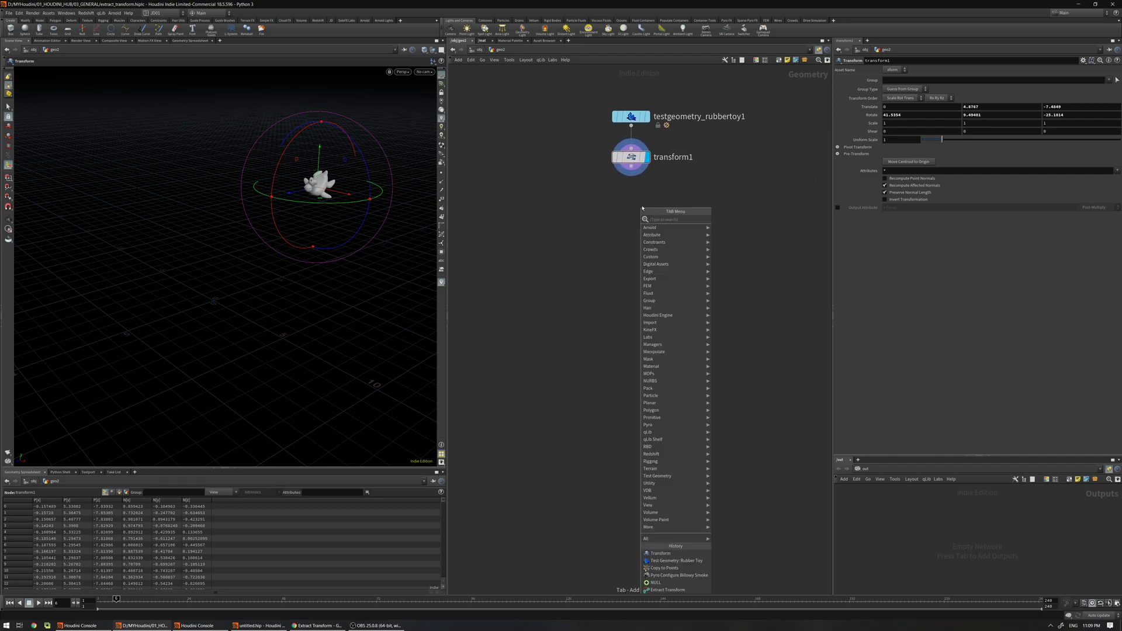
{"action": "type", "text": "transform"}
{"action": "key", "text": "Return"}
{"action": "left_click", "coordinate": [628, 214]}
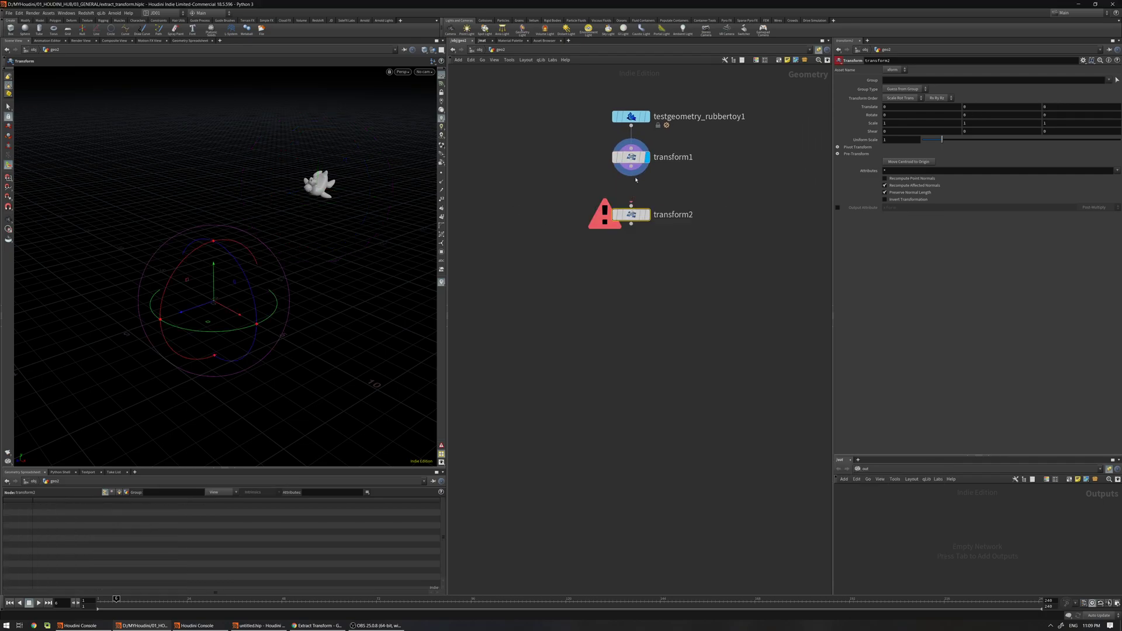
{"action": "left_click", "coordinate": [974, 114]}
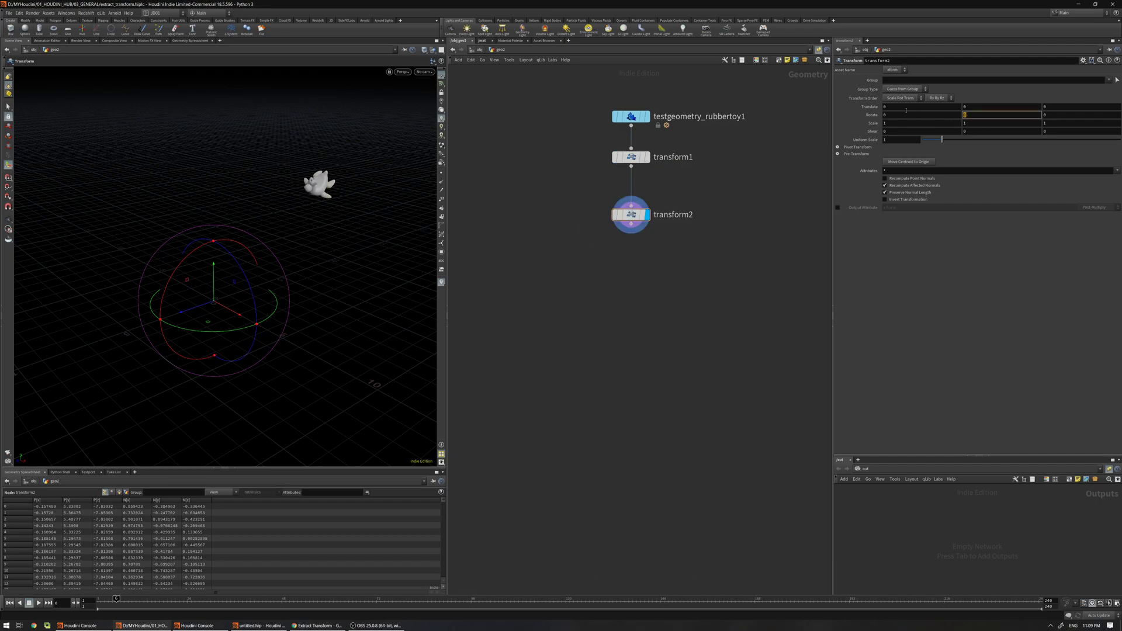
{"action": "type", "text": "$F"}
{"action": "key", "text": "Return"}
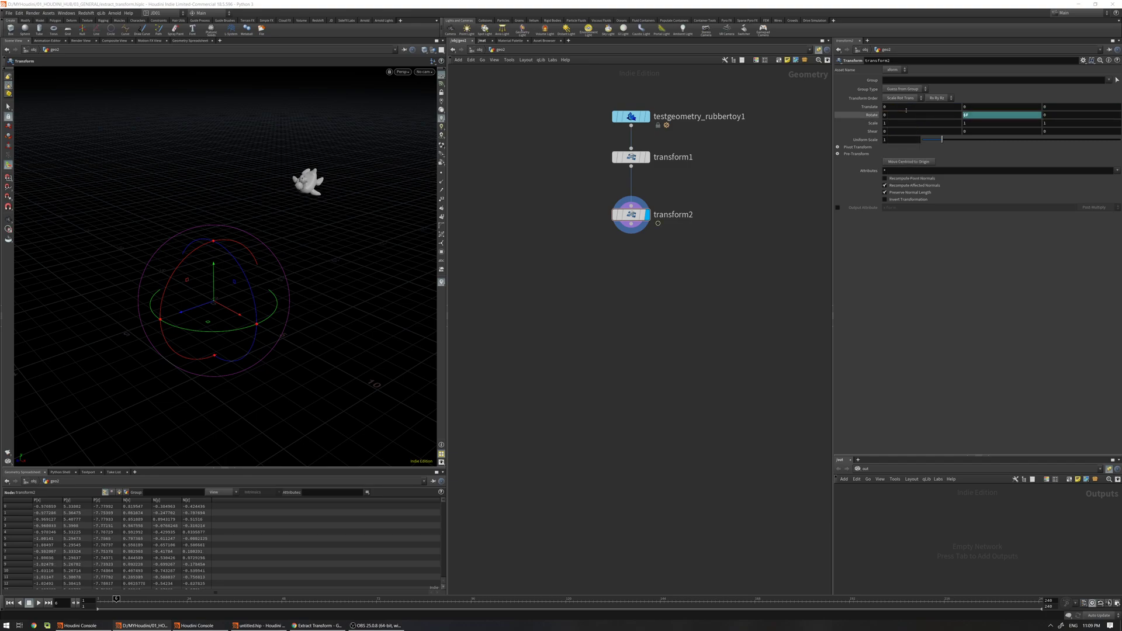
Lay out the three nodes in a tidy column and scrub the timeline to preview the toy's orbit.
{"action": "left_click_drag", "start_coordinate": [603, 91], "coordinate": [640, 173]}
{"action": "key", "text": "l"}
{"action": "left_click", "coordinate": [631, 268]}
{"action": "left_click_drag", "start_coordinate": [117, 600], "coordinate": [200, 598]}
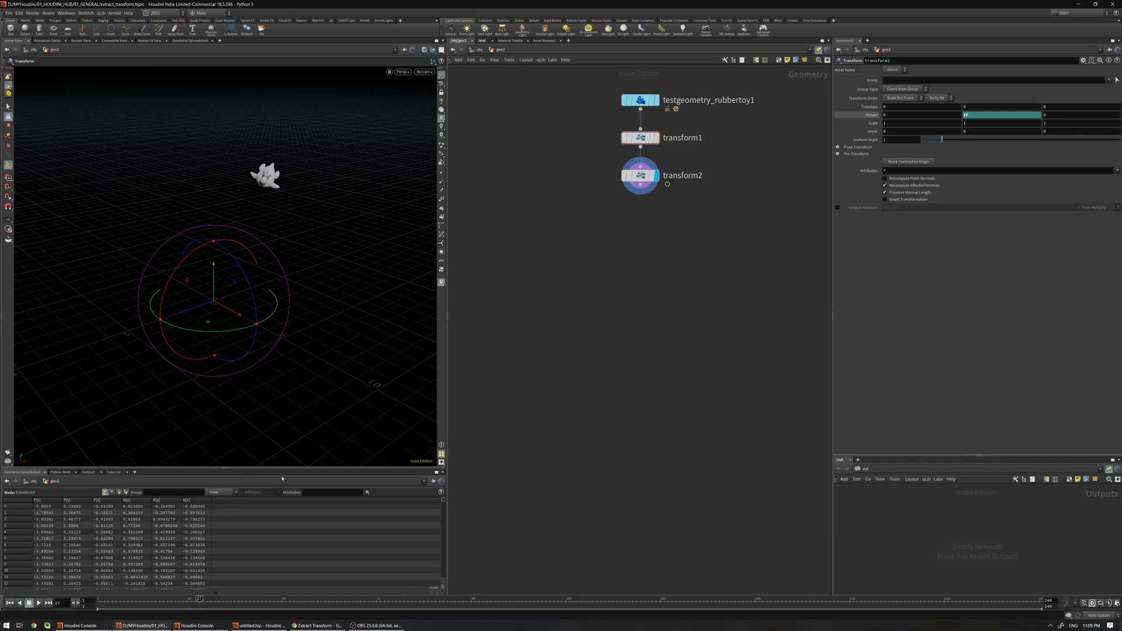
Set transform1's Y rotation to $F*2 and scrub the timeline to check the combined motion, returning to frame 1.
{"action": "left_click", "coordinate": [681, 139]}
{"action": "left_click", "coordinate": [974, 118]}
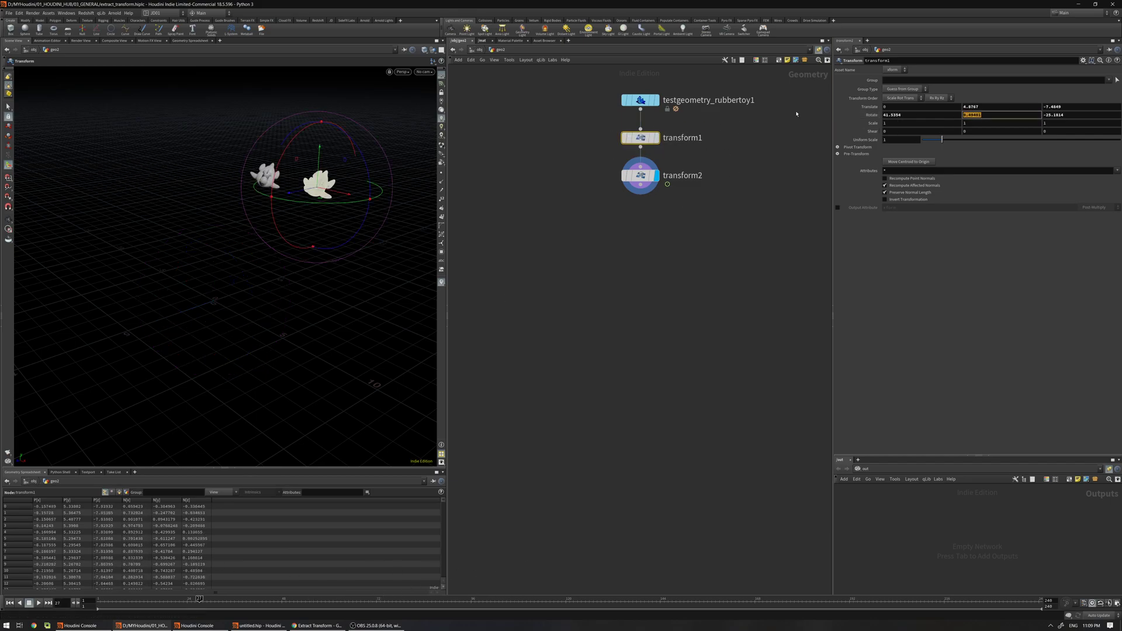
{"action": "type", "text": "$F*2"}
{"action": "key", "text": "Return"}
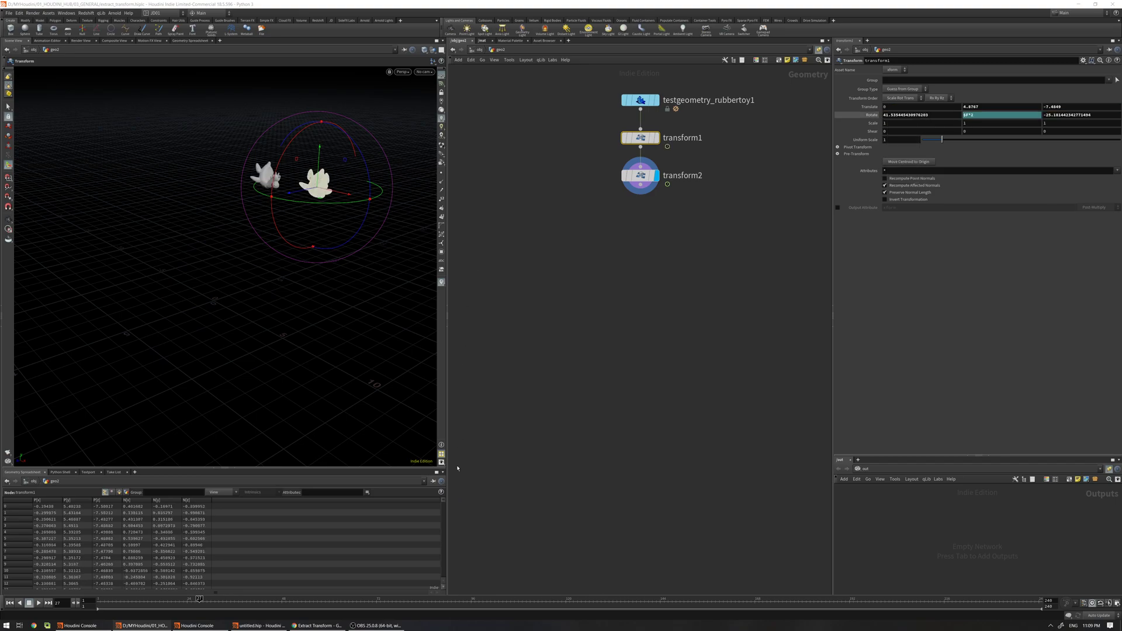
{"action": "left_click_drag", "start_coordinate": [199, 600], "coordinate": [430, 559]}
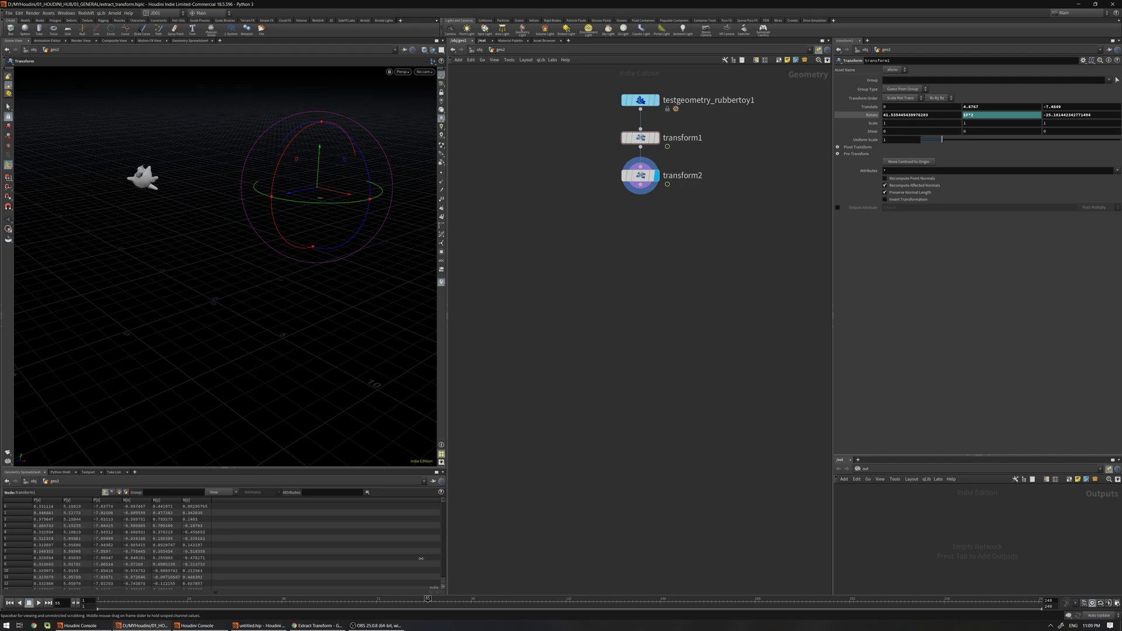
{"action": "left_click_drag", "start_coordinate": [831, 520], "coordinate": [96, 506]}
{"action": "key", "text": "Escape"}
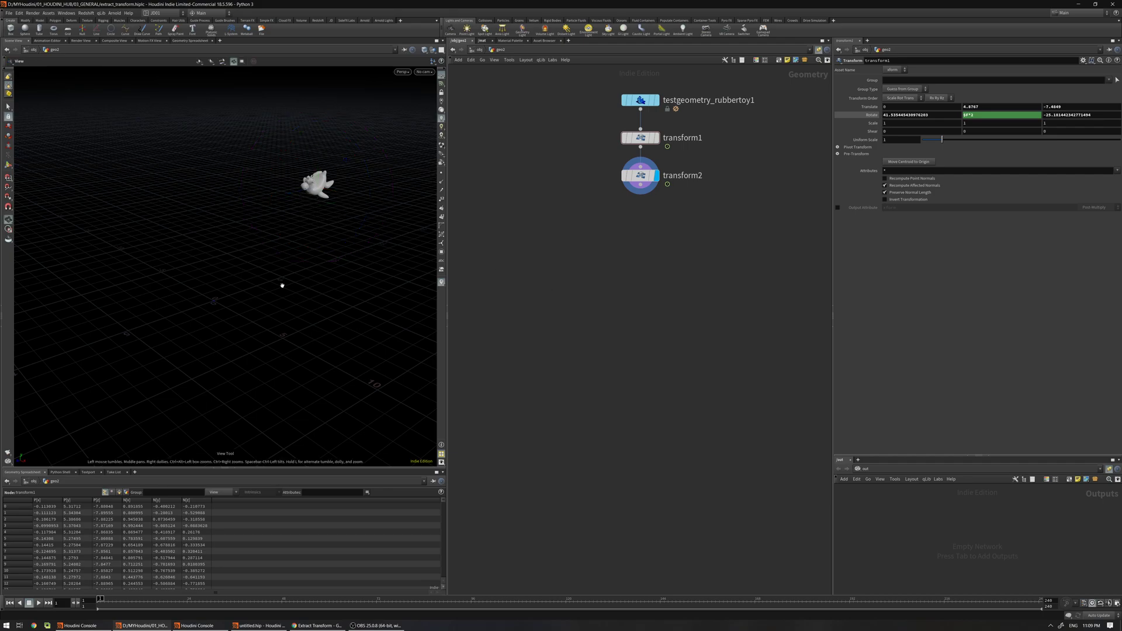
{"action": "left_click_drag", "start_coordinate": [214, 298], "coordinate": [218, 297]}
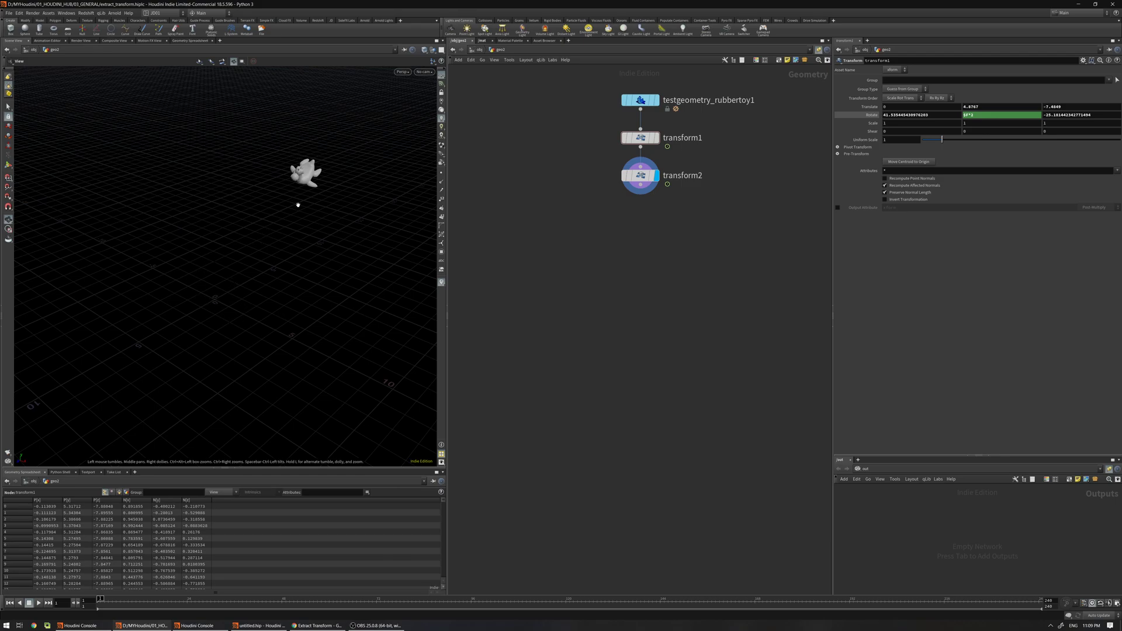
Add a Match Size node in free space below and to the left of the transform2 node.
{"action": "middle_click_drag", "start_coordinate": [571, 252], "coordinate": [562, 226]}
{"action": "scroll", "coordinate": [558, 167], "scroll_direction": "down", "scroll_amount": 4}
{"action": "middle_click_drag", "start_coordinate": [553, 162], "coordinate": [586, 166]}
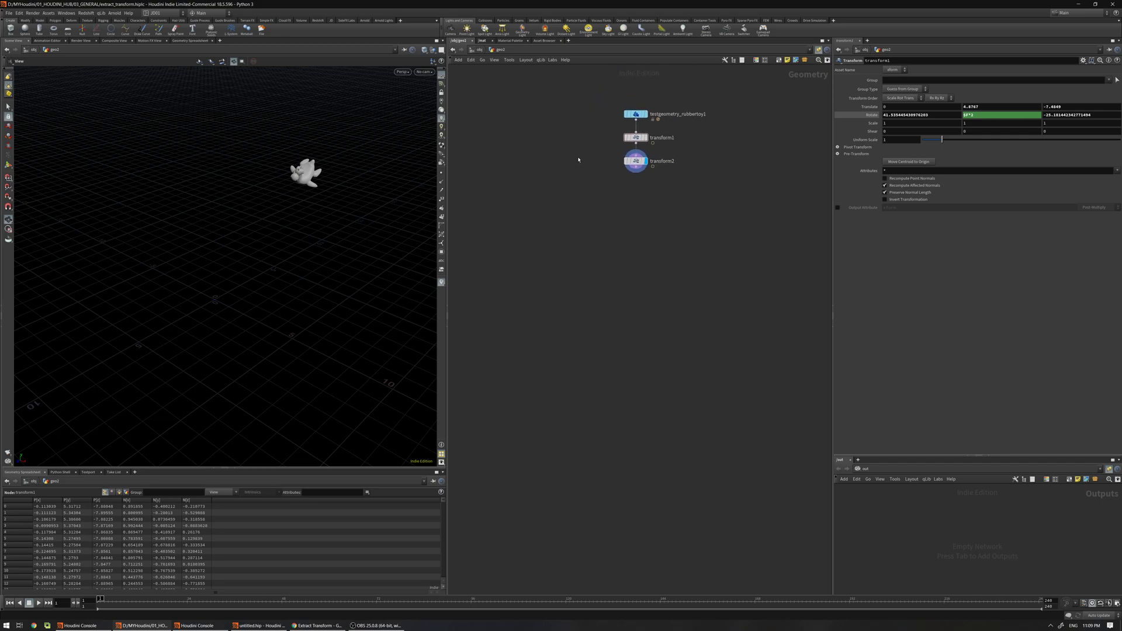
{"action": "left_click", "coordinate": [634, 161]}
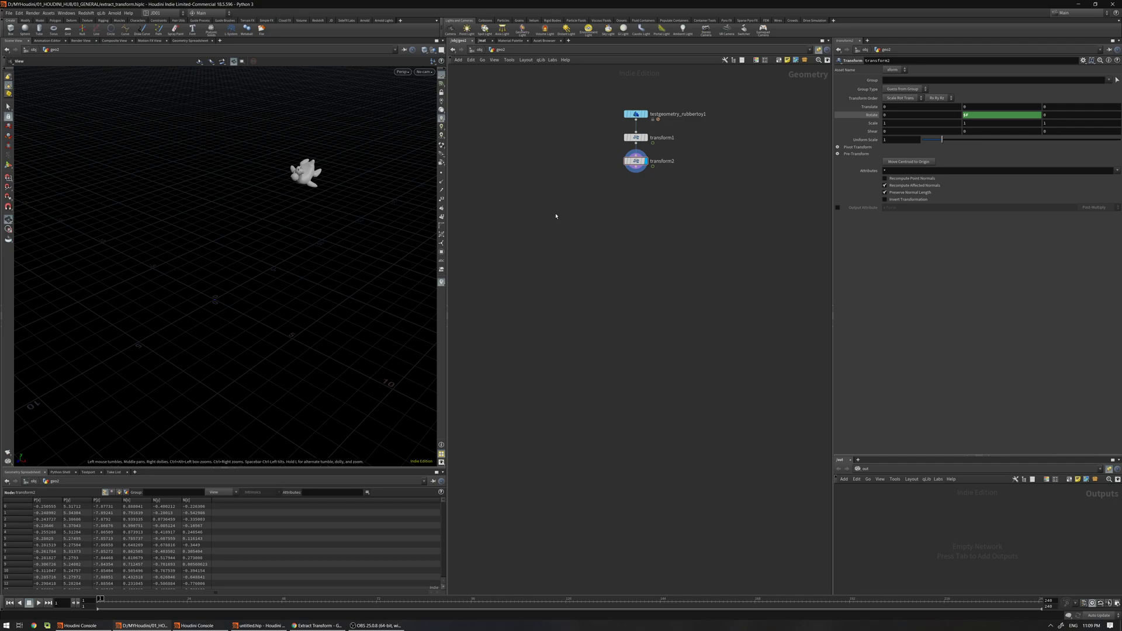
{"action": "key", "text": "Tab"}
{"action": "type", "text": "mat"}
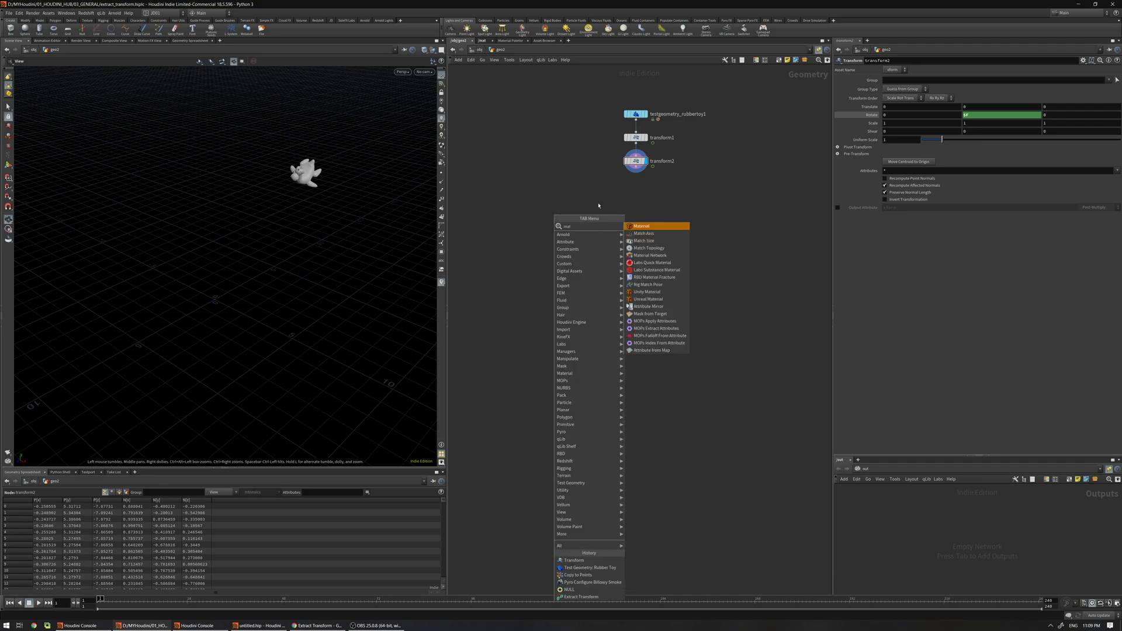
{"action": "left_click", "coordinate": [643, 240]}
{"action": "left_click", "coordinate": [506, 233]}
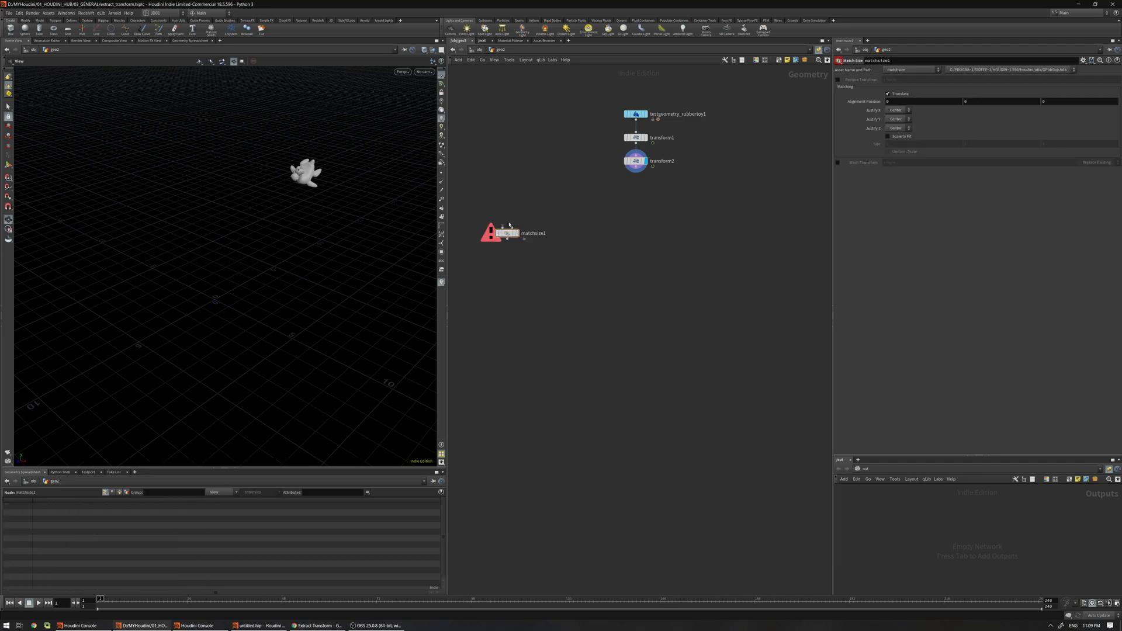
Wire transform2 into the Match Size node's first input, display it and check the centred toy over the timeline.
{"action": "left_click", "coordinate": [505, 225]}
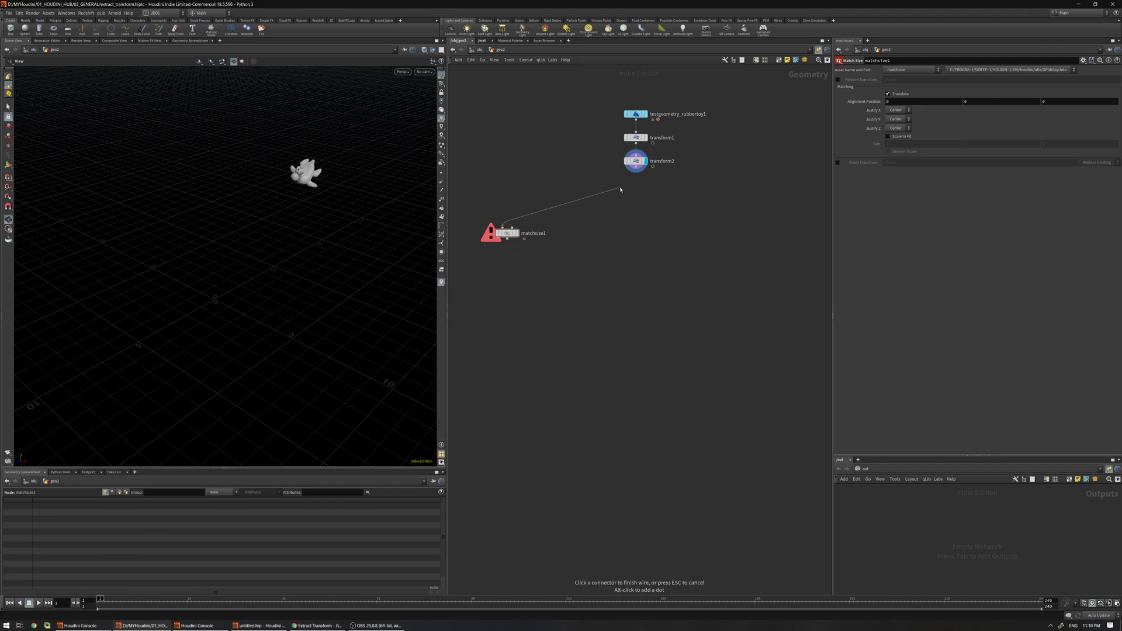
{"action": "left_click", "coordinate": [635, 170]}
{"action": "left_click_drag", "start_coordinate": [490, 207], "coordinate": [490, 206]}
{"action": "key", "text": "r"}
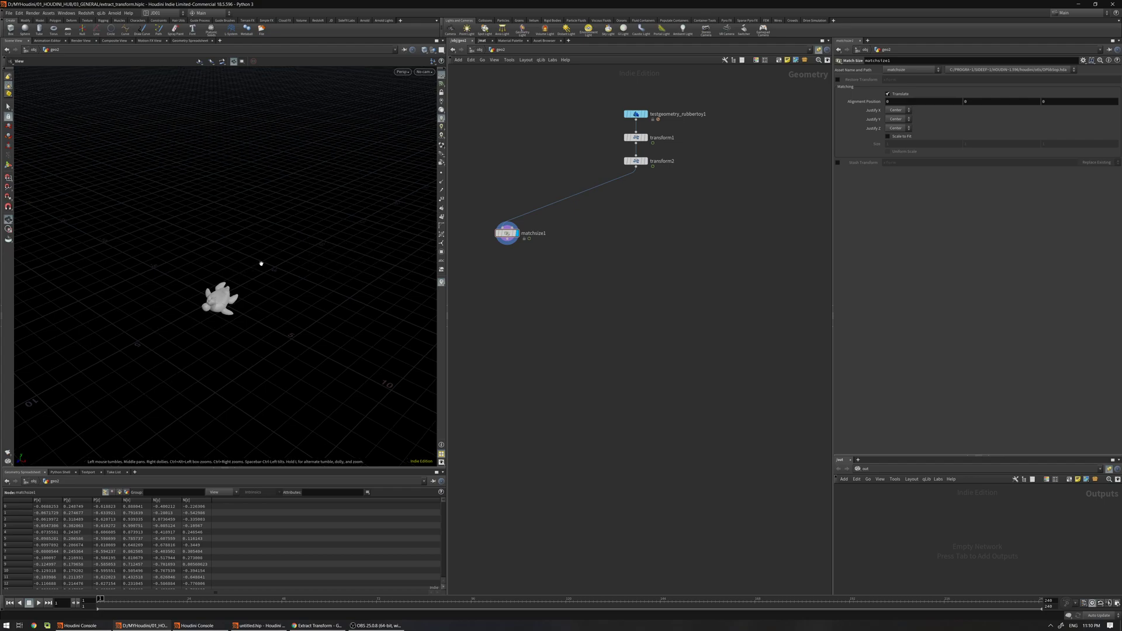
{"action": "key", "text": "space+g"}
{"action": "right_click_drag", "start_coordinate": [295, 242], "coordinate": [198, 272]}
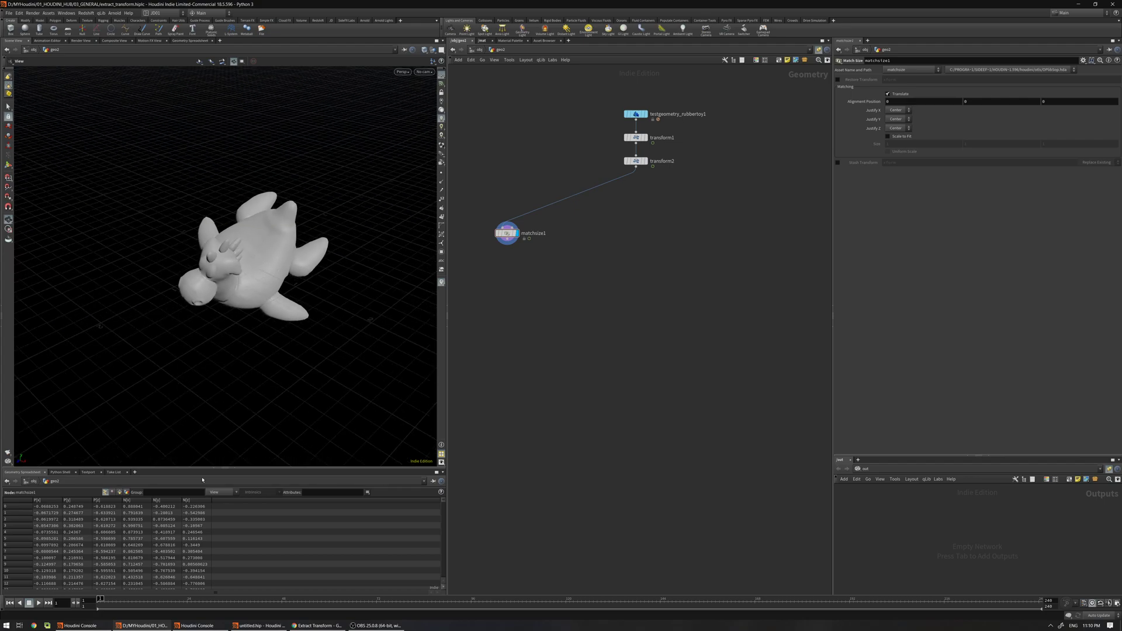
{"action": "left_click_drag", "start_coordinate": [101, 599], "coordinate": [94, 552]}
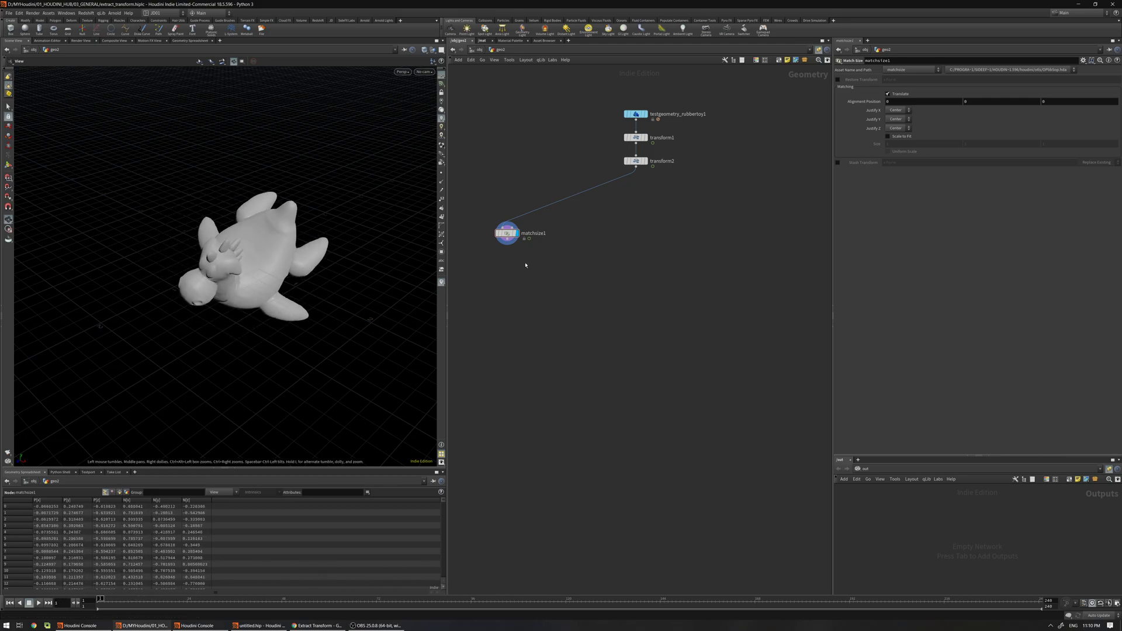
Add a Time Shift node below matchsize1, remove its frame expression to hold frame 1, display it and scrub the timeline to check.
{"action": "key", "text": "Tab"}
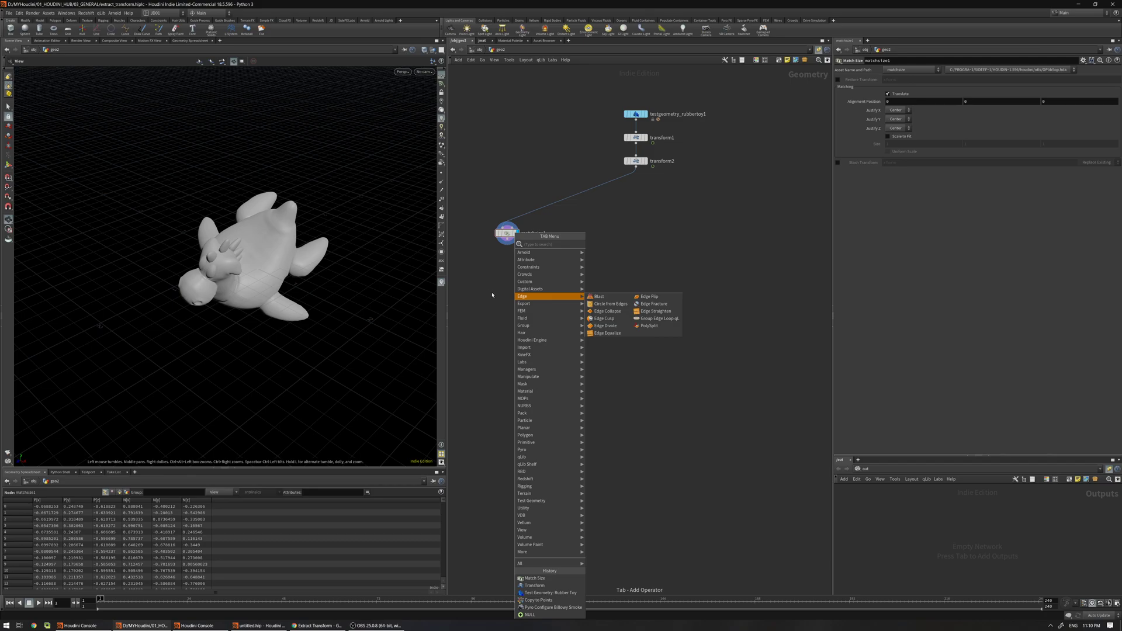
{"action": "type", "text": "tim"}
{"action": "left_click", "coordinate": [608, 250]}
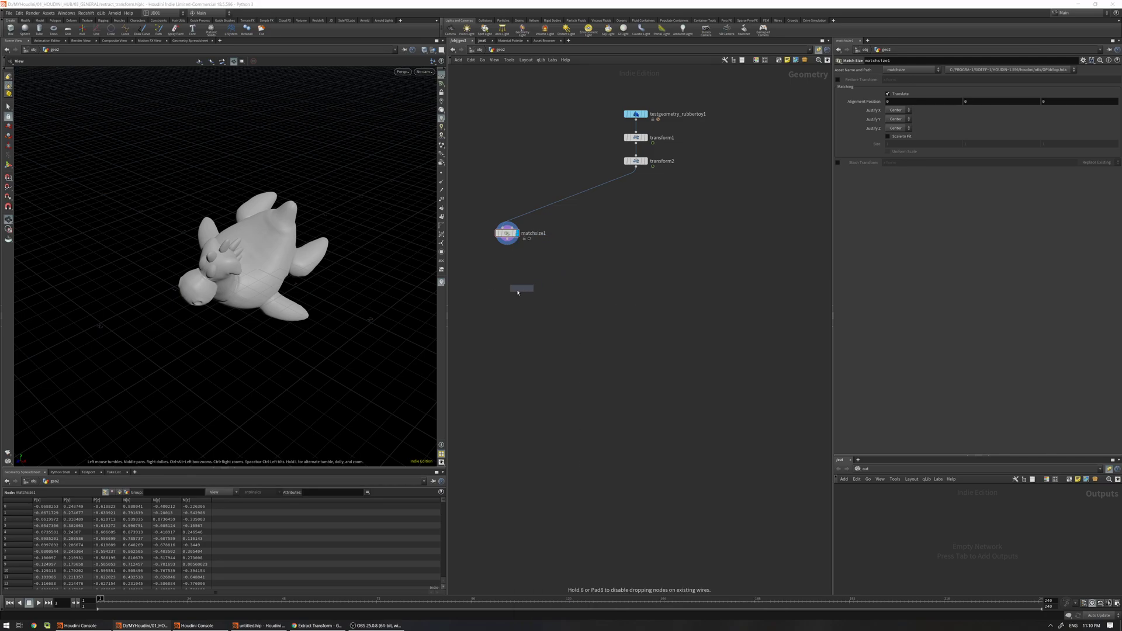
{"action": "left_click", "coordinate": [507, 292]}
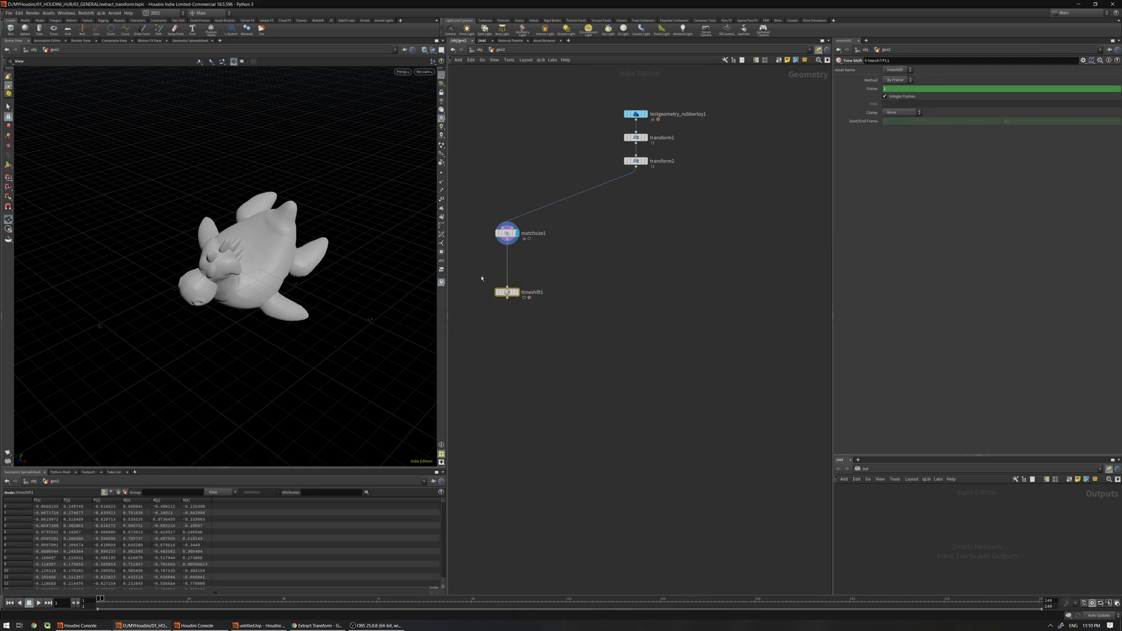
{"action": "left_click", "coordinate": [898, 88], "text": "ctrl+shift"}
{"action": "left_click_drag", "start_coordinate": [504, 293], "coordinate": [504, 256]}
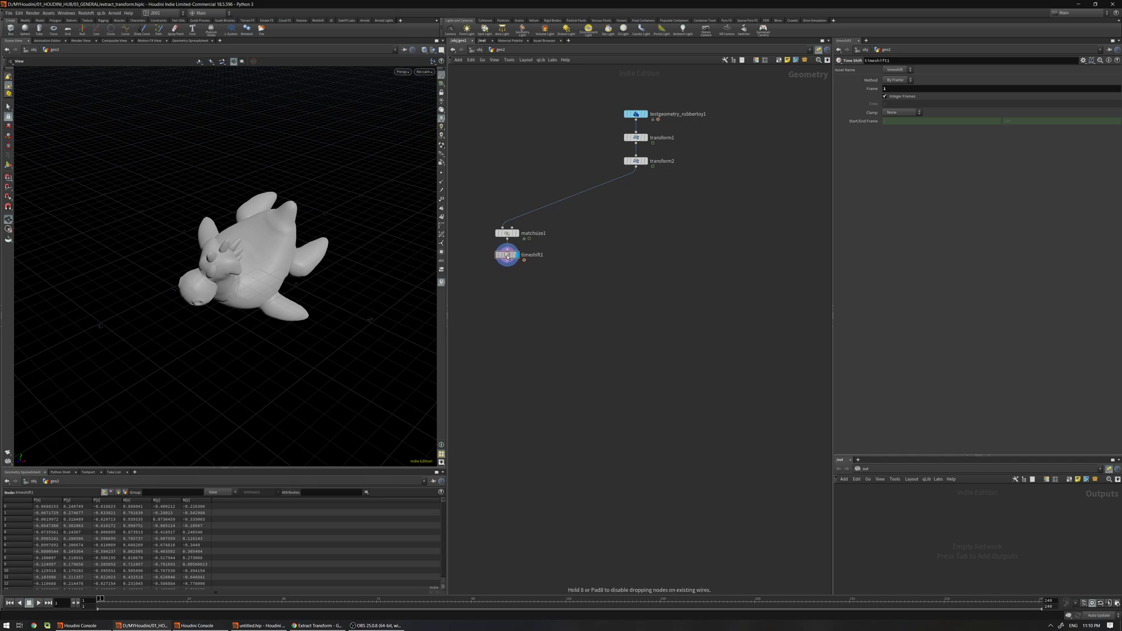
{"action": "left_click_drag", "start_coordinate": [316, 243], "coordinate": [311, 228]}
{"action": "right_click_drag", "start_coordinate": [311, 229], "coordinate": [297, 180]}
{"action": "left_click_drag", "start_coordinate": [100, 600], "coordinate": [112, 600]}
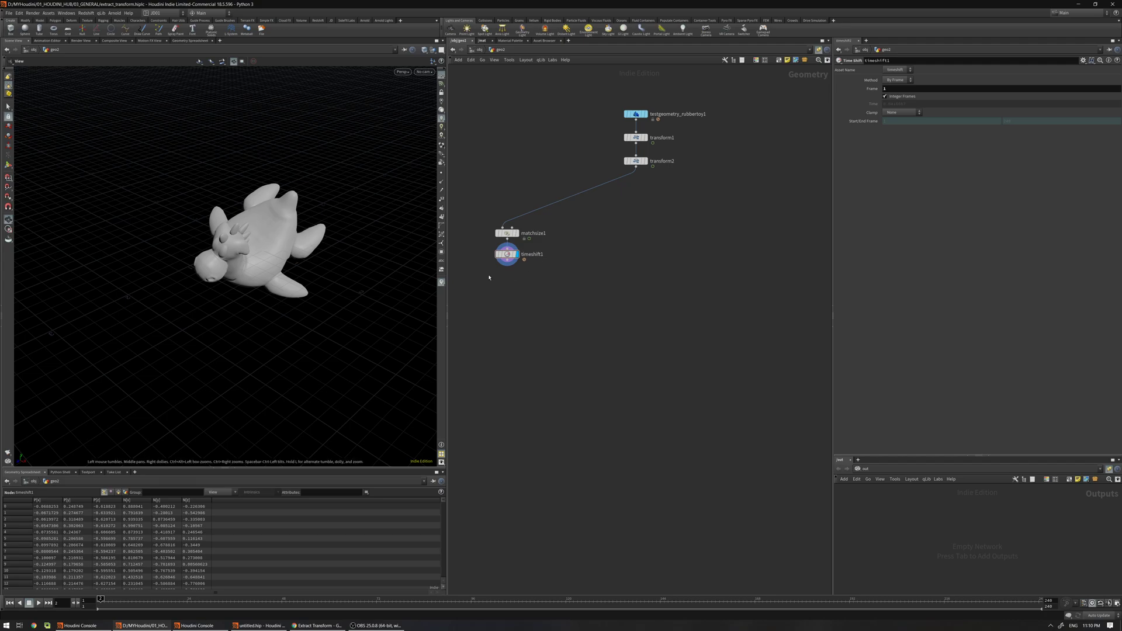
Add a Transform node below timeshift1 and display it.
{"action": "key", "text": "Tab"}
{"action": "type", "text": "tra"}
{"action": "left_click", "coordinate": [593, 257]}
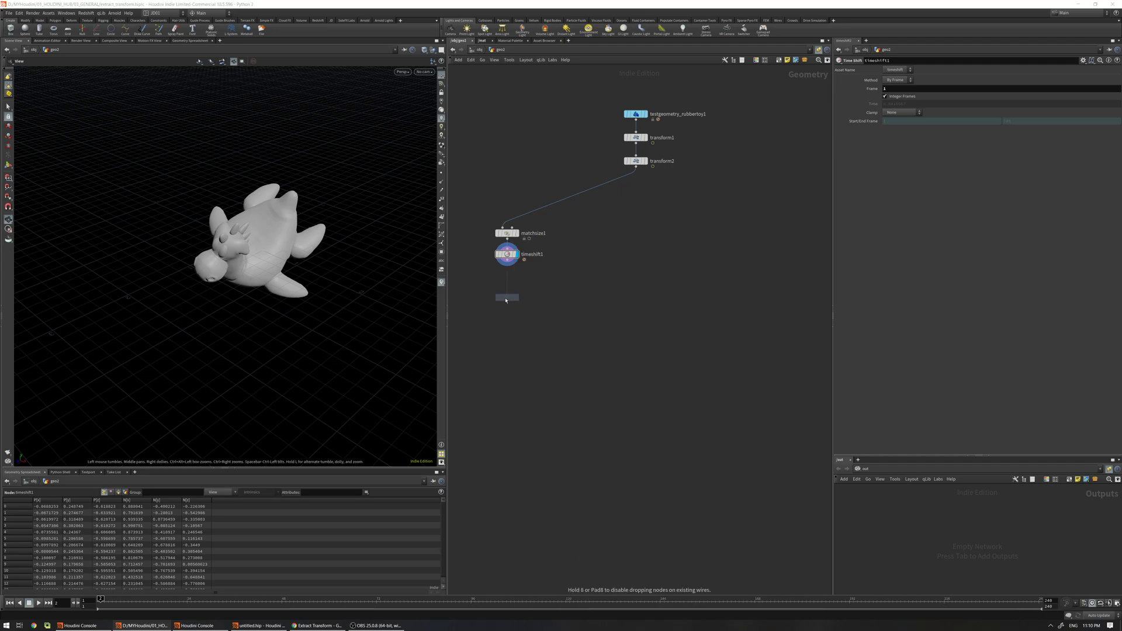
{"action": "left_click", "coordinate": [507, 299]}
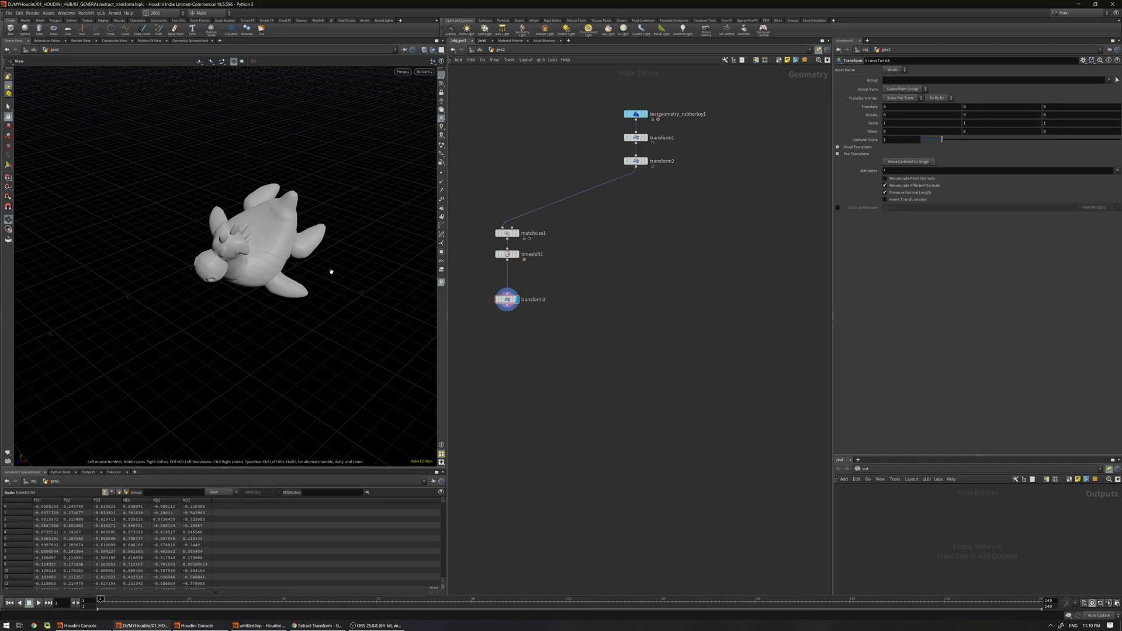
Stand the toy upright with transform3's handles, rotating it about -46.6, 16.7 and 16.5 degrees and shifting it about -0.18 along X.
{"action": "key", "text": "space+2"}
{"action": "key", "text": "Return"}
{"action": "key", "text": "space+1"}
{"action": "key", "text": "space+2"}
{"action": "key", "text": "space+1"}
{"action": "key", "text": "r"}
{"action": "left_click_drag", "start_coordinate": [283, 189], "coordinate": [335, 208]}
{"action": "key", "text": "space+2"}
{"action": "key", "text": "space"}
{"action": "key", "text": "t"}
{"action": "left_click_drag", "start_coordinate": [349, 250], "coordinate": [329, 229]}
{"action": "key", "text": "r"}
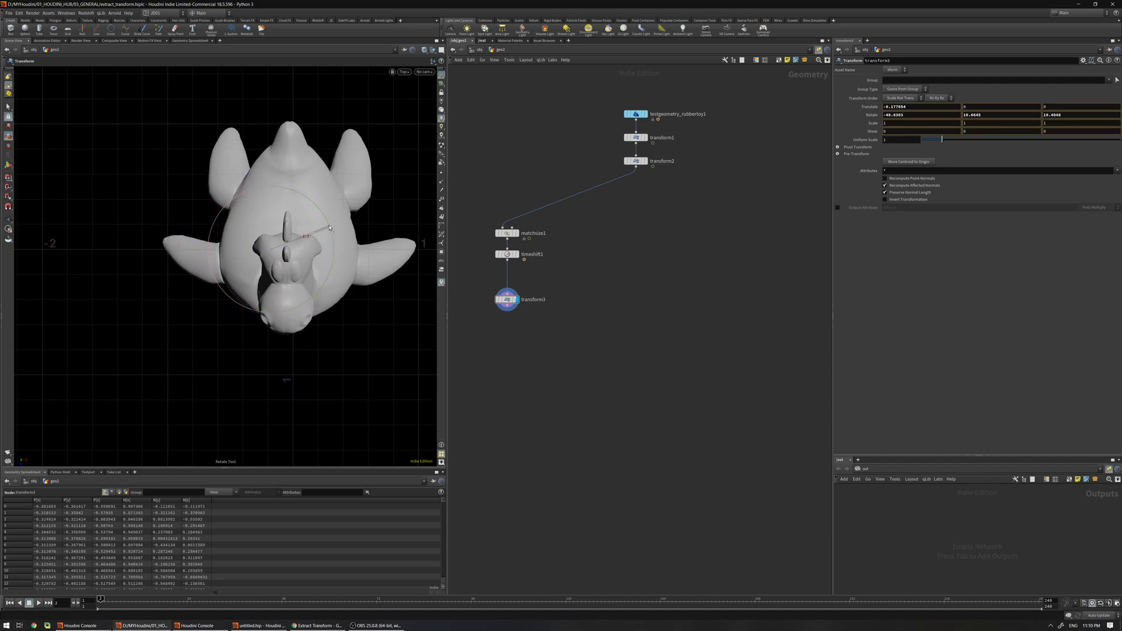
Refine transform3's rotation from the top and front views, ending at about 17 degrees in Z, and check it in perspective.
{"action": "key", "text": "space+2"}
{"action": "middle_click_drag", "start_coordinate": [332, 262], "coordinate": [268, 191]}
{"action": "key", "text": "space+3"}
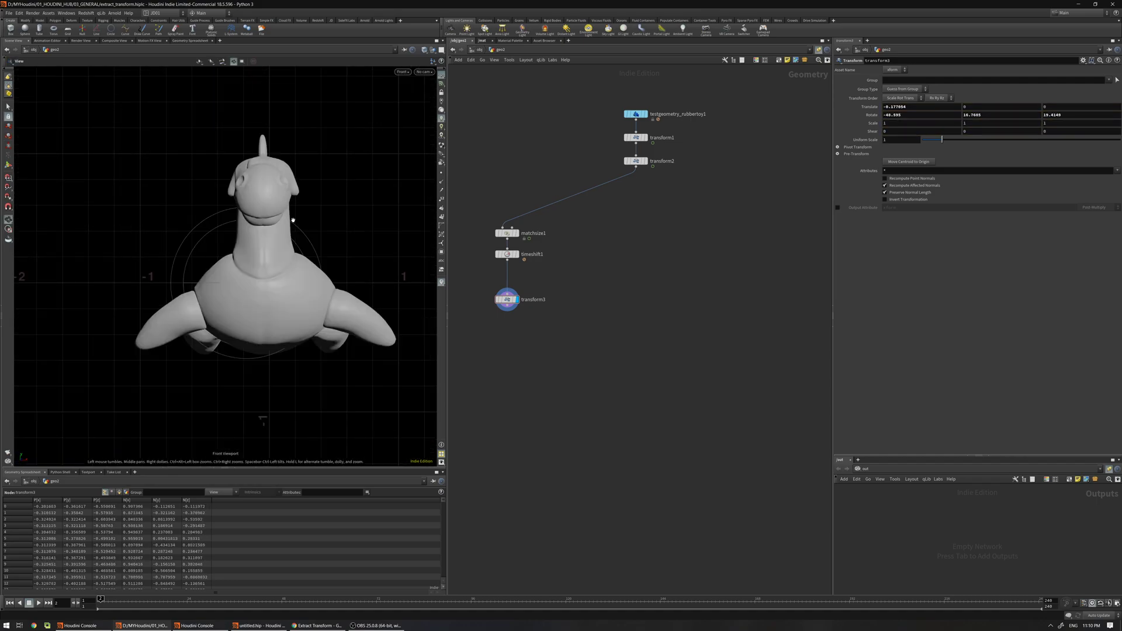
{"action": "right_click_drag", "start_coordinate": [293, 218], "coordinate": [331, 188]}
{"action": "left_click_drag", "start_coordinate": [276, 259], "coordinate": [278, 261]}
{"action": "key", "text": "space+1"}
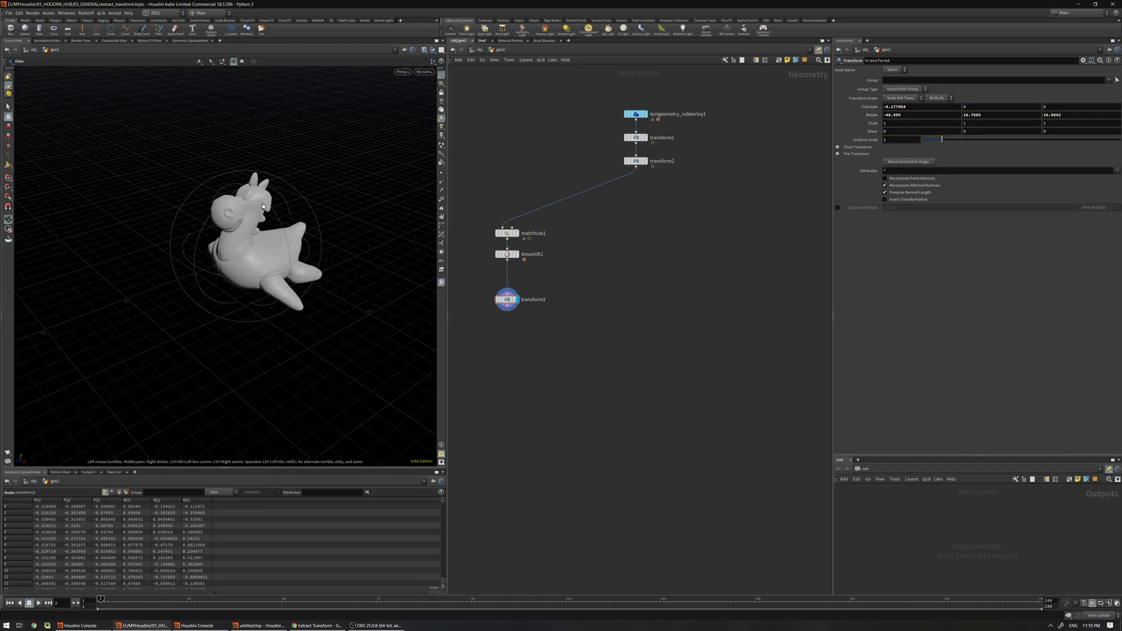
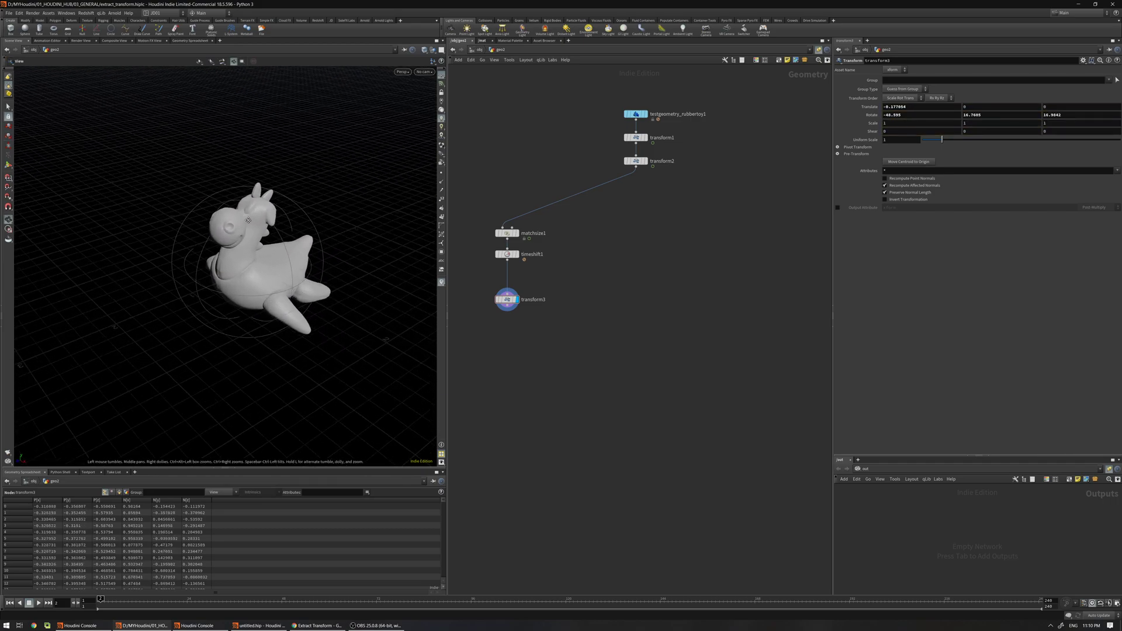
{"action": "key", "text": "Escape"}
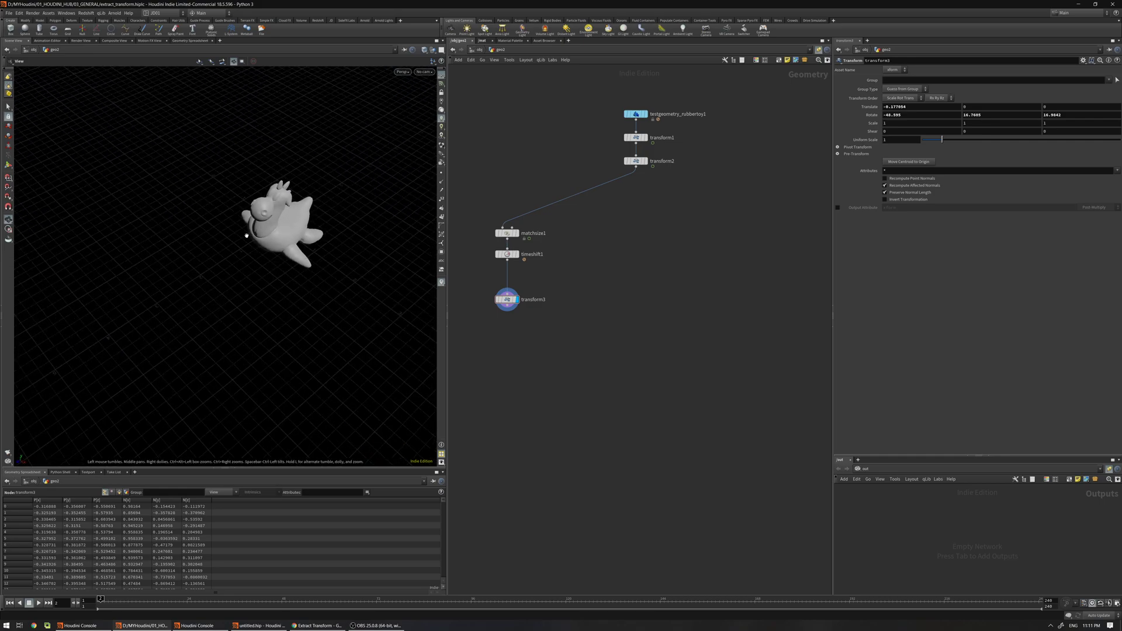
Move transform3 closer to timeshift1, add a Subdivide node below it, display it and check the mesh in wireframe.
{"action": "left_click_drag", "start_coordinate": [497, 300], "coordinate": [501, 283]}
{"action": "middle_click_drag", "start_coordinate": [502, 314], "coordinate": [547, 252]}
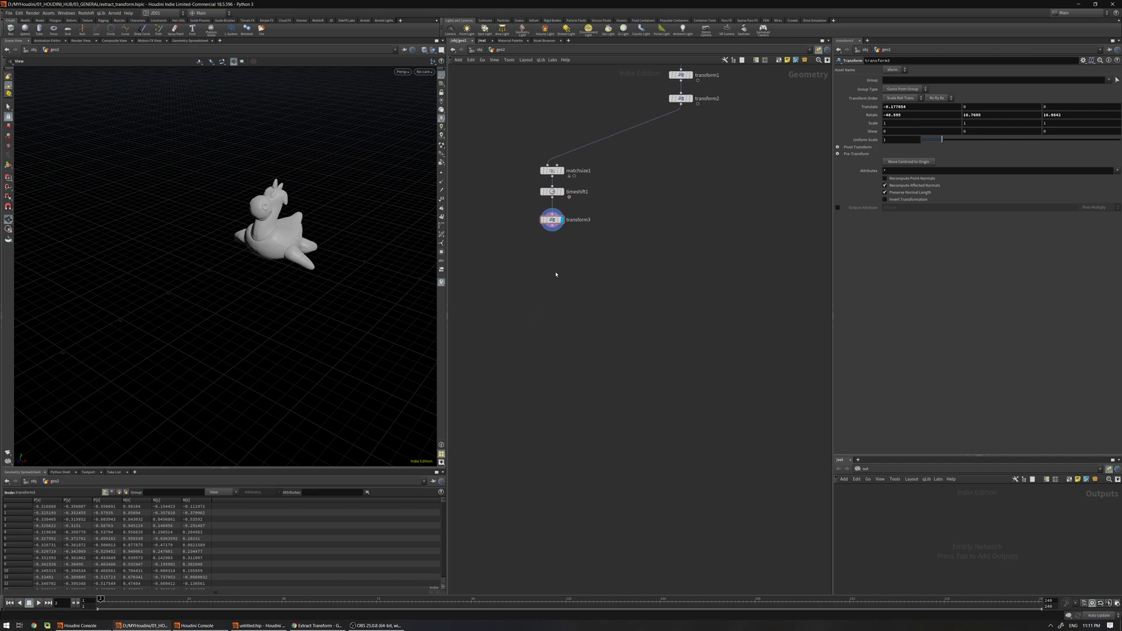
{"action": "key", "text": "Tab"}
{"action": "type", "text": "su"}
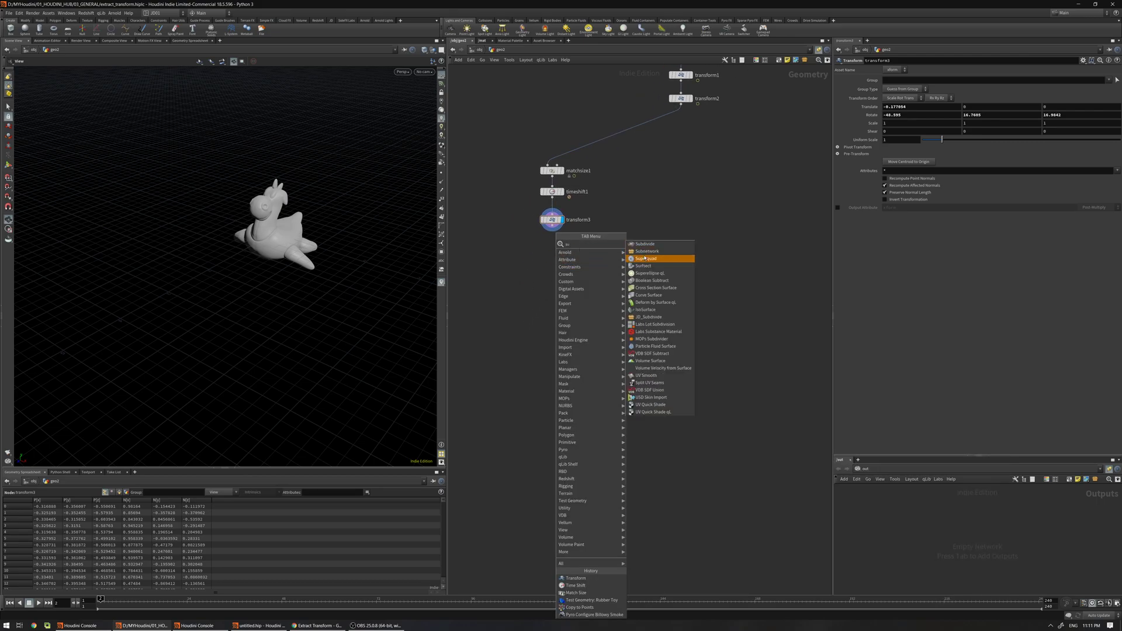
{"action": "left_click", "coordinate": [645, 244]}
{"action": "left_click", "coordinate": [543, 263]}
{"action": "left_click", "coordinate": [555, 268]}
{"action": "left_click_drag", "start_coordinate": [314, 220], "coordinate": [291, 219]}
{"action": "key", "text": "w"}
{"action": "key", "text": "w"}
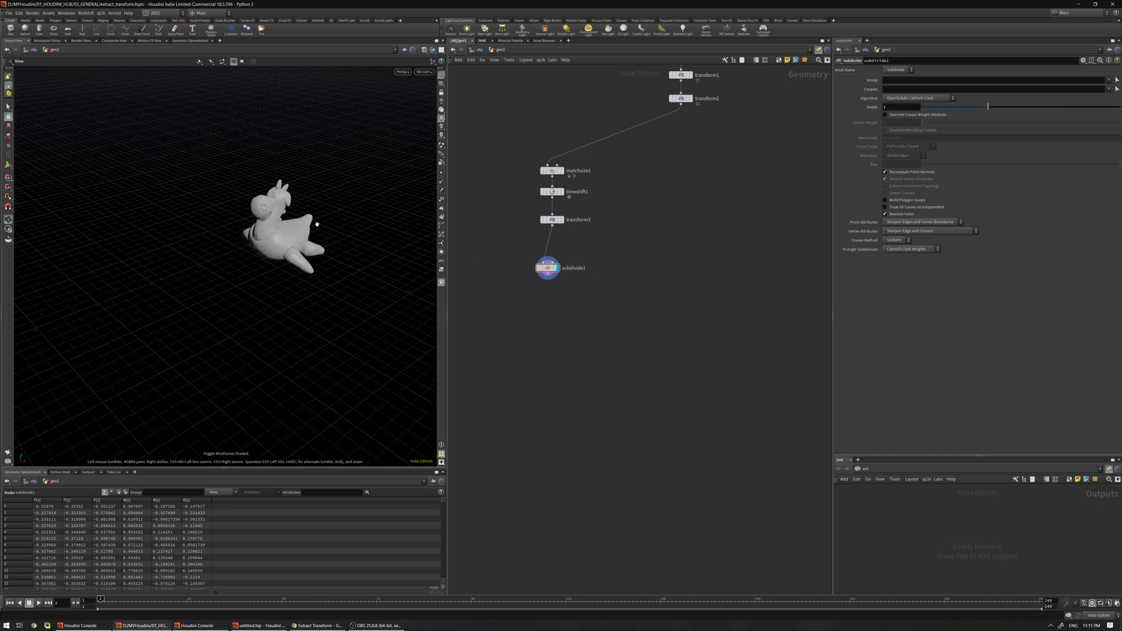
Add and display a Mountain node below subdivide1 with height 0.21 and element size about 0.35.
{"action": "key", "text": "Tab"}
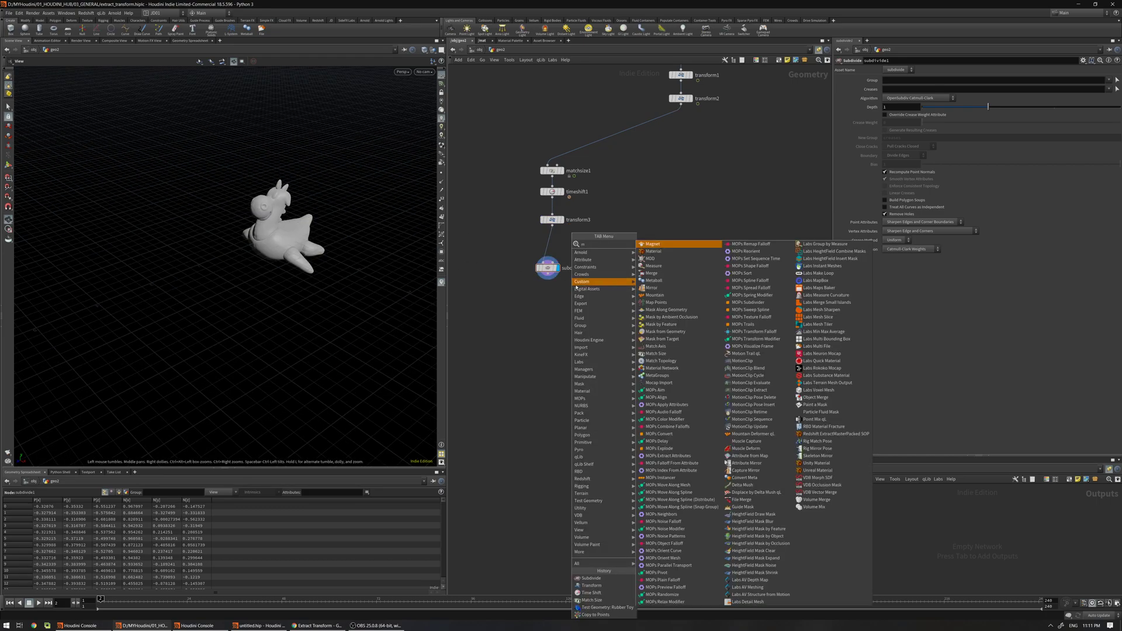
{"action": "mouse_move", "coordinate": [602, 243]}
{"action": "left_click", "coordinate": [671, 243]}
{"action": "left_click", "coordinate": [554, 298]}
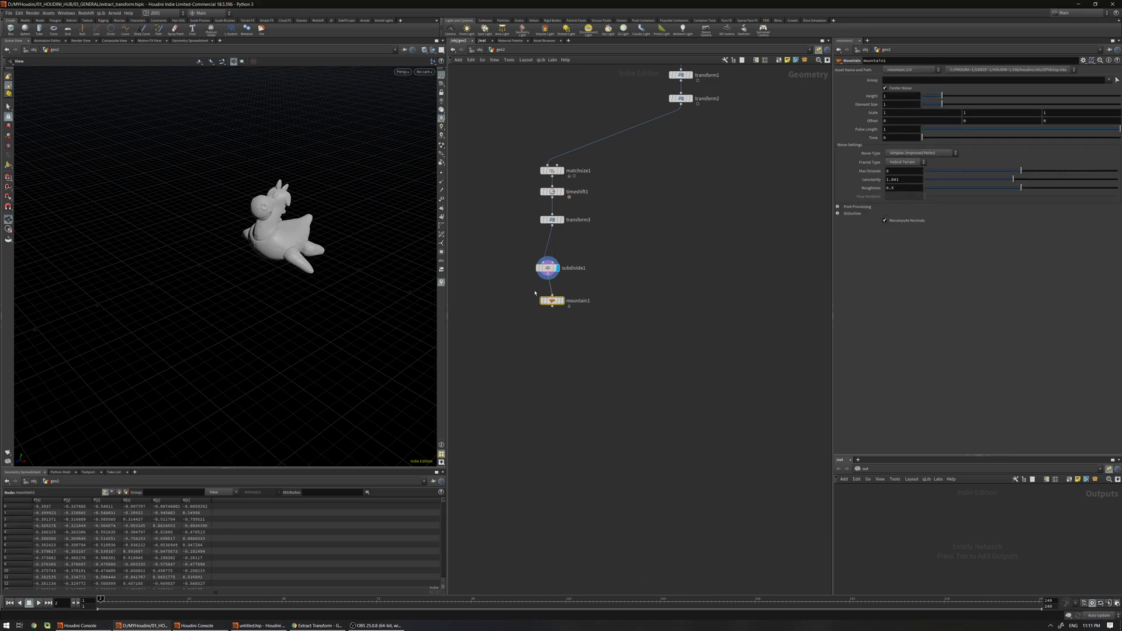
{"action": "left_click_drag", "start_coordinate": [941, 106], "coordinate": [925, 97]}
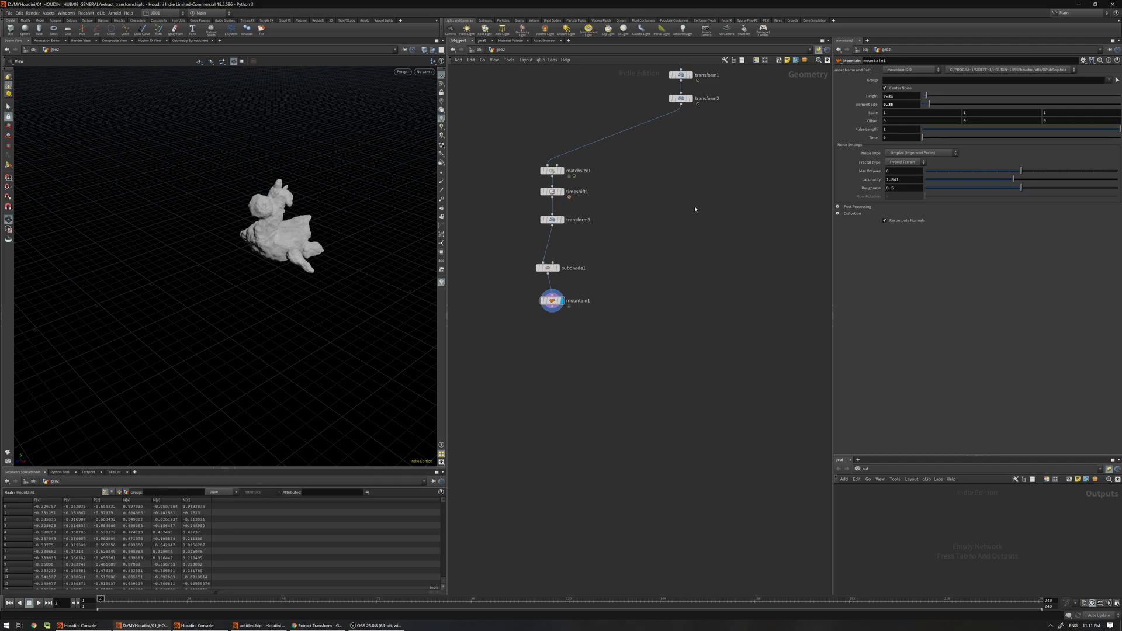
{"action": "scroll", "coordinate": [329, 199], "scroll_direction": "up", "scroll_amount": 4}
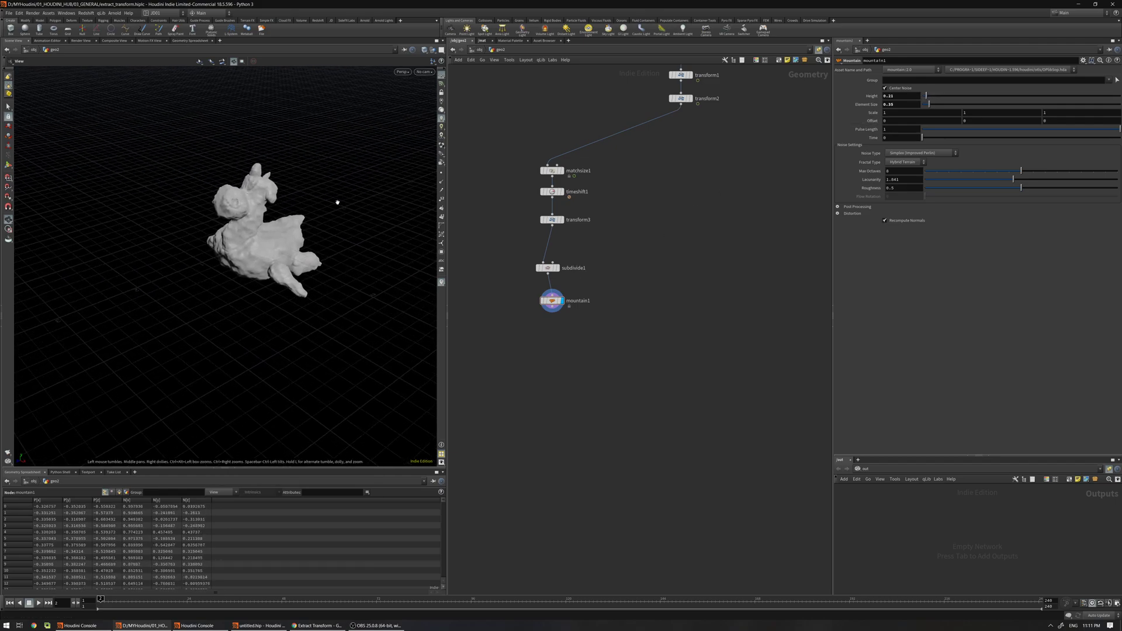
Add an Attribute Noise node below mountain1 for the Cd attribute and display the coloured toy.
{"action": "key", "text": "Tab"}
{"action": "type", "text": "attn"}
{"action": "key", "text": "Return"}
{"action": "left_click", "coordinate": [555, 368]}
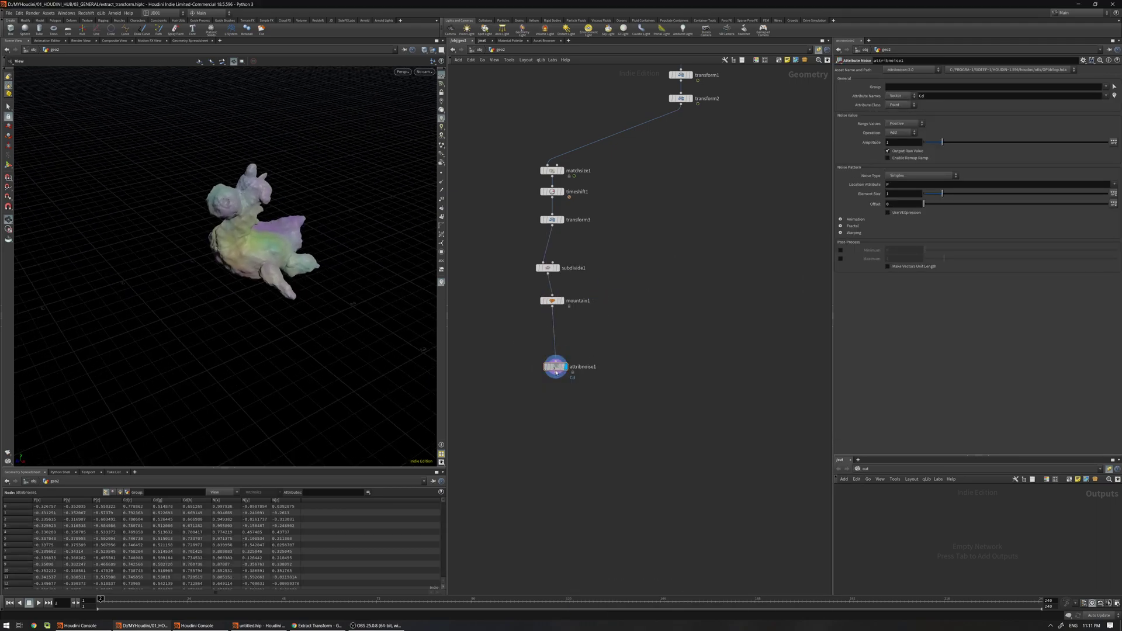
{"action": "left_click_drag", "start_coordinate": [556, 372], "coordinate": [549, 426], "text": "alt"}
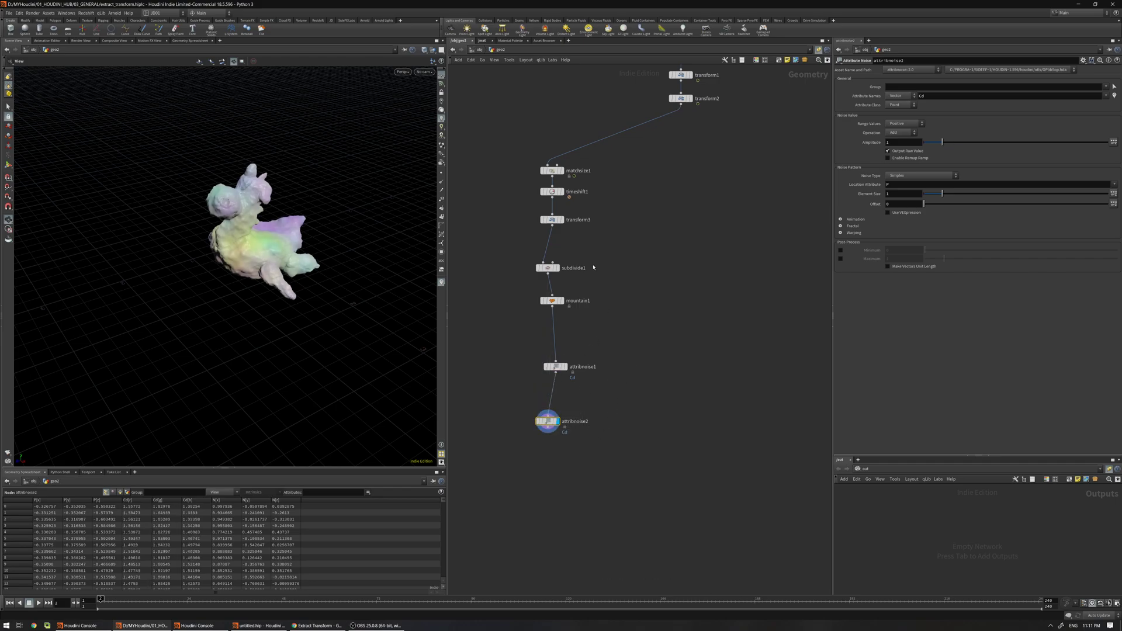
{"action": "left_click", "coordinate": [936, 97]}
{"action": "left_click_drag", "start_coordinate": [589, 394], "coordinate": [549, 462]}
{"action": "key", "text": "Delete"}
Align the nodes from matchsize1 to attribnoise1 in an evenly spaced vertical column.
{"action": "middle_click_drag", "start_coordinate": [571, 395], "coordinate": [609, 371]}
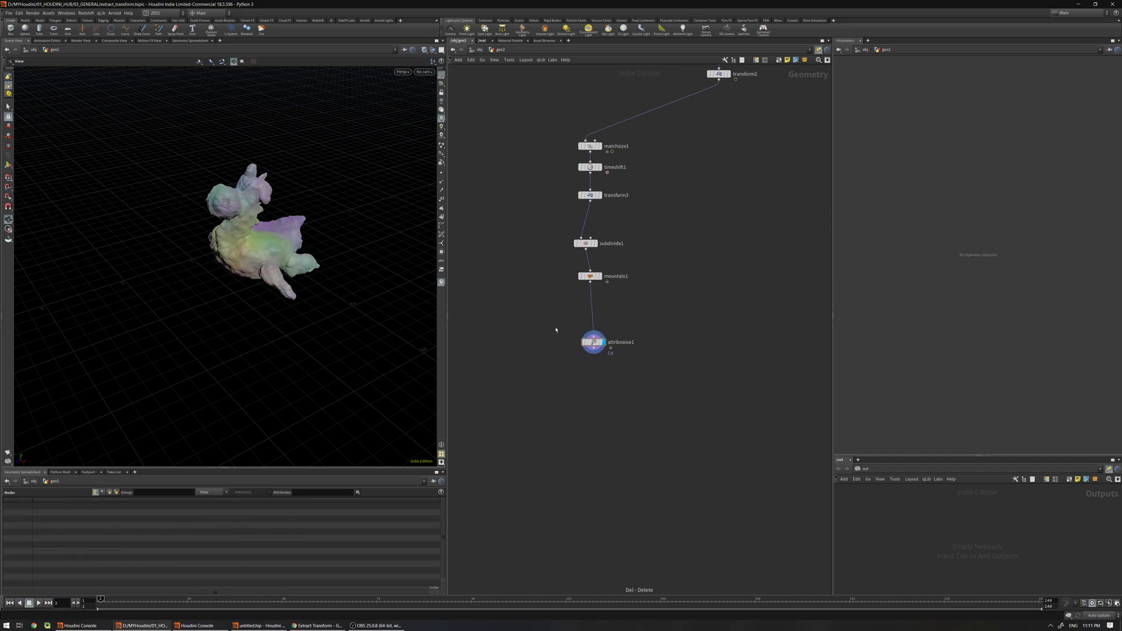
{"action": "left_click_drag", "start_coordinate": [570, 126], "coordinate": [610, 355]}
{"action": "key", "text": "l"}
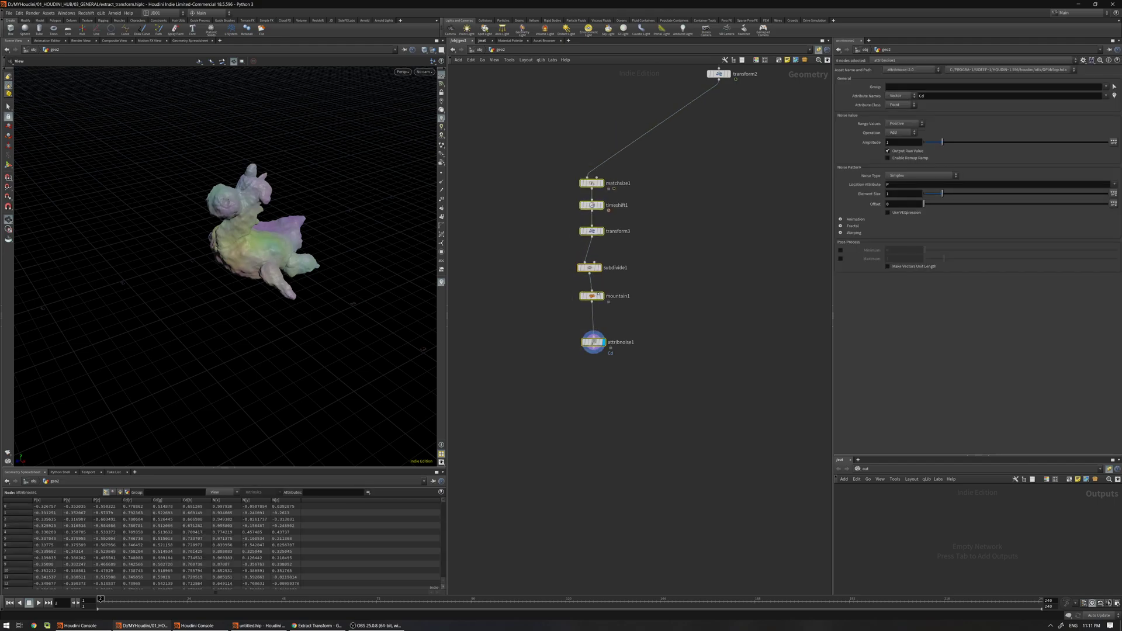
Scrub the timeline to frame 5 and examine the processed toy at the origin from several angles.
{"action": "scroll", "coordinate": [324, 197], "scroll_direction": "down", "scroll_amount": 3}
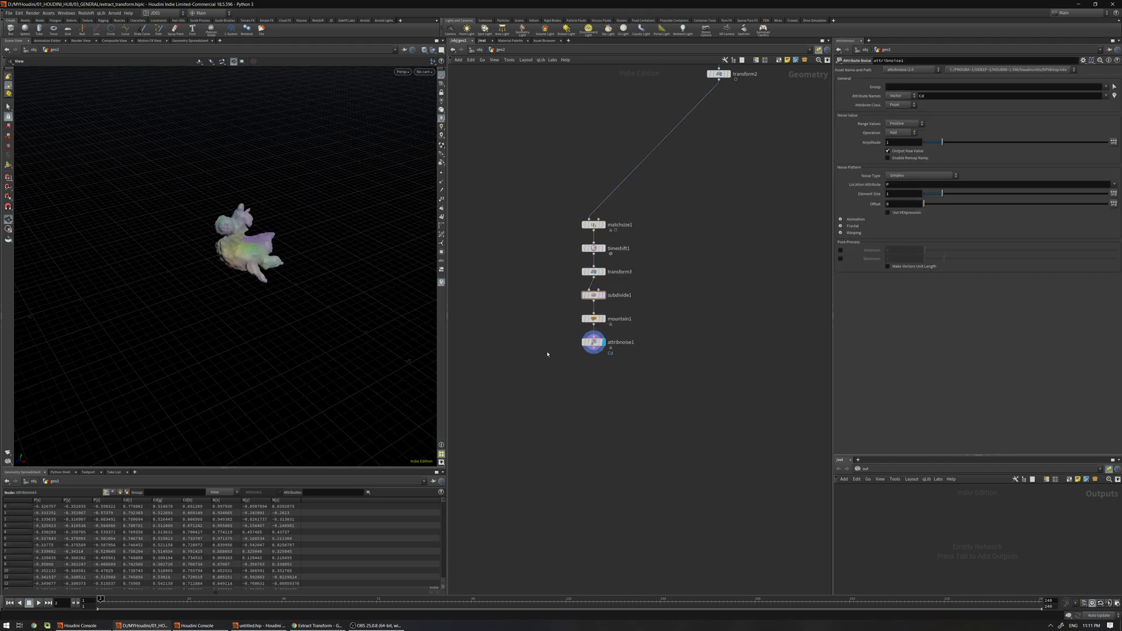
{"action": "left_click_drag", "start_coordinate": [110, 598], "coordinate": [113, 598]}
{"action": "left_click_drag", "start_coordinate": [246, 204], "coordinate": [269, 250]}
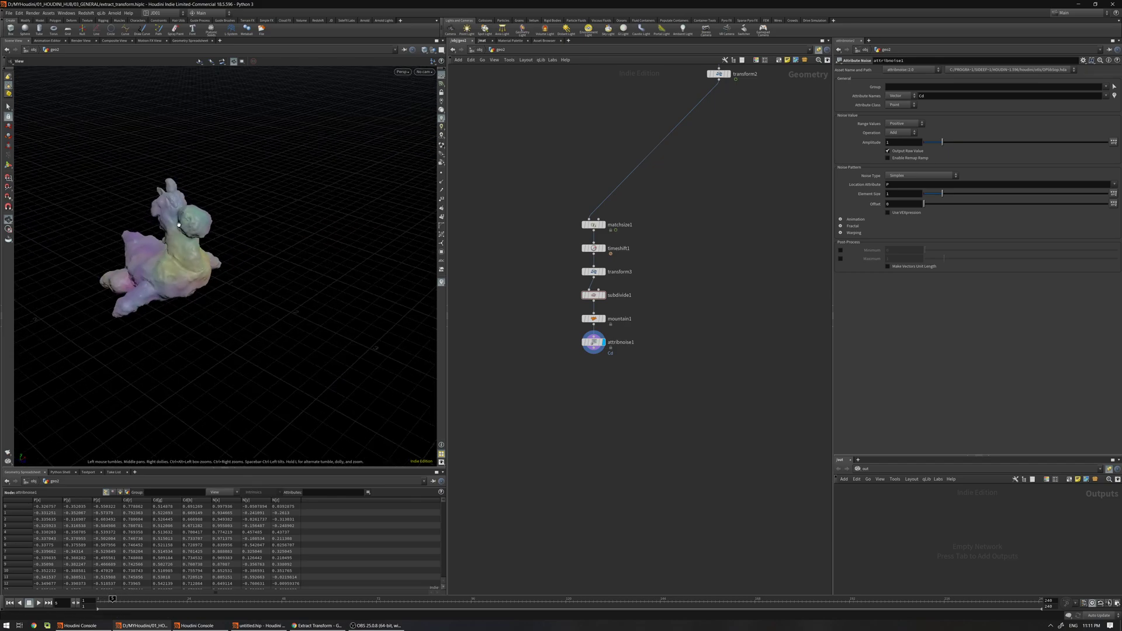
{"action": "left_click_drag", "start_coordinate": [161, 237], "coordinate": [210, 254]}
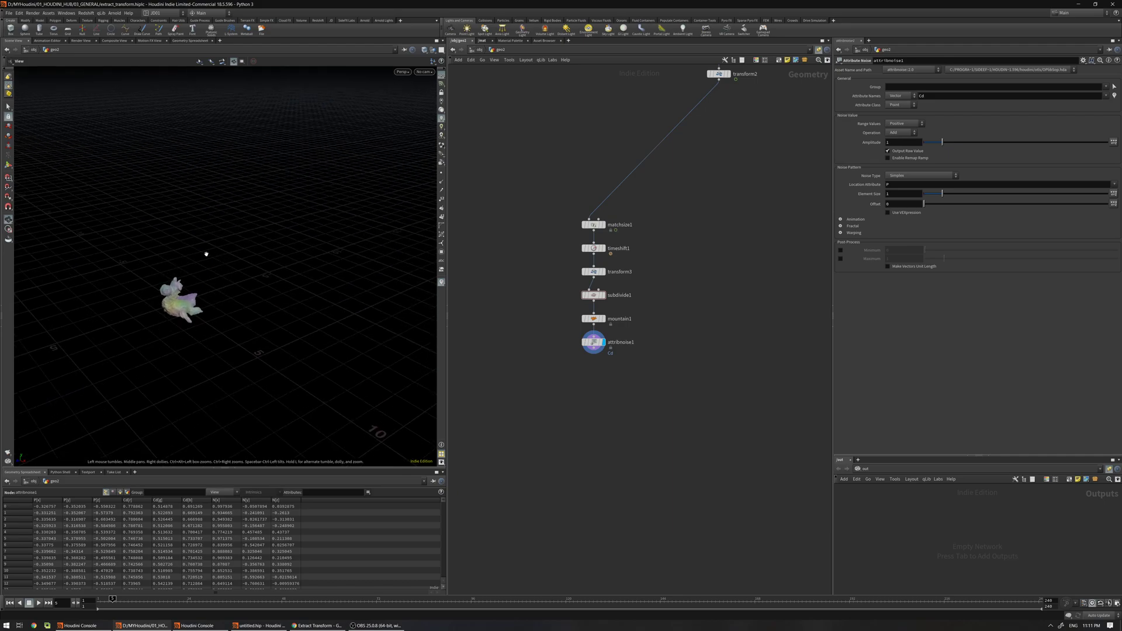
{"action": "left_click_drag", "start_coordinate": [392, 118], "coordinate": [217, 277]}
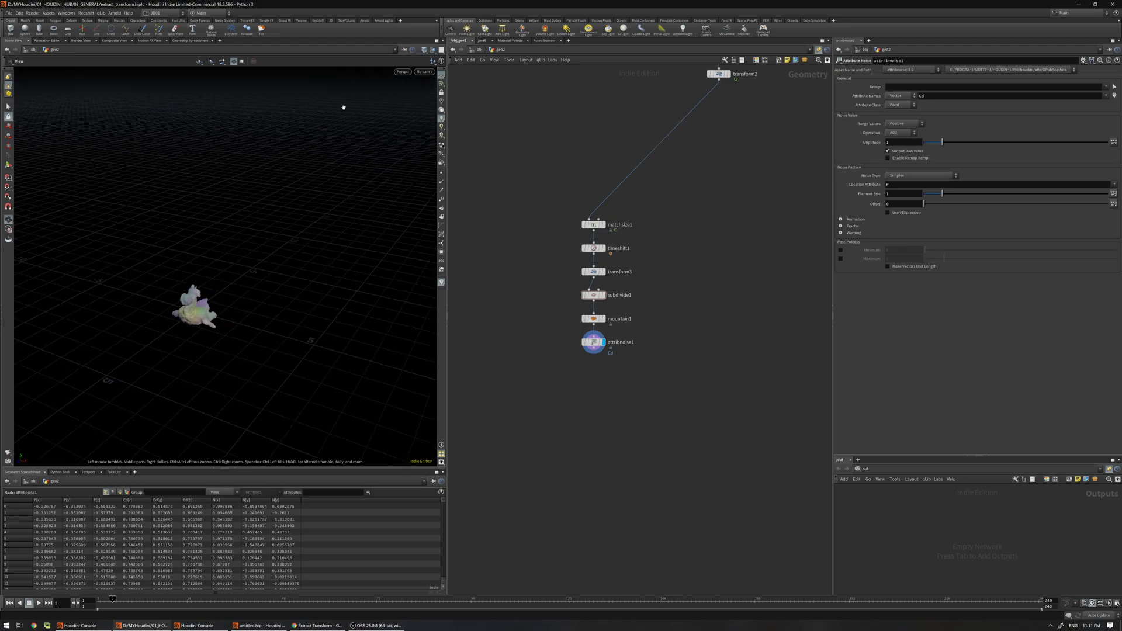
Move the rubber toy node and its two transforms down together, closer to the processing chain.
{"action": "middle_click_drag", "start_coordinate": [494, 233], "coordinate": [497, 201]}
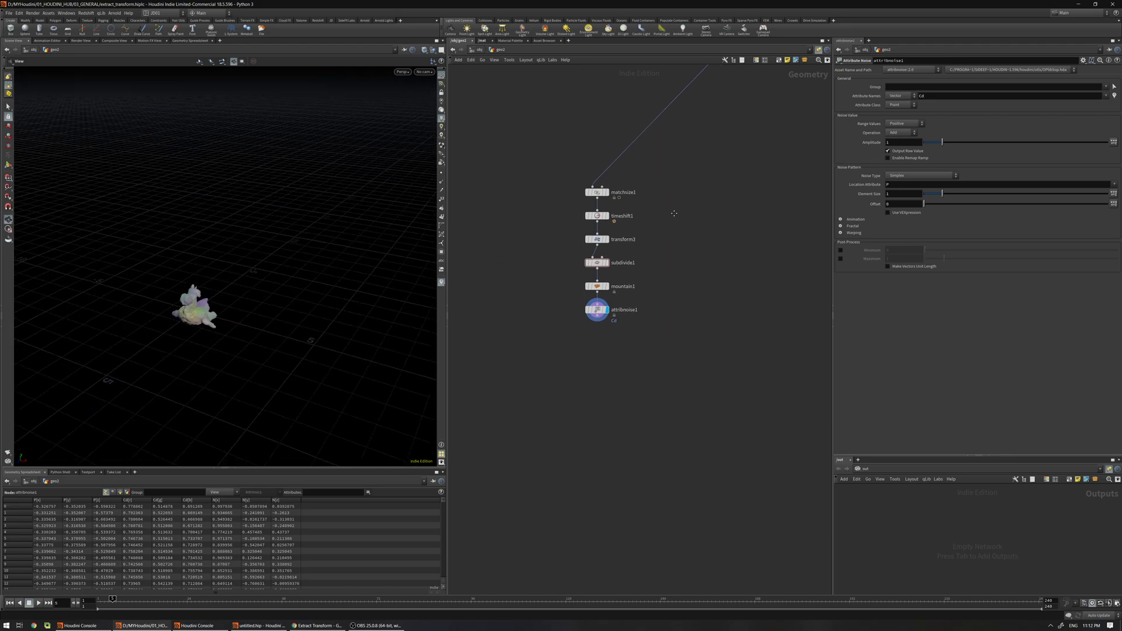
{"action": "middle_click_drag", "start_coordinate": [675, 214], "coordinate": [583, 268]}
{"action": "middle_click_drag", "start_coordinate": [665, 136], "coordinate": [659, 194]}
{"action": "left_click_drag", "start_coordinate": [666, 181], "coordinate": [608, 87]}
{"action": "left_click_drag", "start_coordinate": [629, 167], "coordinate": [623, 245]}
{"action": "middle_click_drag", "start_coordinate": [619, 281], "coordinate": [649, 218]}
{"action": "left_click", "coordinate": [635, 238]}
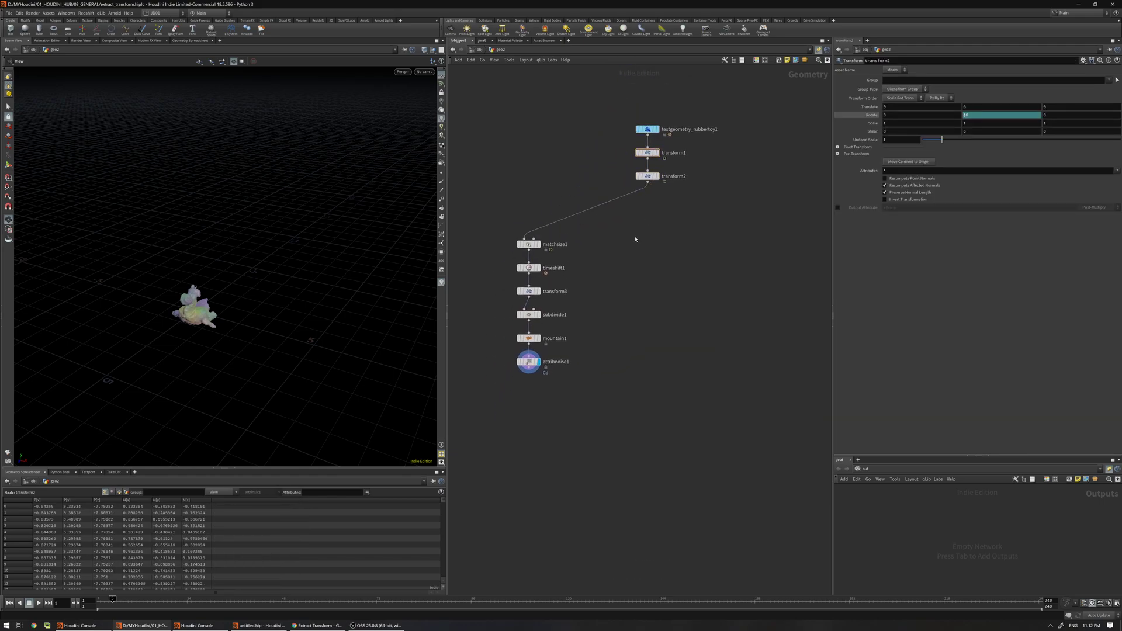
Add an Extract Transform node in free space below transform2, beside the processing chain.
{"action": "key", "text": "Tab"}
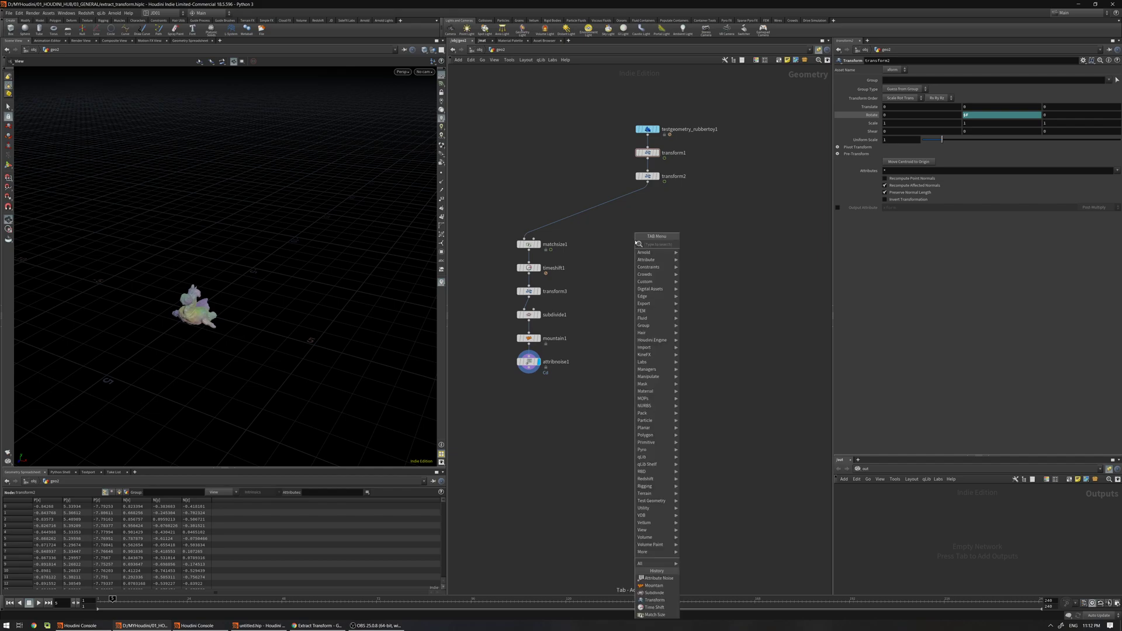
{"action": "type", "text": "extra"}
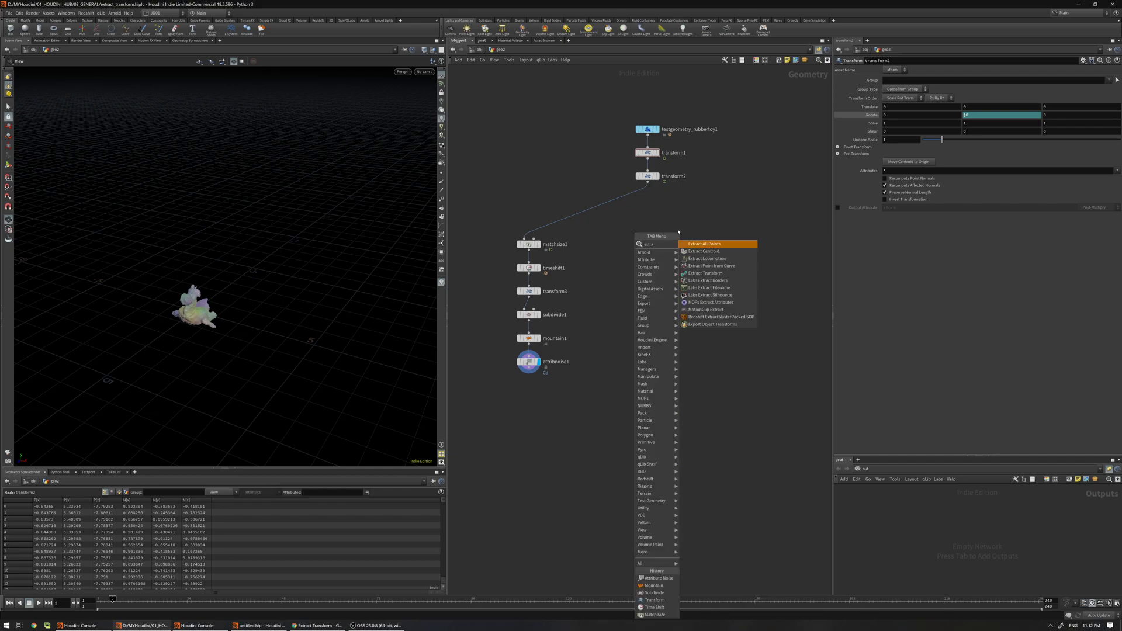
{"action": "key", "text": "Down"}
{"action": "key", "text": "Down"}
{"action": "key", "text": "Down"}
{"action": "key", "text": "Down"}
{"action": "key", "text": "Return"}
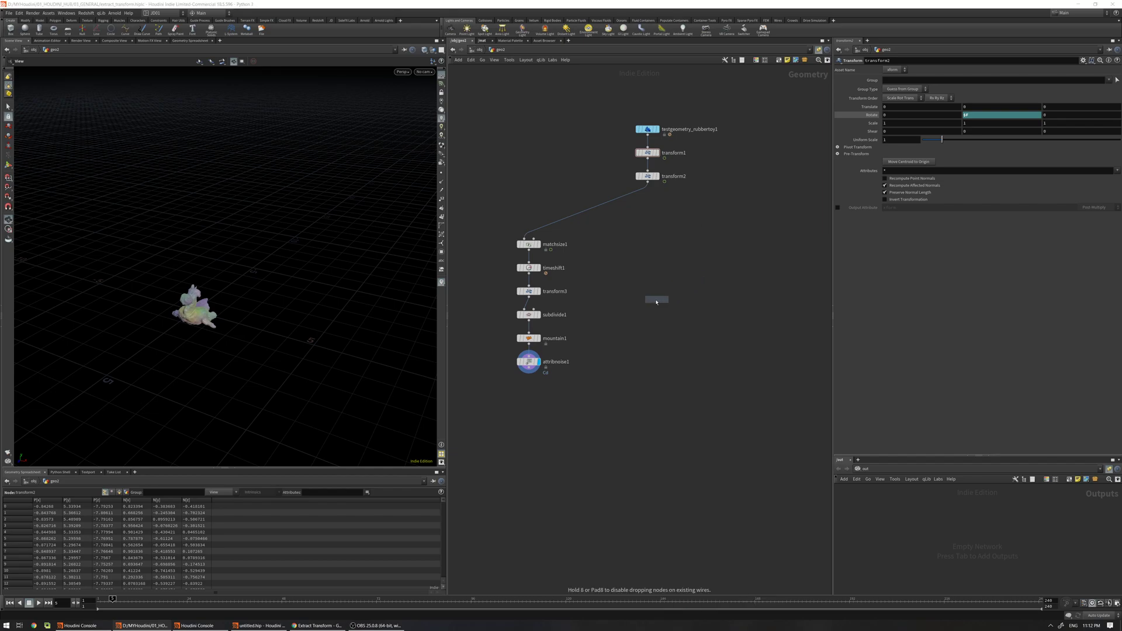
{"action": "left_click", "coordinate": [638, 322]}
Wire transform3 into extracttransform1's first input and transform2 into its second, shifting subdivide1 and the nodes below it down.
{"action": "scroll", "coordinate": [666, 245], "scroll_direction": "up", "scroll_amount": 2}
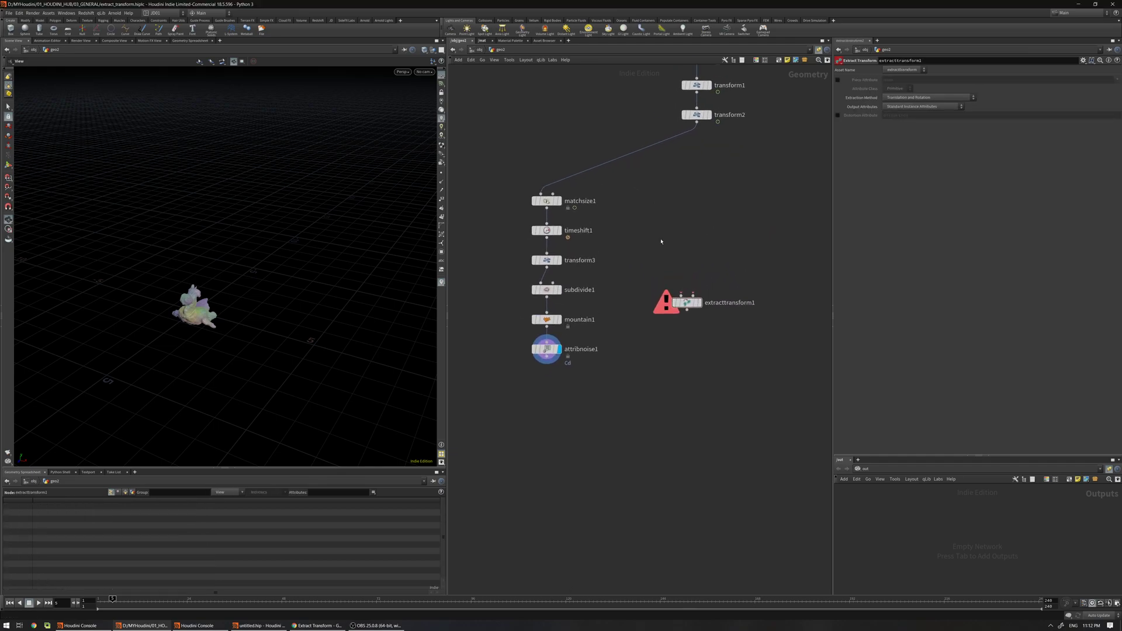
{"action": "left_click_drag", "start_coordinate": [693, 294], "coordinate": [706, 142]}
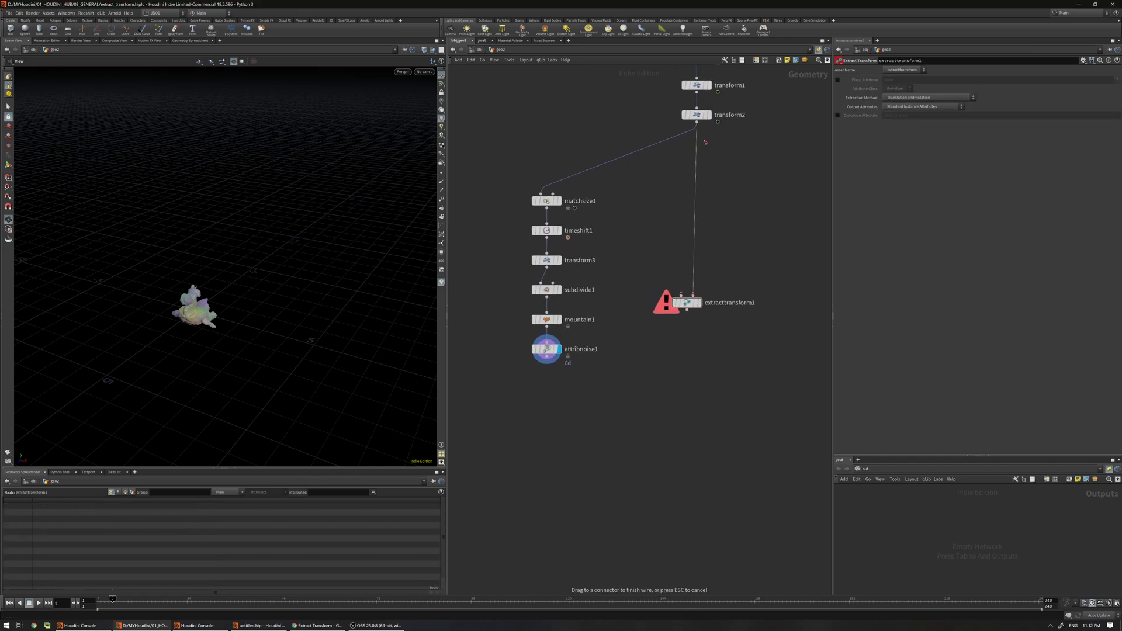
{"action": "left_click", "coordinate": [705, 132]}
{"action": "left_click_drag", "start_coordinate": [547, 289], "coordinate": [544, 334], "text": "shift"}
{"action": "left_click_drag", "start_coordinate": [681, 295], "coordinate": [548, 268]}
{"action": "left_click_drag", "start_coordinate": [591, 401], "coordinate": [533, 310]}
{"action": "left_click", "coordinate": [518, 250]}
{"action": "left_click", "coordinate": [546, 260]}
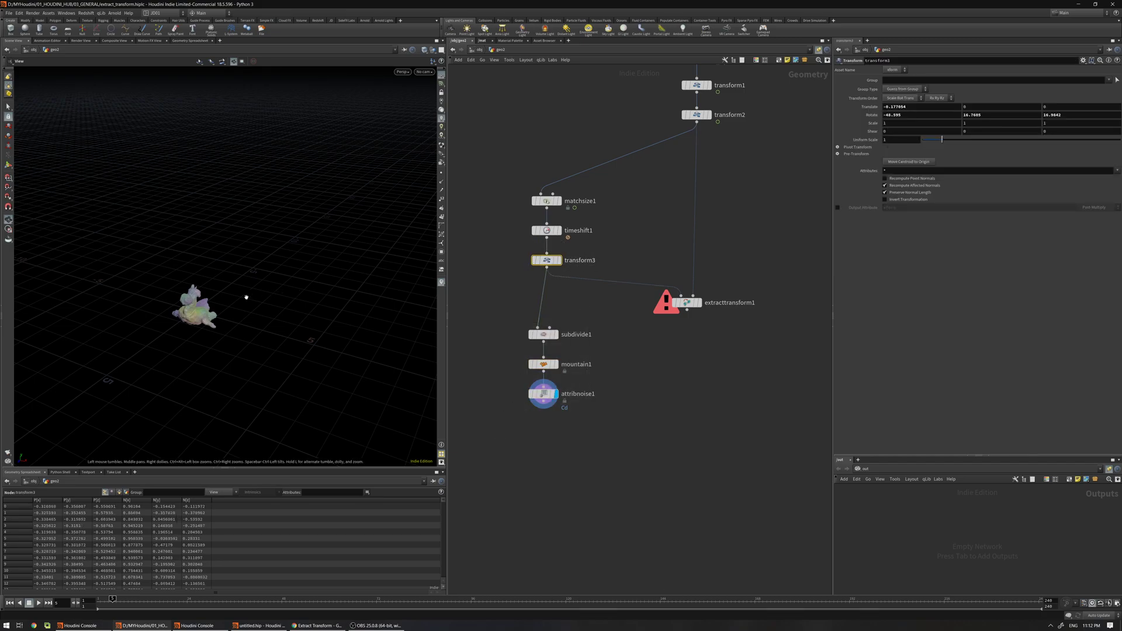
Display the output of extracttransform1 in the viewport.
{"action": "left_click_drag", "start_coordinate": [206, 301], "coordinate": [192, 301]}
{"action": "middle_click_drag", "start_coordinate": [193, 301], "coordinate": [251, 259]}
{"action": "mouse_move", "coordinate": [252, 258]}
{"action": "left_mouse_down"}
{"action": "mouse_move", "coordinate": [227, 275]}
{"action": "mouse_move", "coordinate": [251, 275]}
{"action": "left_mouse_up"}
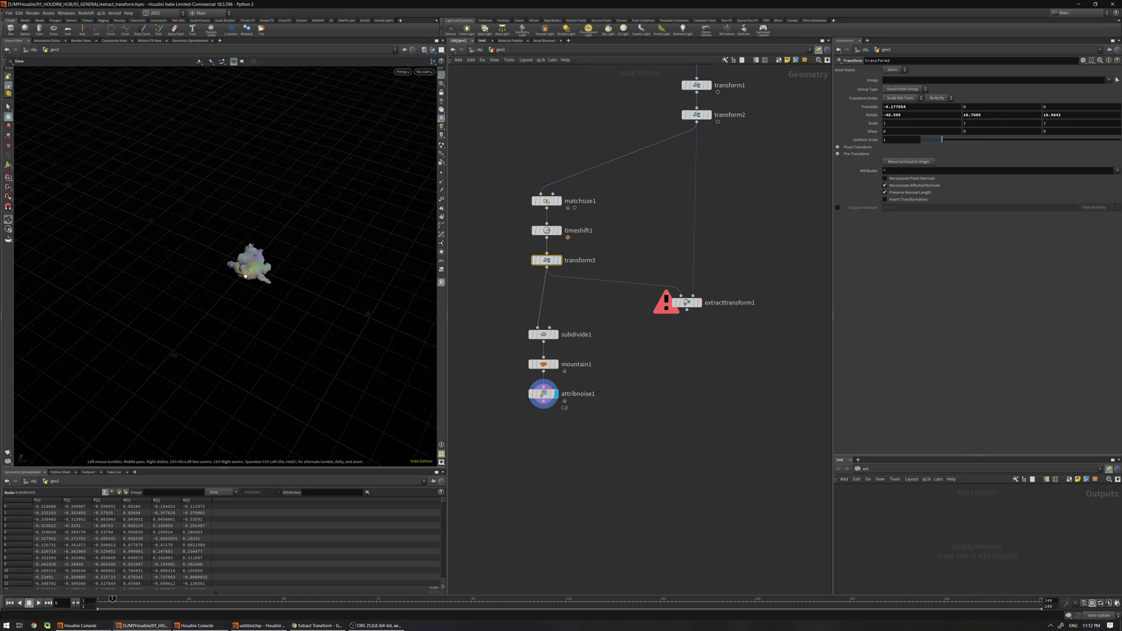
{"action": "left_click_drag", "start_coordinate": [715, 332], "coordinate": [668, 292]}
{"action": "key", "text": "r"}
{"action": "left_click_drag", "start_coordinate": [381, 178], "coordinate": [306, 163]}
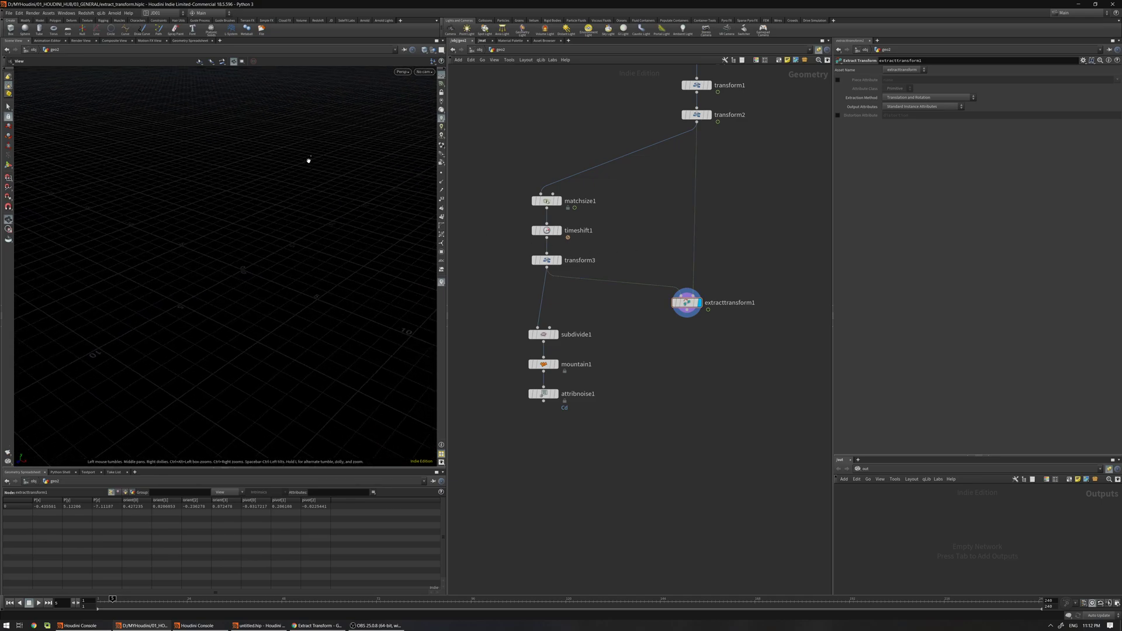
Scrub the timeline and examine how the extracted point's position, orient and pivot attributes change.
{"action": "left_click_drag", "start_coordinate": [109, 598], "coordinate": [124, 598]}
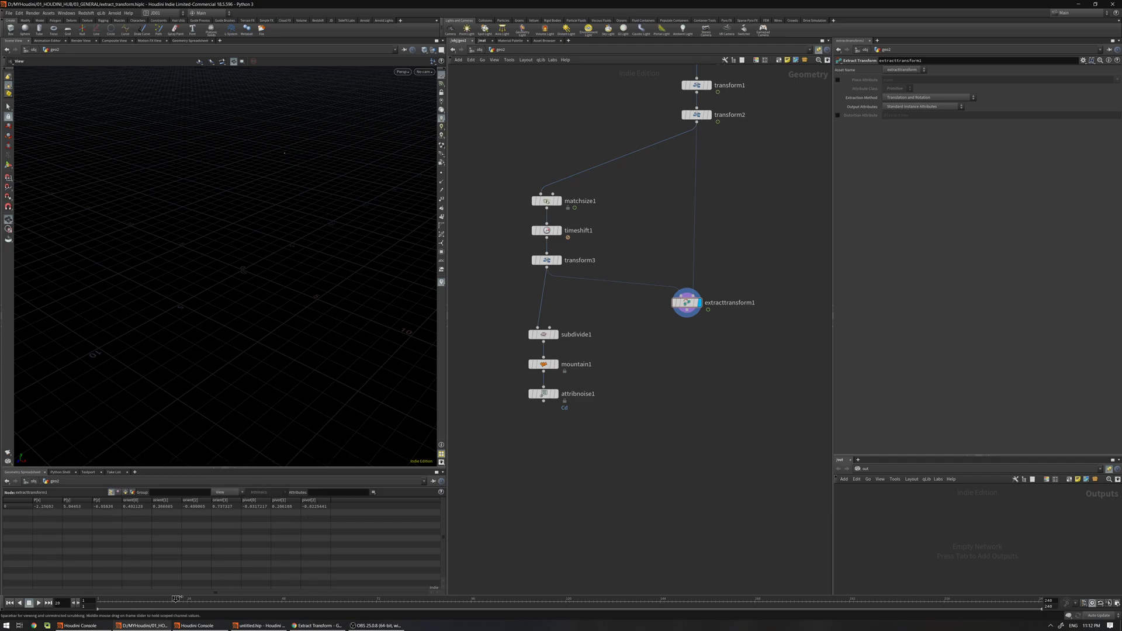
{"action": "left_click_drag", "start_coordinate": [206, 598], "coordinate": [100, 599]}
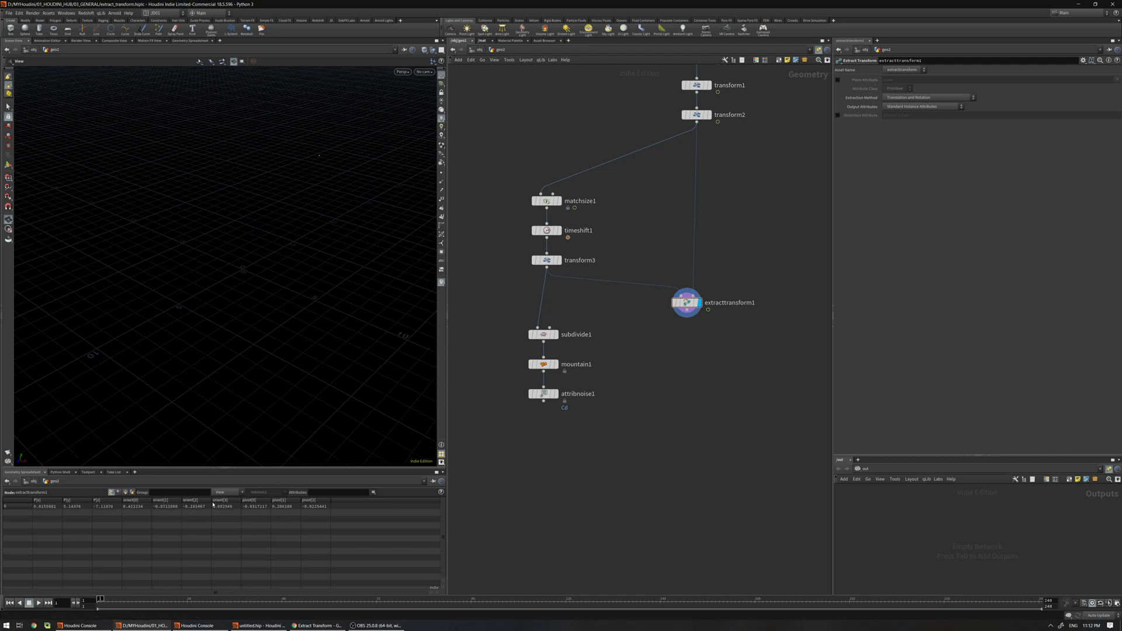
{"action": "left_click", "coordinate": [112, 598]}
{"action": "left_click_drag", "start_coordinate": [168, 590], "coordinate": [101, 590]}
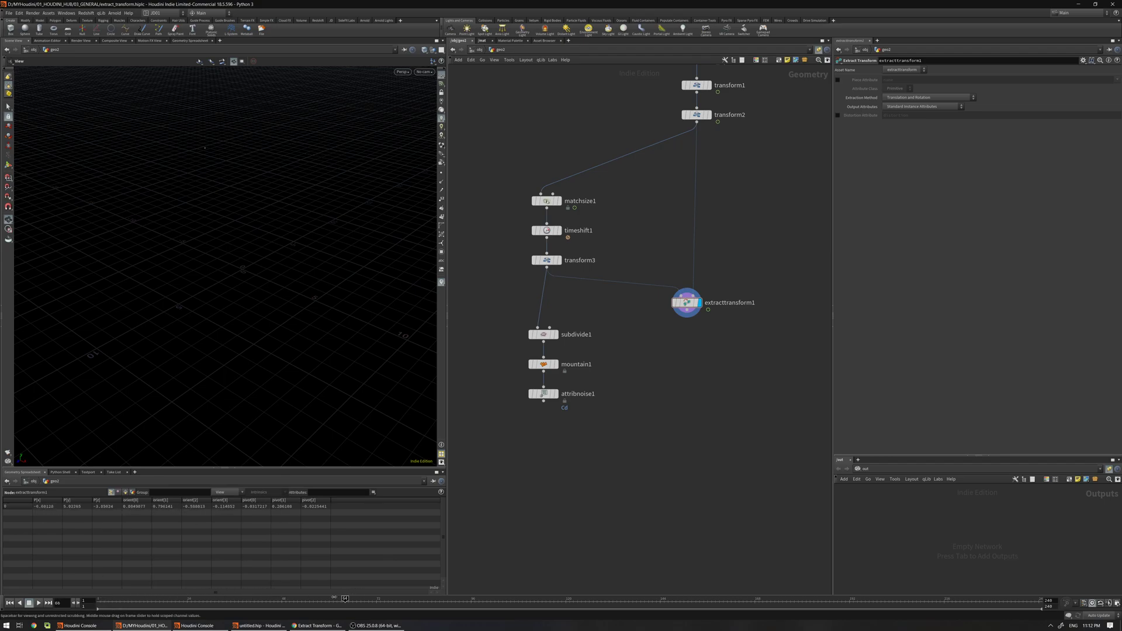
{"action": "left_click_drag", "start_coordinate": [127, 598], "coordinate": [116, 598]}
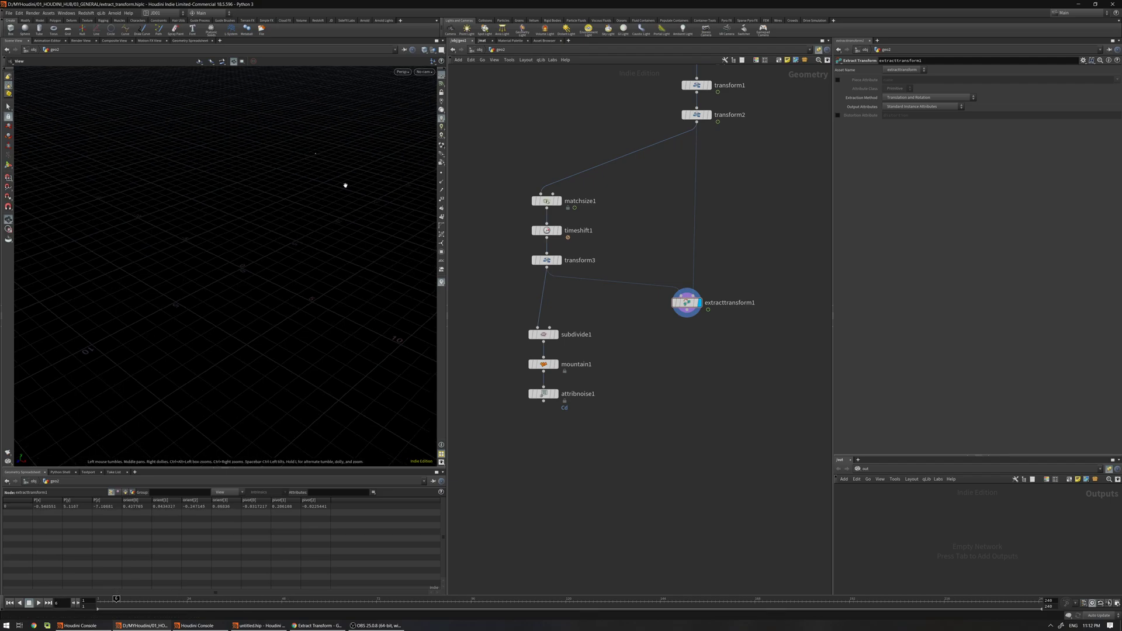
Add a Copy to Points node, wiring attribnoise1 into its first input and extracttransform1 into its second.
{"action": "middle_click_drag", "start_coordinate": [641, 315], "coordinate": [630, 230]}
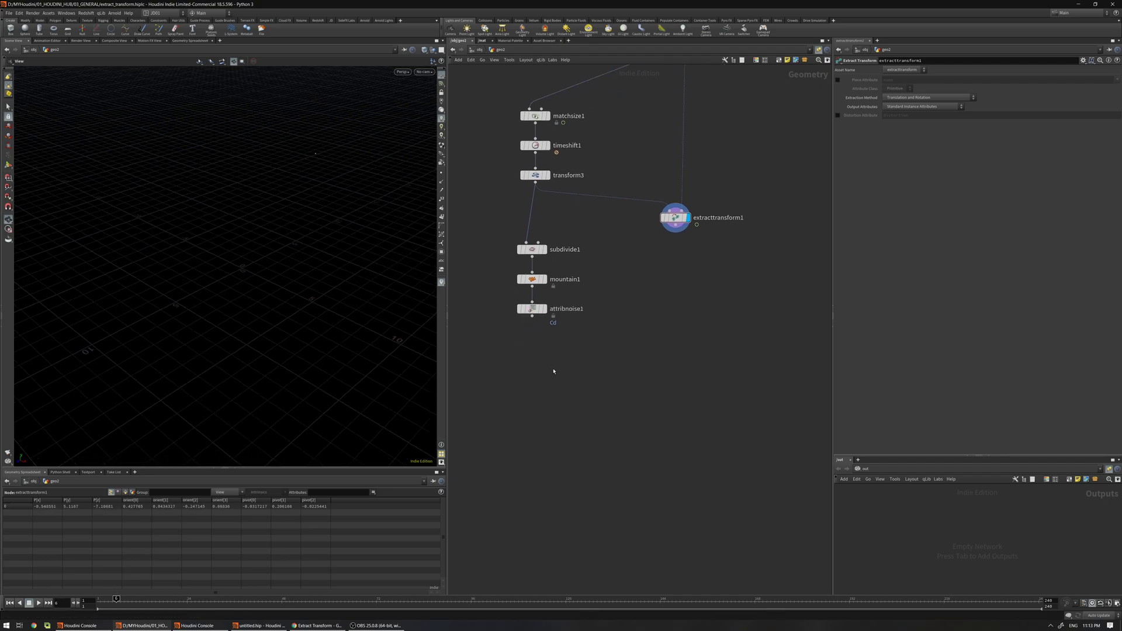
{"action": "key", "text": "Tab"}
{"action": "type", "text": "copy"}
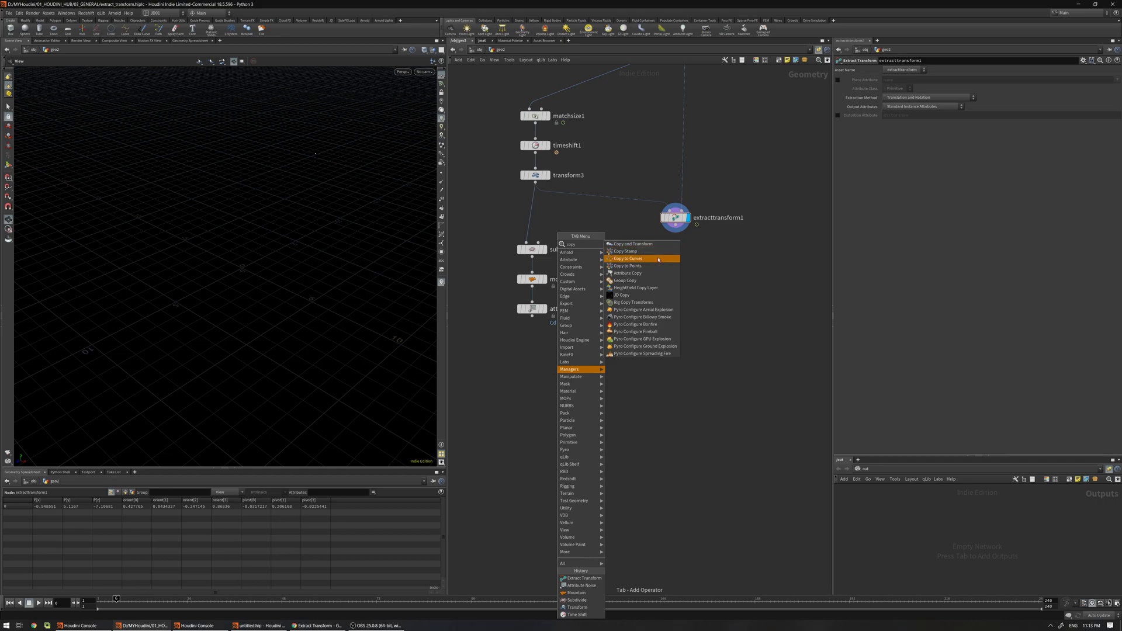
{"action": "left_click", "coordinate": [628, 266]}
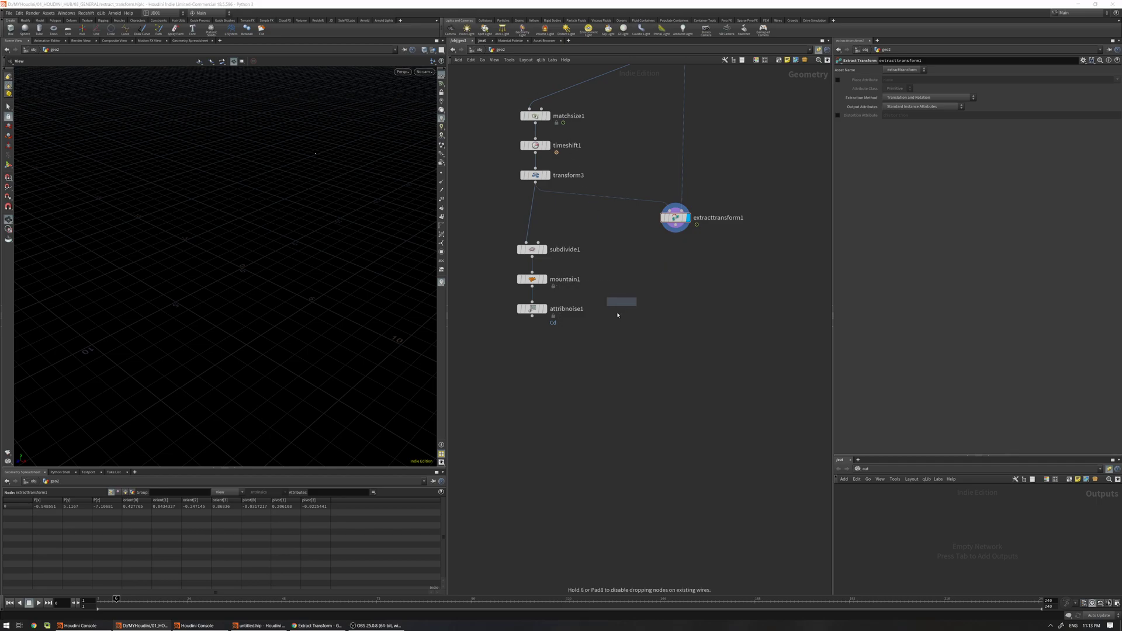
{"action": "left_click", "coordinate": [580, 385]}
{"action": "left_click_drag", "start_coordinate": [575, 377], "coordinate": [533, 317]}
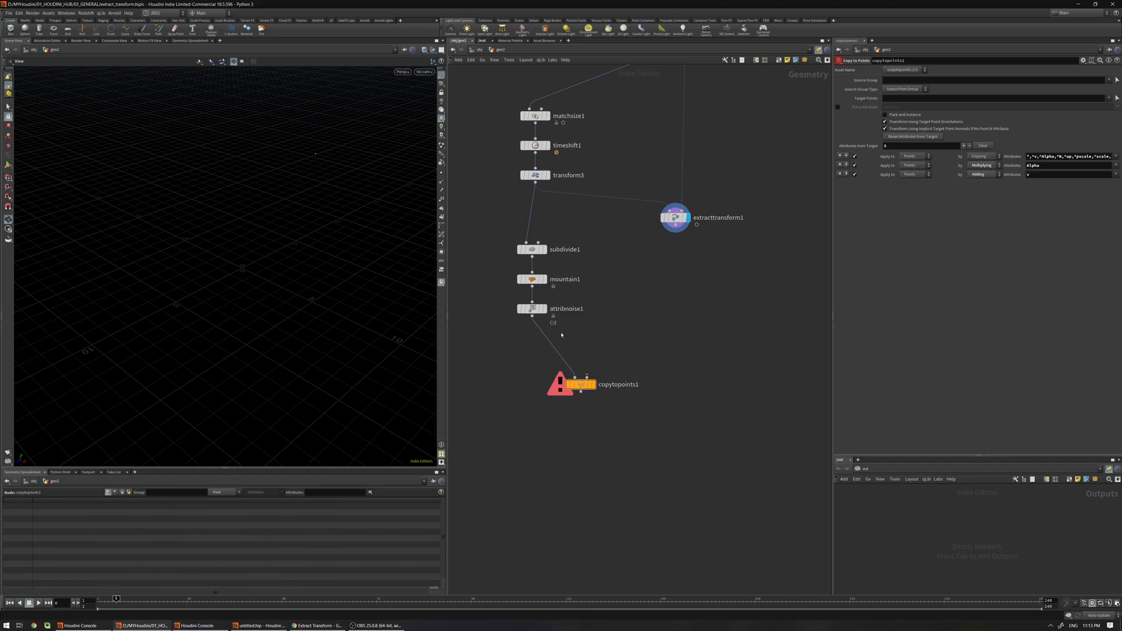
{"action": "left_click_drag", "start_coordinate": [588, 377], "coordinate": [642, 297]}
{"action": "left_click_drag", "start_coordinate": [674, 238], "coordinate": [675, 225]}
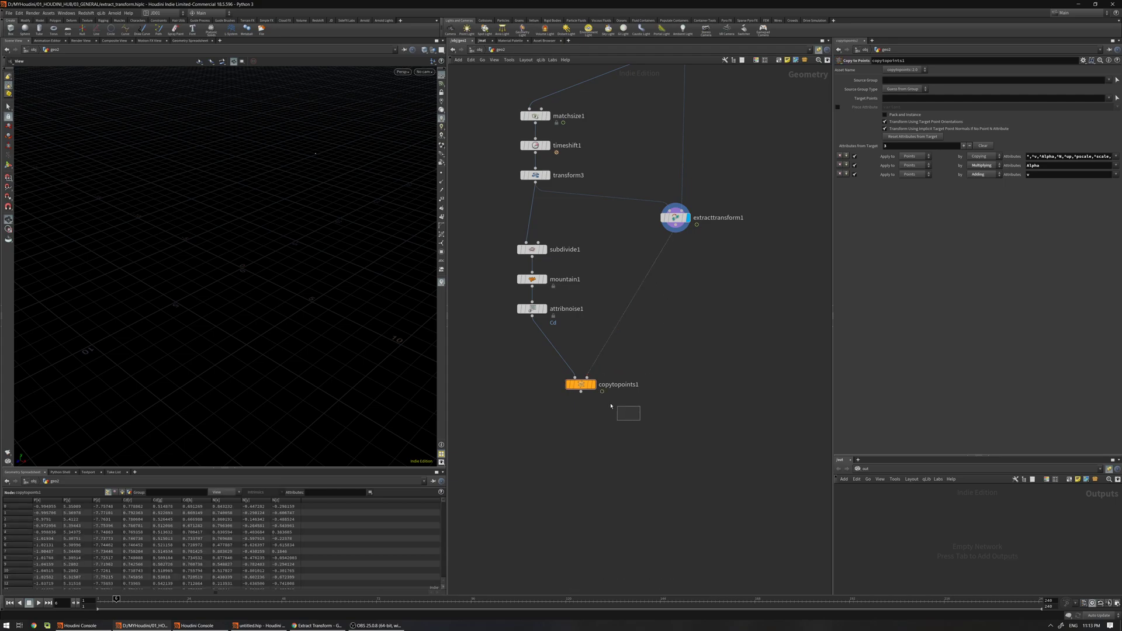
Display copytopoints1 and examine the processed toy on its animated path at different frames.
{"action": "key", "text": "r"}
{"action": "middle_click_drag", "start_coordinate": [281, 195], "coordinate": [248, 240]}
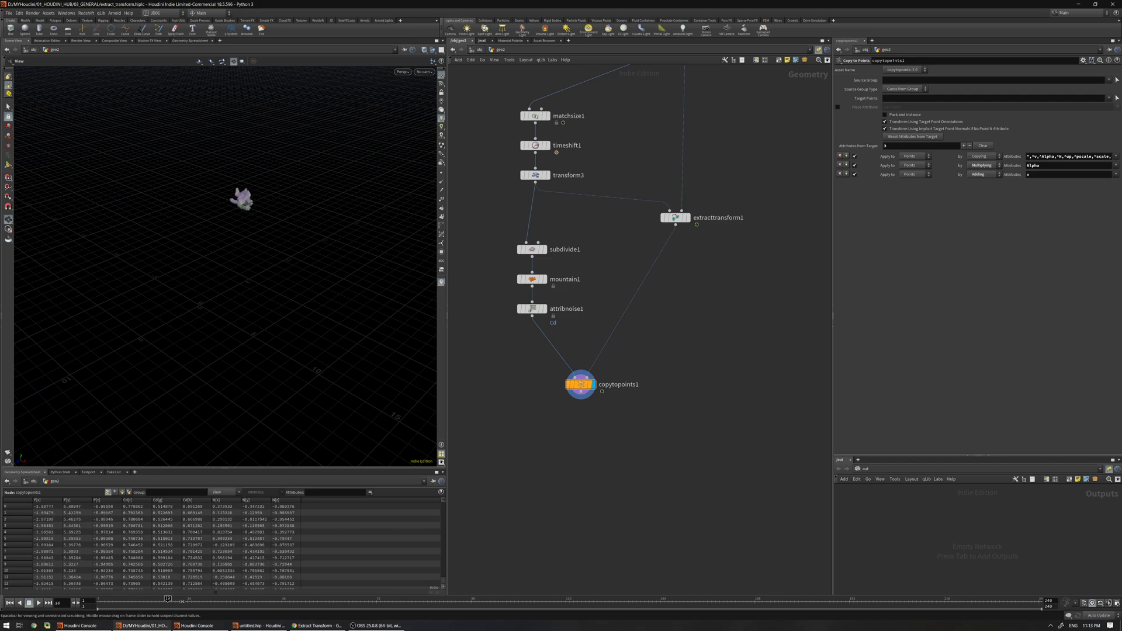
{"action": "middle_click_drag", "start_coordinate": [690, 164], "coordinate": [677, 361]}
{"action": "scroll", "coordinate": [655, 220], "scroll_direction": "up", "scroll_amount": 4}
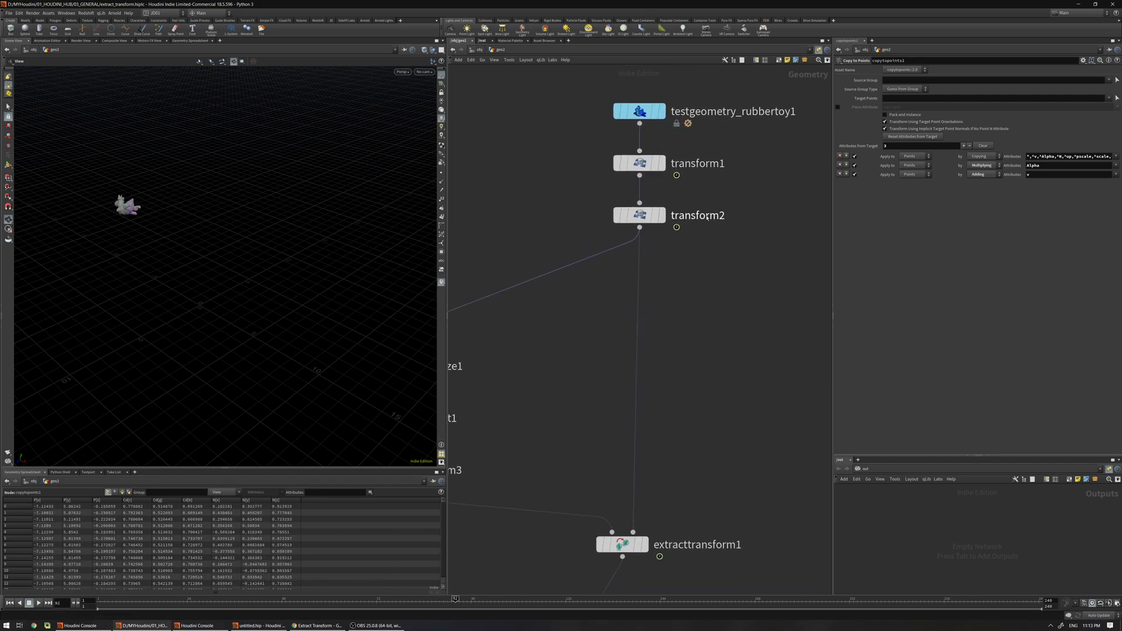
Toggle the template display of transform2, compare it with the copied toy along the timeline, and return to frame 1.
{"action": "left_click", "coordinate": [655, 220]}
{"action": "middle_click_drag", "start_coordinate": [675, 369], "coordinate": [721, 108]}
{"action": "middle_click_drag", "start_coordinate": [646, 444], "coordinate": [667, 361]}
{"action": "mouse_move", "coordinate": [190, 220]}
{"action": "right_mouse_down"}
{"action": "mouse_move", "coordinate": [176, 202]}
{"action": "mouse_move", "coordinate": [204, 214]}
{"action": "right_mouse_up"}
{"action": "left_click_drag", "start_coordinate": [203, 213], "coordinate": [178, 164]}
{"action": "middle_click_drag", "start_coordinate": [178, 163], "coordinate": [207, 231]}
{"action": "left_click_drag", "start_coordinate": [207, 231], "coordinate": [226, 272]}
{"action": "right_click_drag", "start_coordinate": [226, 273], "coordinate": [237, 281]}
{"action": "left_click_drag", "start_coordinate": [121, 599], "coordinate": [458, 567]}
{"action": "key", "text": "ctrl+Up"}
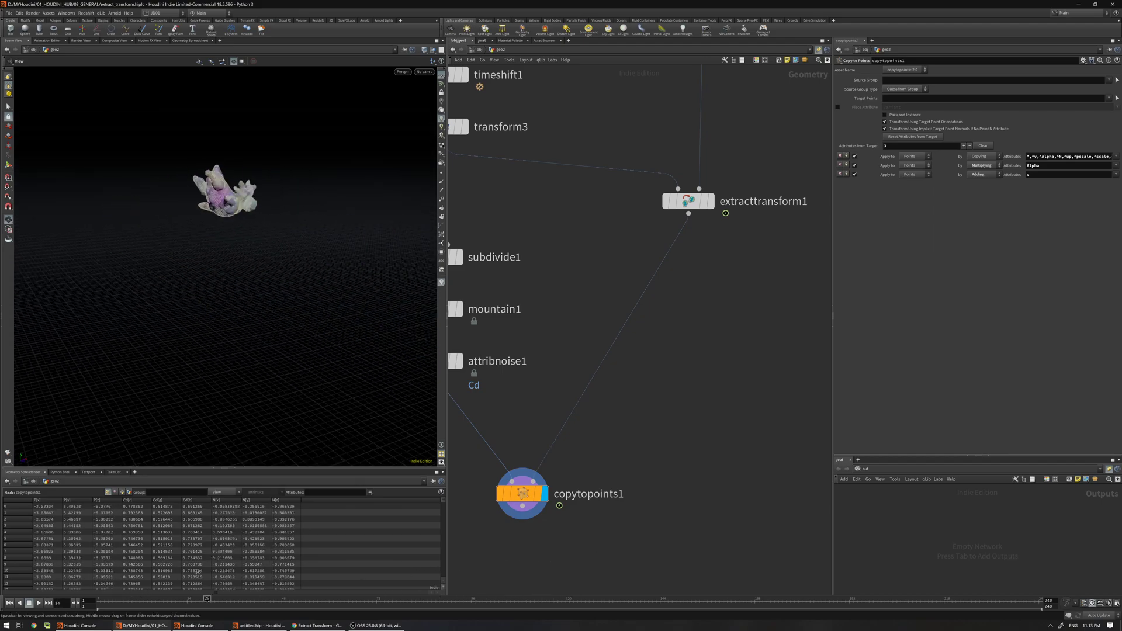
Display attribnoise1 and examine the coloured toy at the origin up close.
{"action": "scroll", "coordinate": [584, 246], "scroll_direction": "down", "scroll_amount": 4}
{"action": "middle_click_drag", "start_coordinate": [570, 252], "coordinate": [641, 216]}
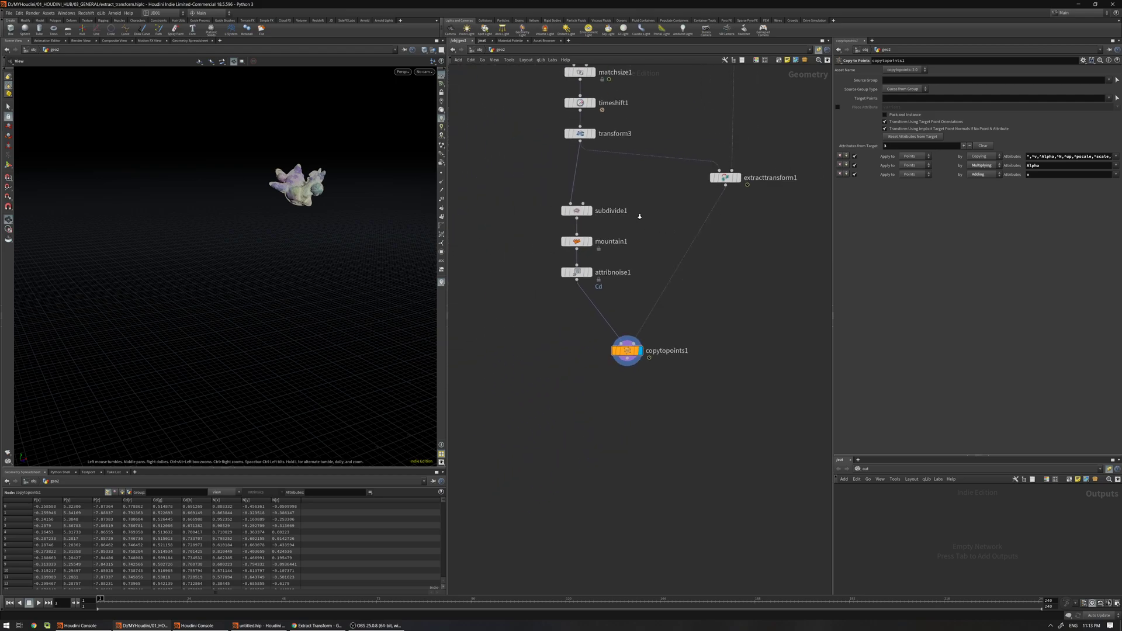
{"action": "scroll", "coordinate": [641, 216], "scroll_direction": "down", "scroll_amount": 2}
{"action": "middle_click_drag", "start_coordinate": [509, 310], "coordinate": [577, 291]}
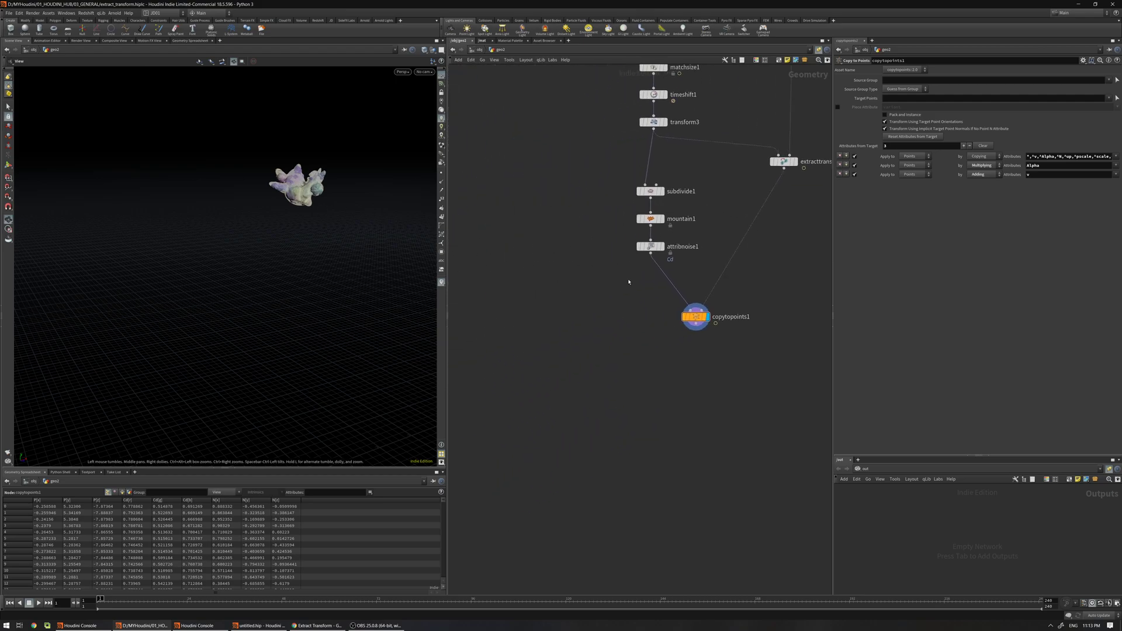
{"action": "key", "text": "Page_Up"}
{"action": "key", "text": "r"}
{"action": "key", "text": "space+g"}
{"action": "right_click_drag", "start_coordinate": [349, 217], "coordinate": [292, 234]}
{"action": "left_click_drag", "start_coordinate": [292, 234], "coordinate": [345, 220]}
{"action": "right_click_drag", "start_coordinate": [345, 219], "coordinate": [281, 240]}
{"action": "left_click_drag", "start_coordinate": [281, 240], "coordinate": [328, 246]}
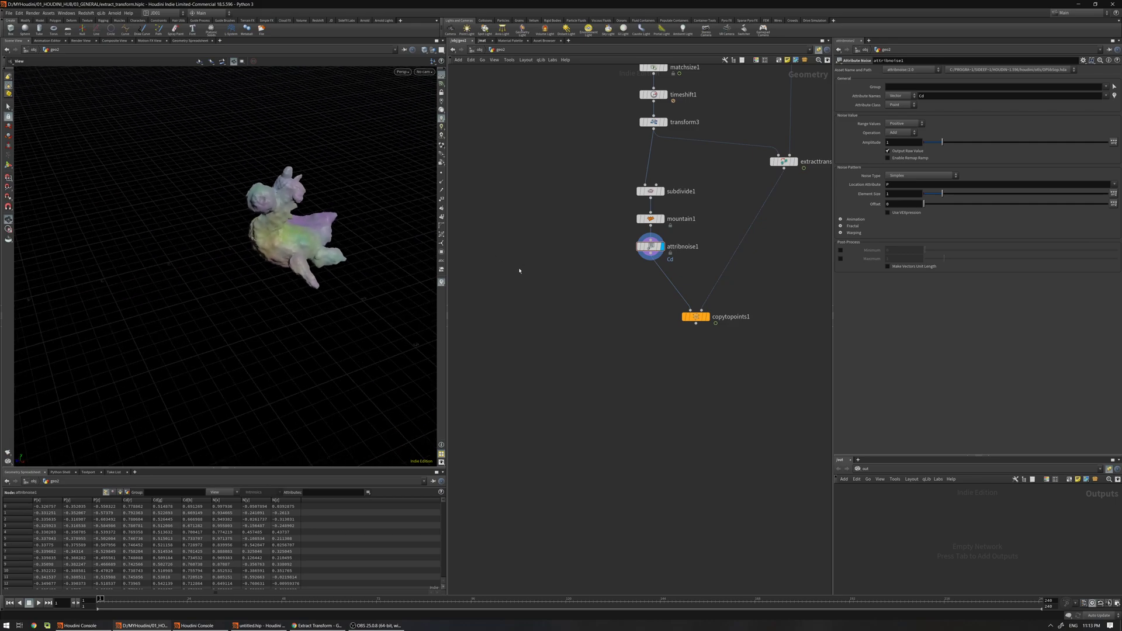
Add a Scatter node beside the processing chain, feed it from attribnoise1 and display it.
{"action": "key", "text": "Tab"}
{"action": "type", "text": "scat"}
{"action": "left_click", "coordinate": [599, 244]}
{"action": "left_click", "coordinate": [517, 280]}
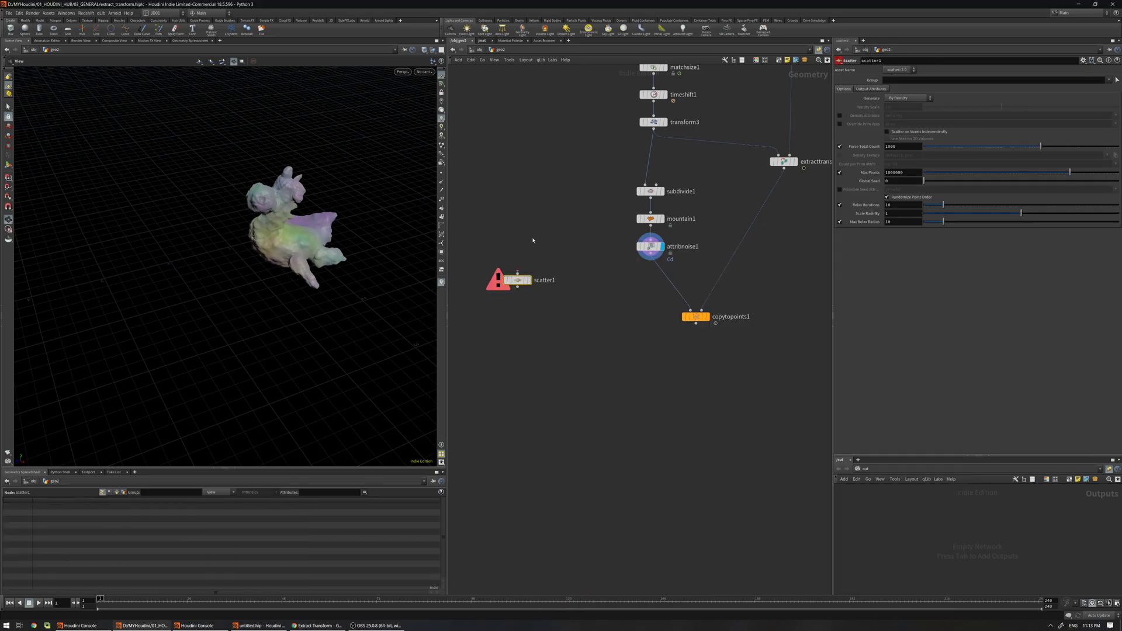
{"action": "left_click_drag", "start_coordinate": [517, 272], "coordinate": [650, 254]}
{"action": "left_click", "coordinate": [529, 280]}
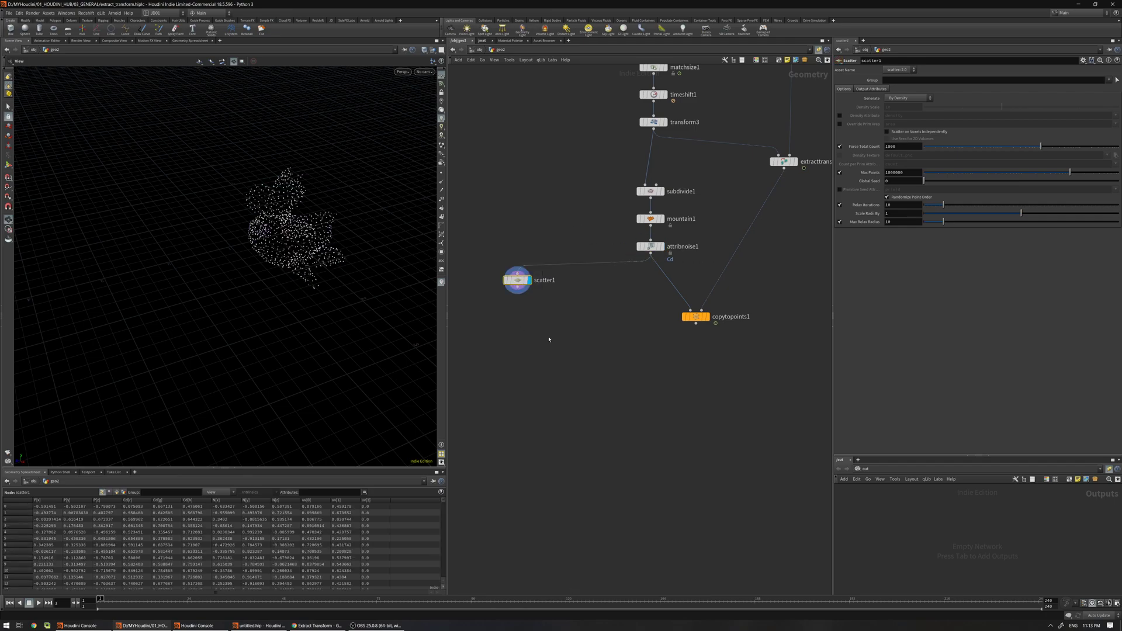
Raise the scatter's Force Total Count to about 5400 and turn off Relax Iterations.
{"action": "left_click_drag", "start_coordinate": [308, 214], "coordinate": [319, 213]}
{"action": "left_click_drag", "start_coordinate": [1044, 147], "coordinate": [1070, 148]}
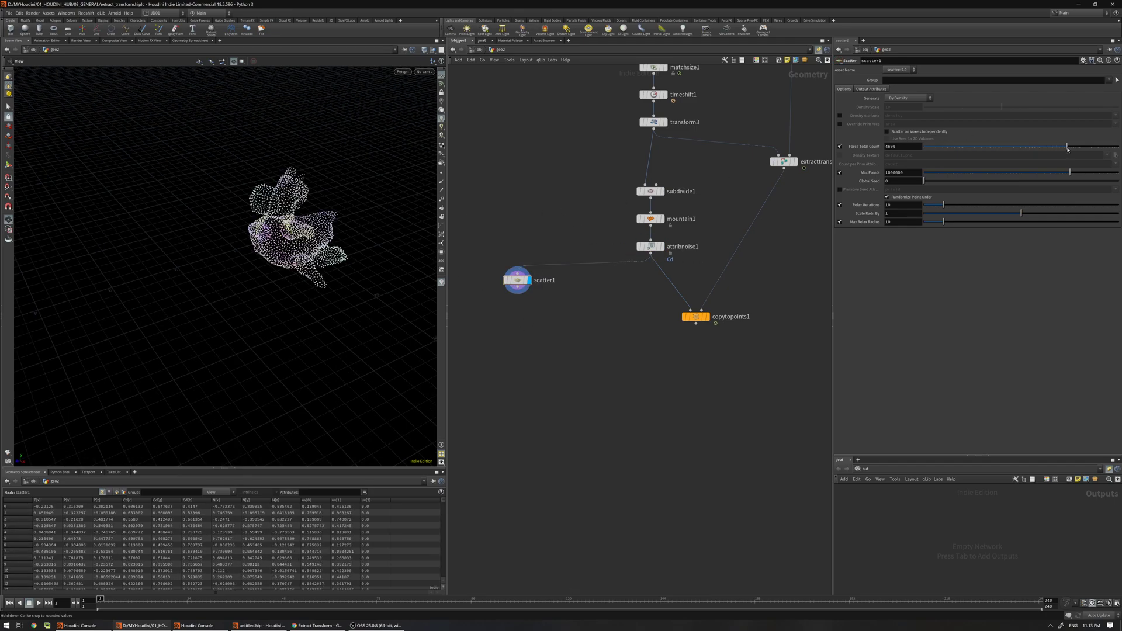
{"action": "left_click", "coordinate": [838, 206]}
{"action": "middle_click_drag", "start_coordinate": [502, 291], "coordinate": [549, 230]}
{"action": "scroll", "coordinate": [552, 251], "scroll_direction": "up", "scroll_amount": 1}
Duplicate attribnoise1 below scatter1, wire scatter1 into the copy and display it.
{"action": "key", "text": "Tab"}
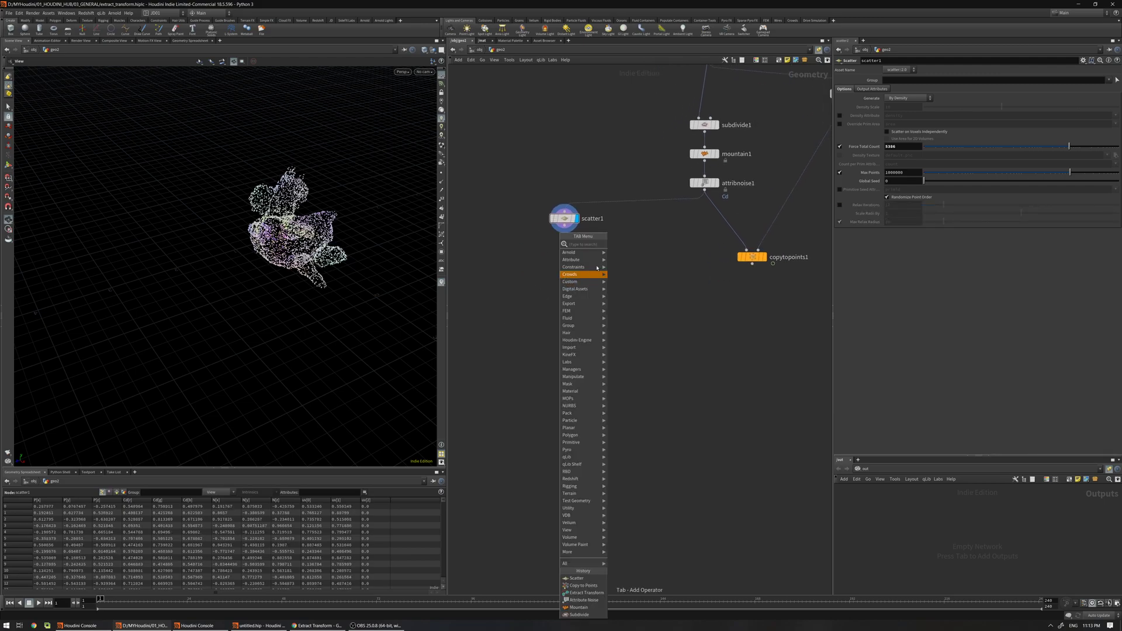
{"action": "left_click_drag", "start_coordinate": [705, 185], "coordinate": [565, 319], "text": "alt"}
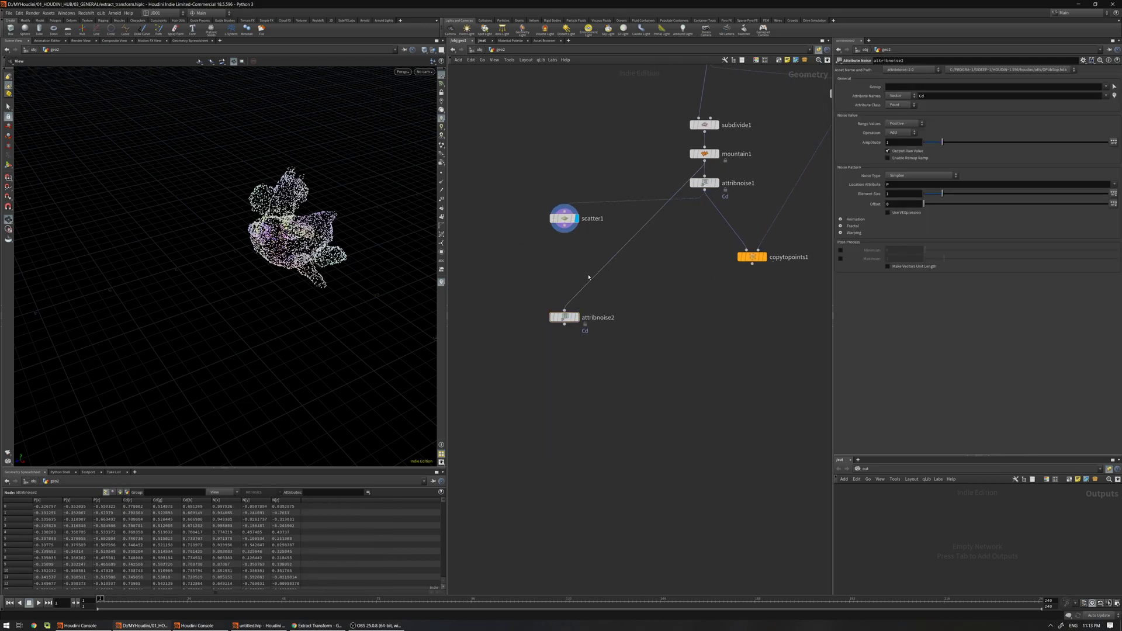
{"action": "left_click_drag", "start_coordinate": [593, 270], "coordinate": [564, 225]}
{"action": "left_click", "coordinate": [576, 317]}
{"action": "left_click_drag", "start_coordinate": [568, 320], "coordinate": [568, 283]}
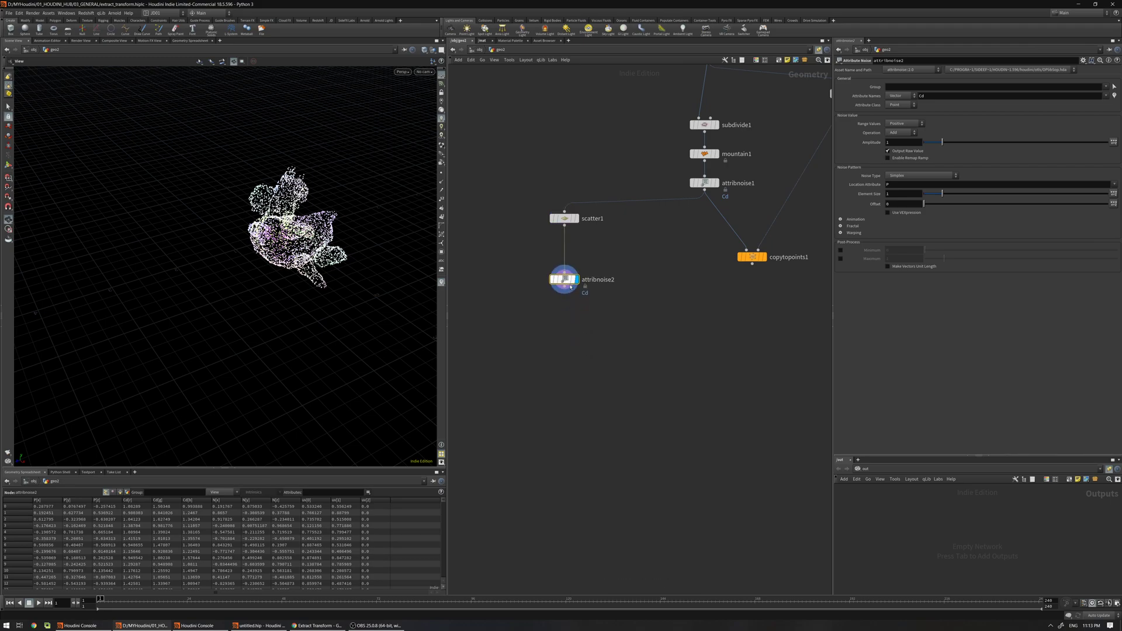
Rewire scatter1 to take its input from mountain1 and move attribnoise2 up closer to scatter1.
{"action": "left_click_drag", "start_coordinate": [679, 200], "coordinate": [704, 188]}
{"action": "middle_click_drag", "start_coordinate": [312, 212], "coordinate": [281, 221]}
{"action": "right_click_drag", "start_coordinate": [280, 220], "coordinate": [301, 210]}
{"action": "mouse_move", "coordinate": [565, 280]}
{"action": "left_mouse_down"}
{"action": "mouse_move", "coordinate": [564, 252]}
{"action": "mouse_move", "coordinate": [553, 321]}
{"action": "mouse_move", "coordinate": [564, 259]}
{"action": "left_mouse_up"}
Add a copy of attribnoise2 beneath it, display it and set its attribute name to P.
{"action": "double_click", "coordinate": [920, 95]}
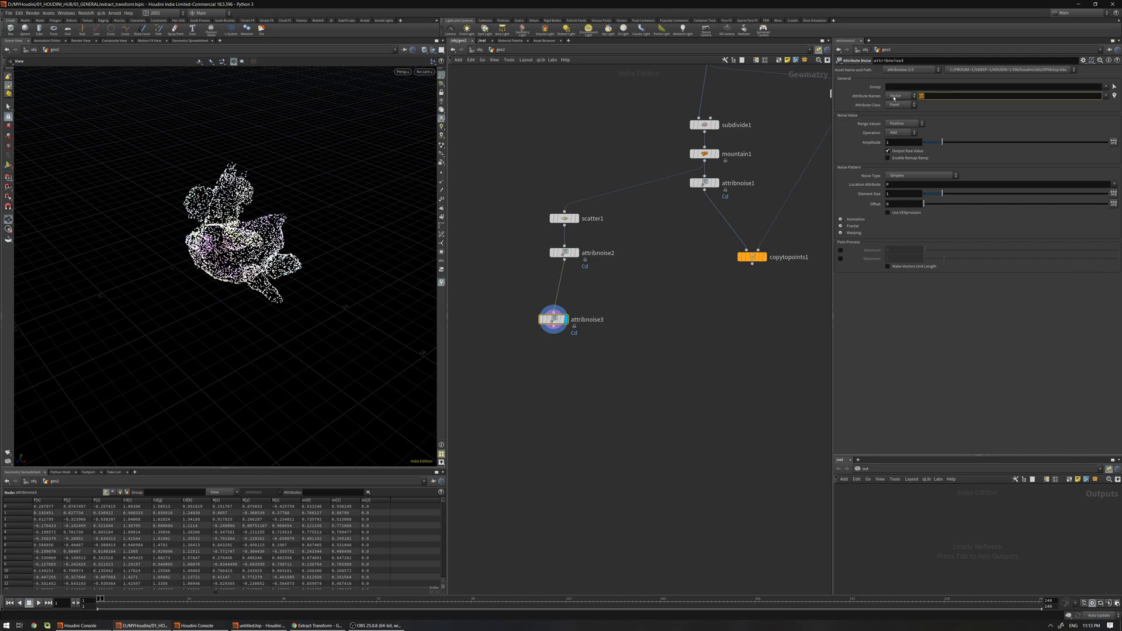
{"action": "type", "text": "P"}
{"action": "key", "text": "Return"}
Animate the position noise, set its element size to 0.4 and amplitude to 0.38, and scrub to preview it.
{"action": "left_click", "coordinate": [840, 221]}
{"action": "left_click", "coordinate": [906, 228]}
{"action": "left_click_drag", "start_coordinate": [941, 194], "coordinate": [931, 195]}
{"action": "left_click_drag", "start_coordinate": [942, 143], "coordinate": [931, 143]}
{"action": "mouse_move", "coordinate": [113, 600]}
{"action": "left_mouse_down"}
{"action": "mouse_move", "coordinate": [727, 600]}
{"action": "mouse_move", "coordinate": [759, 580]}
{"action": "mouse_move", "coordinate": [98, 583]}
{"action": "left_mouse_up"}
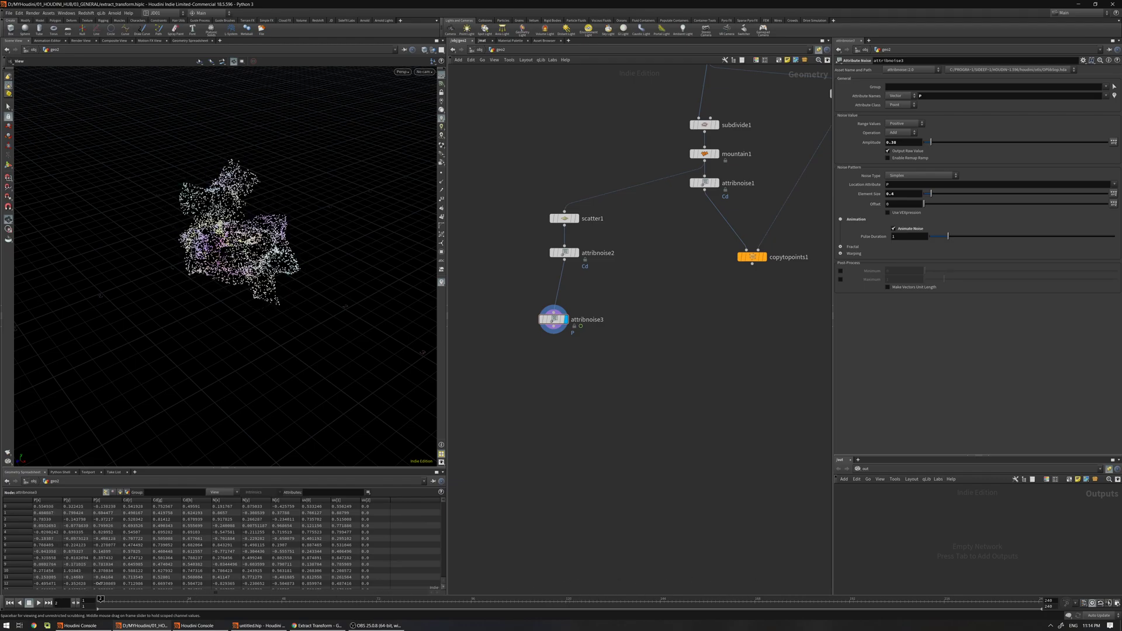
Align the scatter branch, duplicate copytopoints1 with attribnoise3 wired into the copy's first input, and display the copy.
{"action": "left_click_drag", "start_coordinate": [519, 167], "coordinate": [588, 203]}
{"action": "key", "text": "a"}
{"action": "left_click_drag", "start_coordinate": [755, 197], "coordinate": [697, 369]}
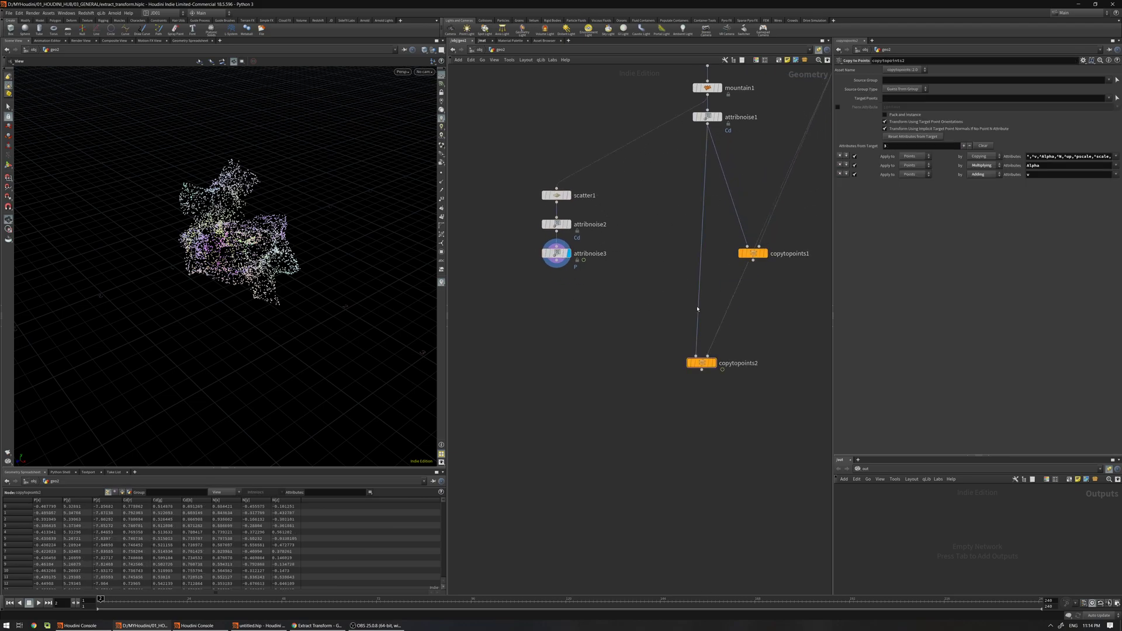
{"action": "left_click_drag", "start_coordinate": [687, 311], "coordinate": [558, 270]}
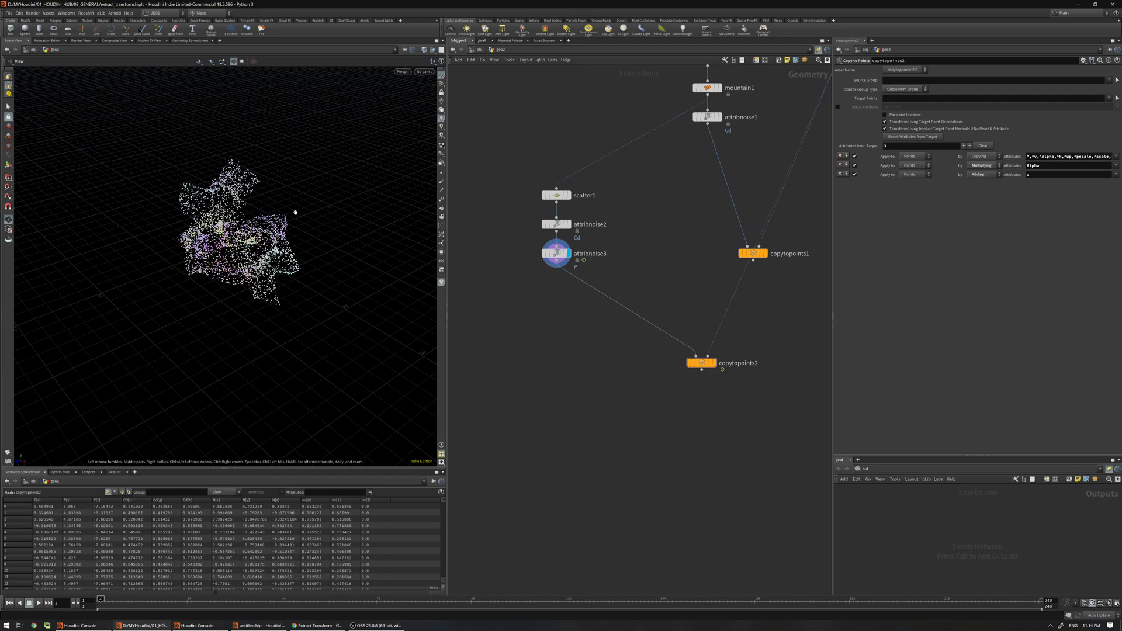
{"action": "mouse_move", "coordinate": [634, 339]}
{"action": "left_mouse_down"}
{"action": "mouse_move", "coordinate": [716, 384]}
{"action": "mouse_move", "coordinate": [680, 307]}
{"action": "left_mouse_up"}
{"action": "left_click", "coordinate": [713, 362]}
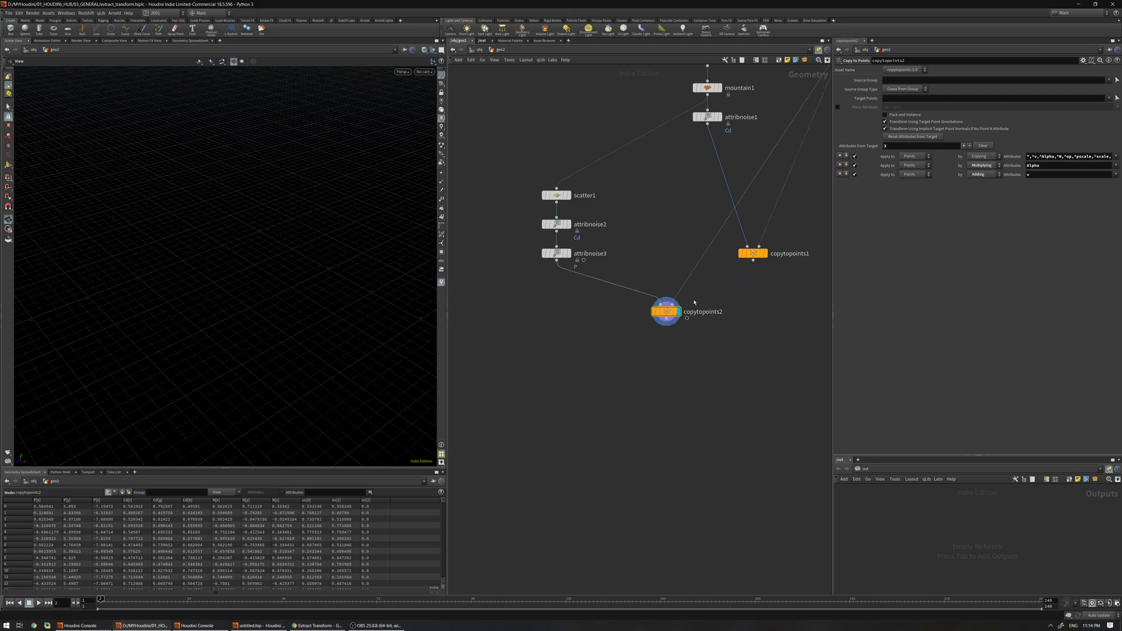
Merge copytopoints1 and copytopoints2 and display the combined toy and scattered points.
{"action": "left_click_drag", "start_coordinate": [725, 230], "coordinate": [724, 228], "text": "shift"}
{"action": "key", "text": "alt+m"}
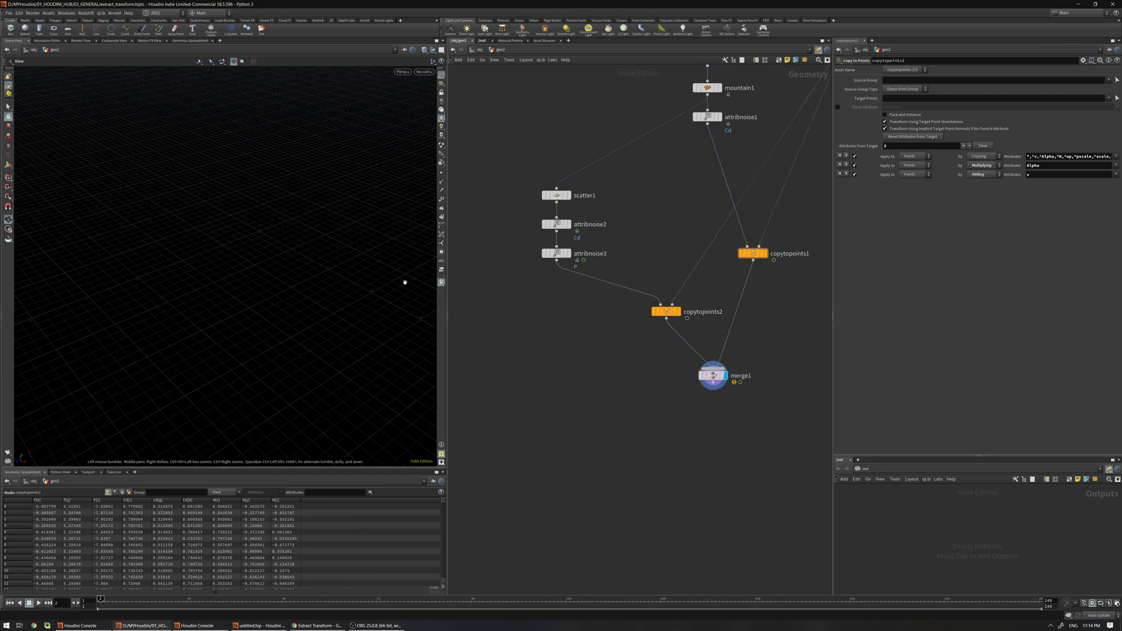
{"action": "scroll", "coordinate": [372, 240], "scroll_direction": "down", "scroll_amount": 8}
{"action": "left_click_drag", "start_coordinate": [373, 240], "coordinate": [533, 372]}
{"action": "left_click_drag", "start_coordinate": [405, 266], "coordinate": [335, 233]}
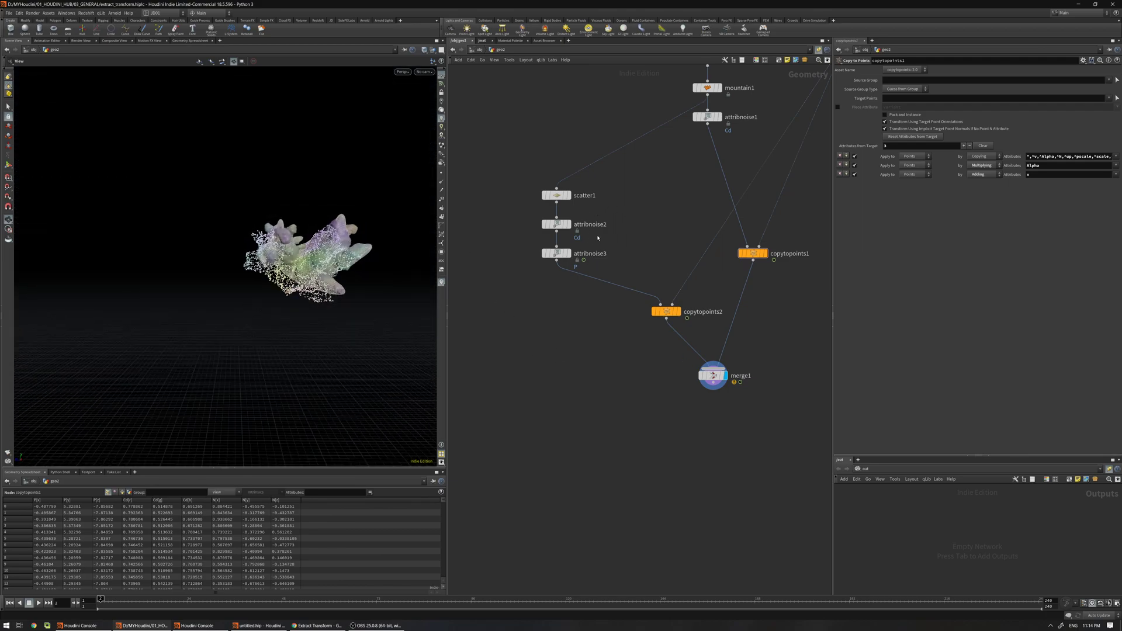
Set the range values of attribnoise3 to Zero Centered.
{"action": "left_click", "coordinate": [557, 253]}
{"action": "left_click", "coordinate": [899, 125]}
{"action": "left_click", "coordinate": [900, 120]}
Scrub through the timeline and examine the merged toy and noisy points following the animated motion.
{"action": "left_click_drag", "start_coordinate": [219, 602], "coordinate": [770, 535]}
{"action": "right_click_drag", "start_coordinate": [423, 370], "coordinate": [163, 288]}
{"action": "middle_click_drag", "start_coordinate": [163, 288], "coordinate": [353, 301]}
{"action": "middle_click_drag", "start_coordinate": [200, 275], "coordinate": [227, 275]}
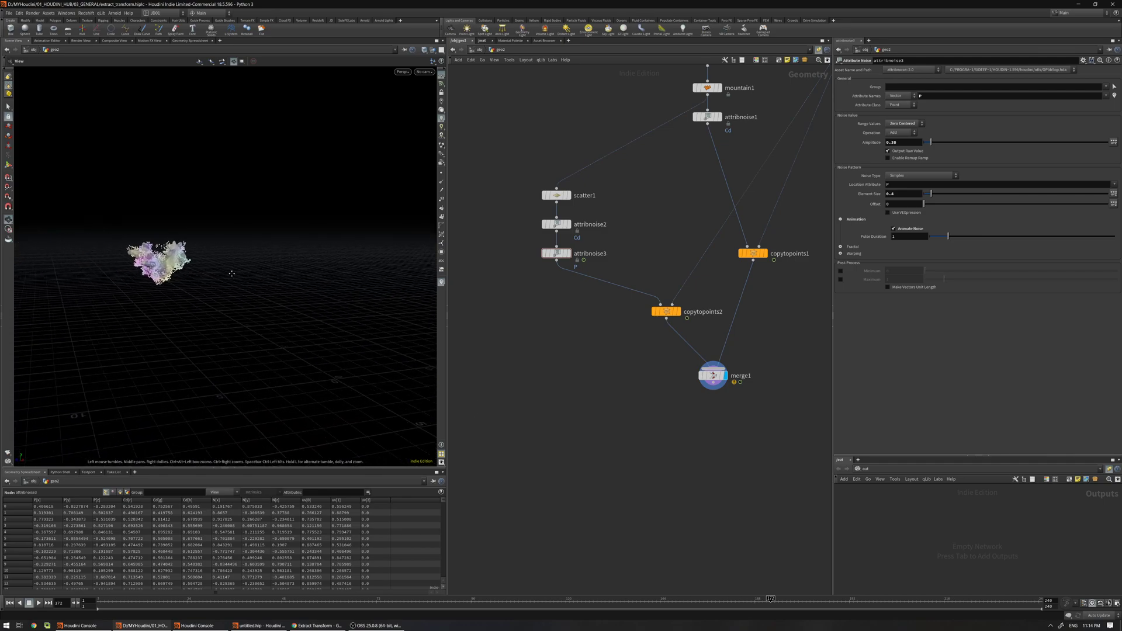
{"action": "scroll", "coordinate": [228, 276], "scroll_direction": "down", "scroll_amount": 3}
{"action": "left_click", "coordinate": [223, 599]}
{"action": "left_click_drag", "start_coordinate": [223, 600], "coordinate": [755, 600]}
{"action": "left_click_drag", "start_coordinate": [763, 540], "coordinate": [104, 537]}
Display mountain1 and frame its geometry at the origin.
{"action": "middle_click_drag", "start_coordinate": [633, 158], "coordinate": [690, 256]}
{"action": "left_click", "coordinate": [776, 185]}
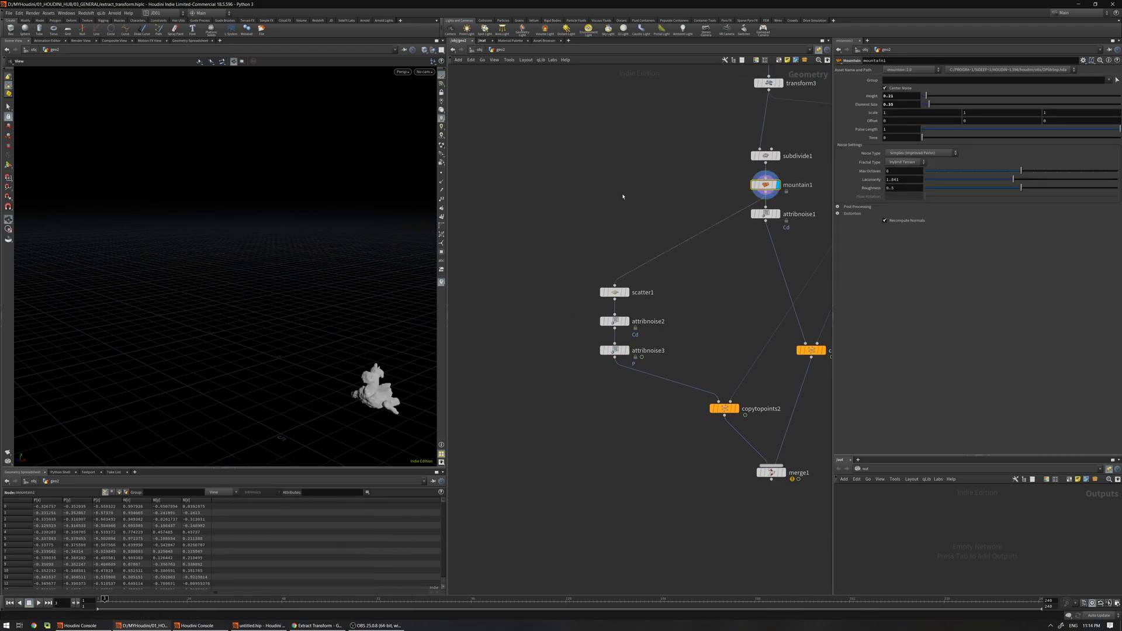
{"action": "key", "text": "space+g"}
{"action": "scroll", "coordinate": [314, 268], "scroll_direction": "down", "scroll_amount": 3}
{"action": "middle_click_drag", "start_coordinate": [568, 256], "coordinate": [662, 242]}
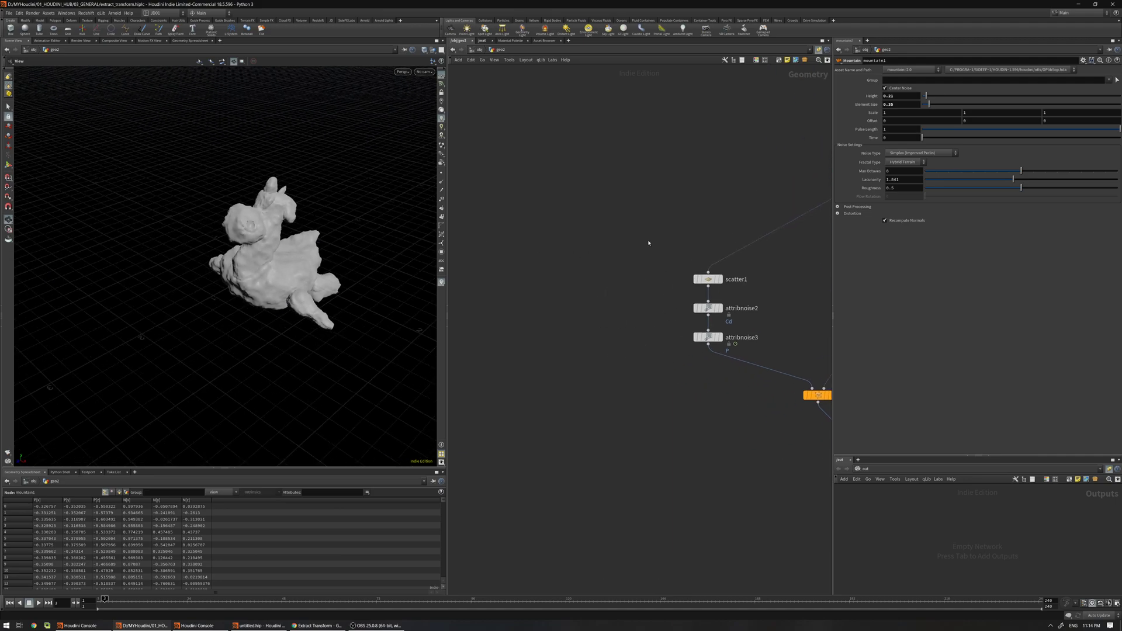
Add a Pyro Configure Billowy Smoke setup to the network beside the scatter1 chain.
{"action": "key", "text": "Tab"}
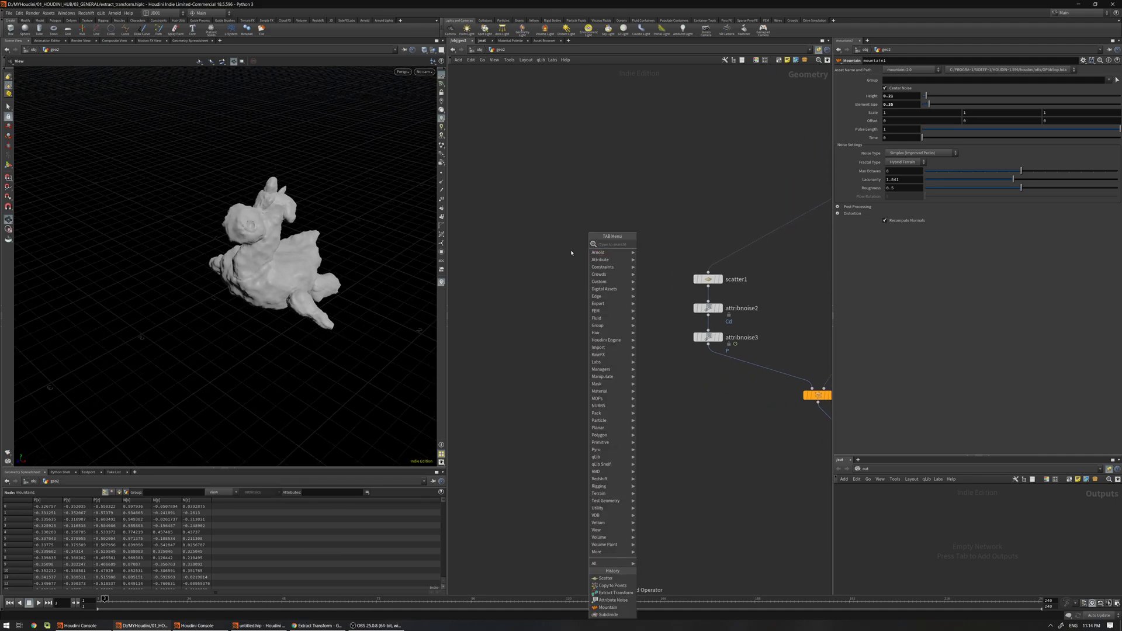
{"action": "type", "text": "pyro"}
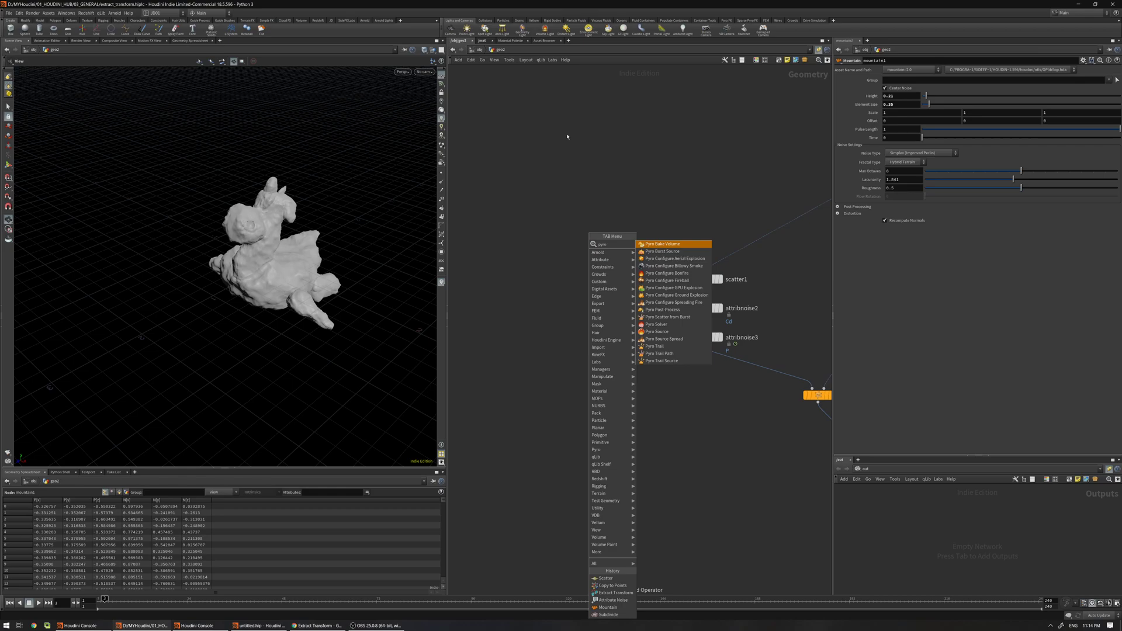
{"action": "key", "text": "Down"}
{"action": "key", "text": "Down"}
{"action": "key", "text": "Down"}
{"action": "key", "text": "Return"}
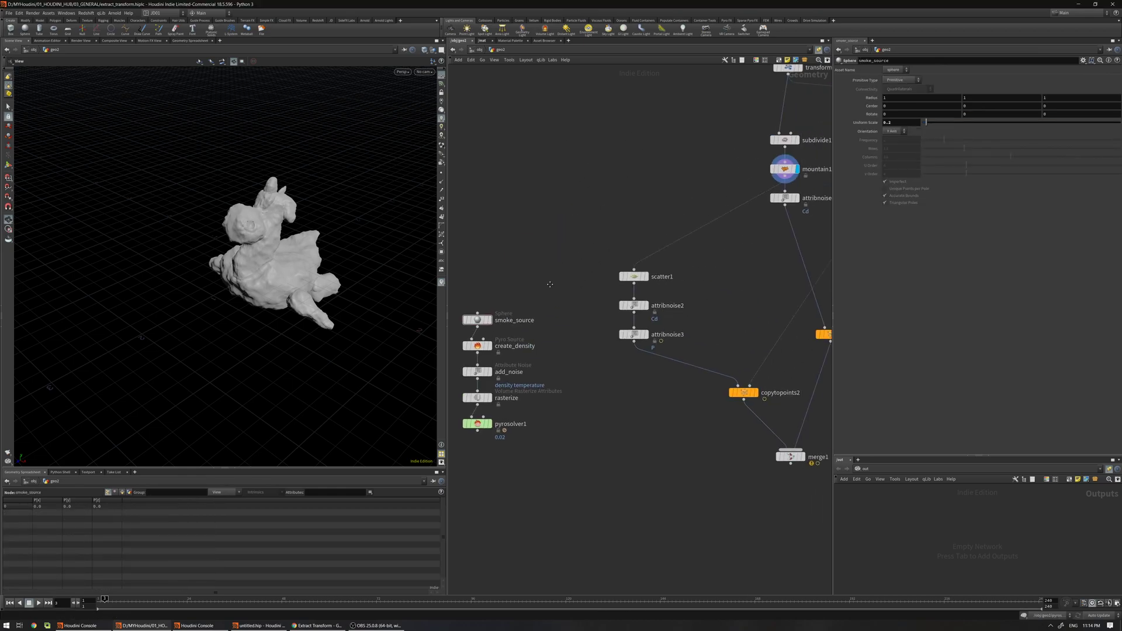
{"action": "middle_click_drag", "start_coordinate": [498, 306], "coordinate": [589, 270]}
Display the smoke_source sphere and move it in front of the toy's face.
{"action": "left_click", "coordinate": [574, 295]}
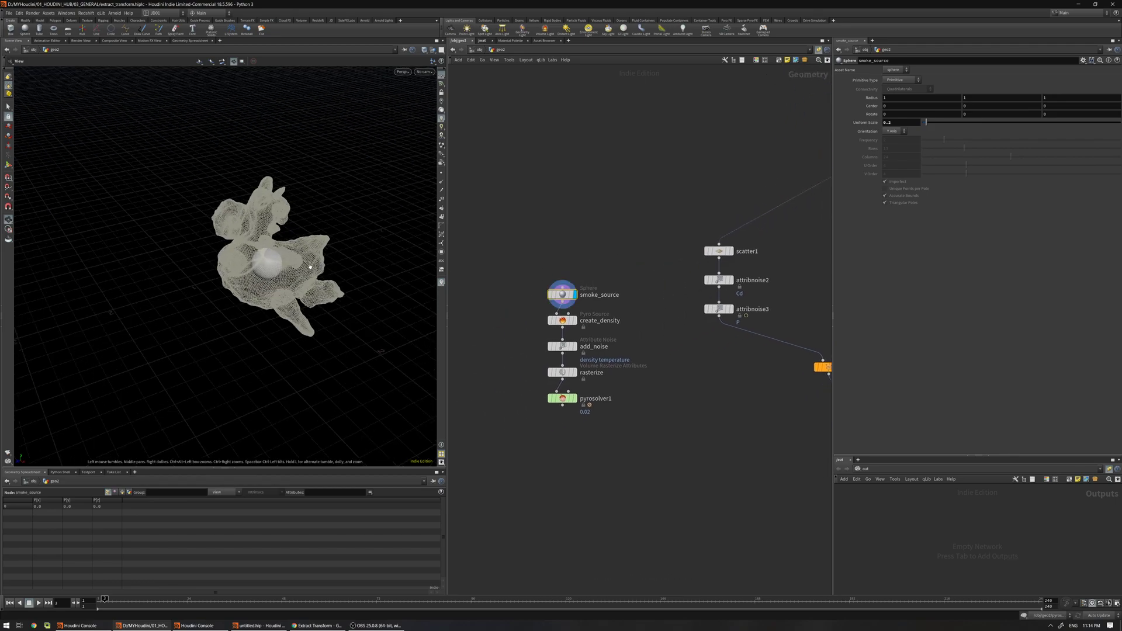
{"action": "key", "text": "Return"}
{"action": "key", "text": "space+2"}
{"action": "left_click_drag", "start_coordinate": [293, 251], "coordinate": [283, 376]}
{"action": "key", "text": "space+1"}
{"action": "left_click_drag", "start_coordinate": [190, 236], "coordinate": [336, 272]}
{"action": "middle_click_drag", "start_coordinate": [569, 236], "coordinate": [559, 176]}
{"action": "left_click_drag", "start_coordinate": [590, 179], "coordinate": [568, 234]}
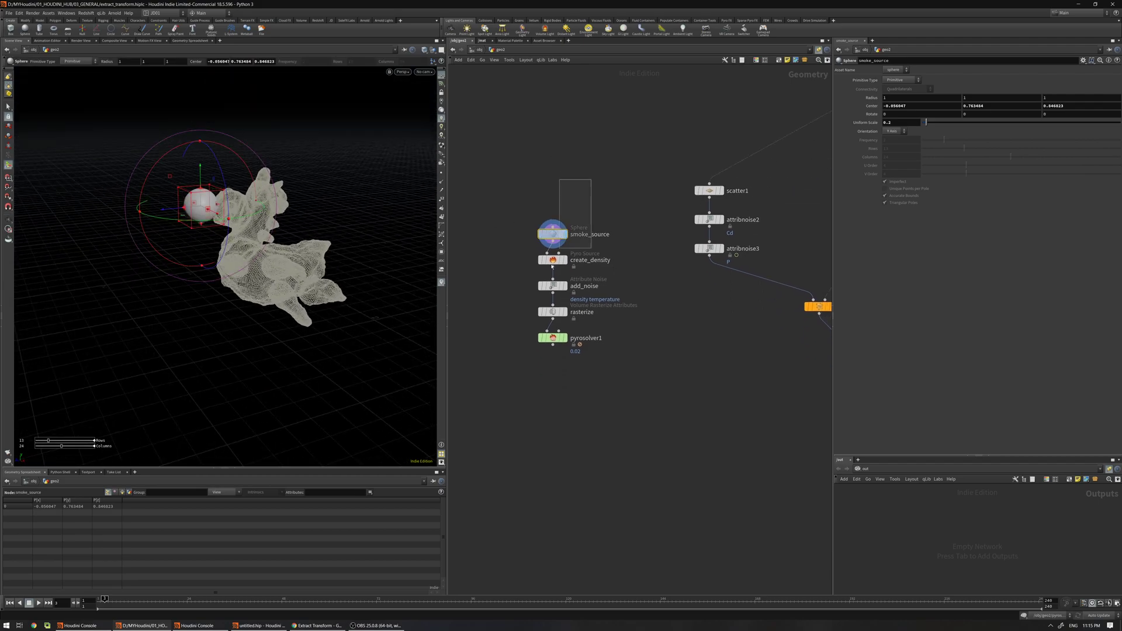
Set pyrosolver1's gravity direction to 0, 0, -1 and buoyancy scale to 4, and preview the smoke simulation from the first frame.
{"action": "left_click_drag", "start_coordinate": [511, 333], "coordinate": [640, 372]}
{"action": "left_click_drag", "start_coordinate": [629, 306], "coordinate": [631, 313]}
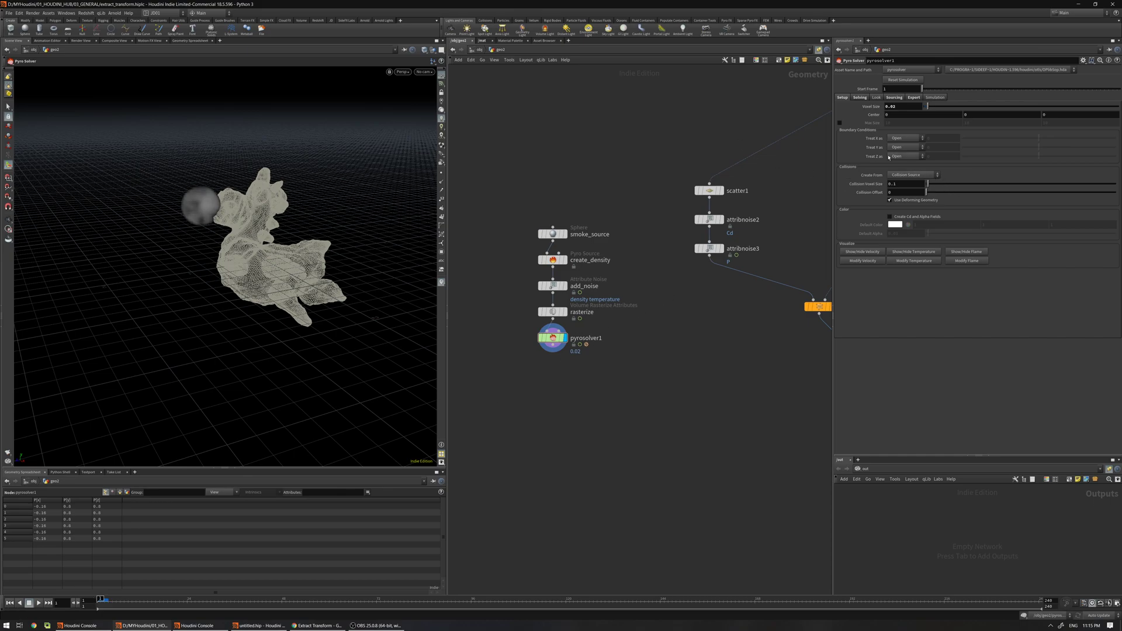
{"action": "left_click", "coordinate": [860, 98]}
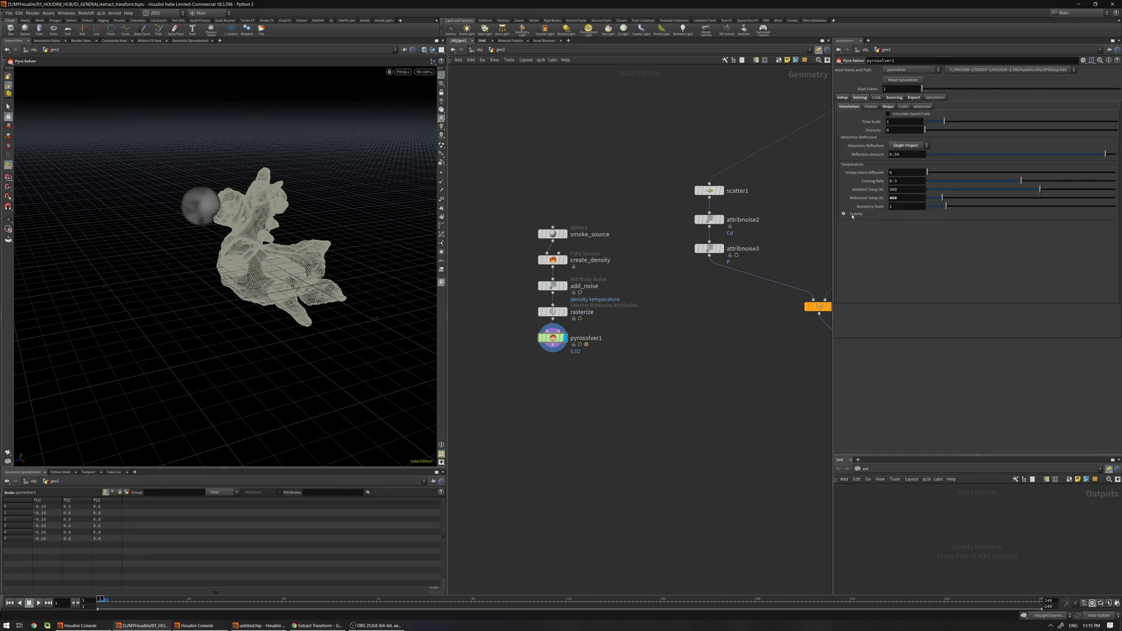
{"action": "left_click", "coordinate": [843, 213]}
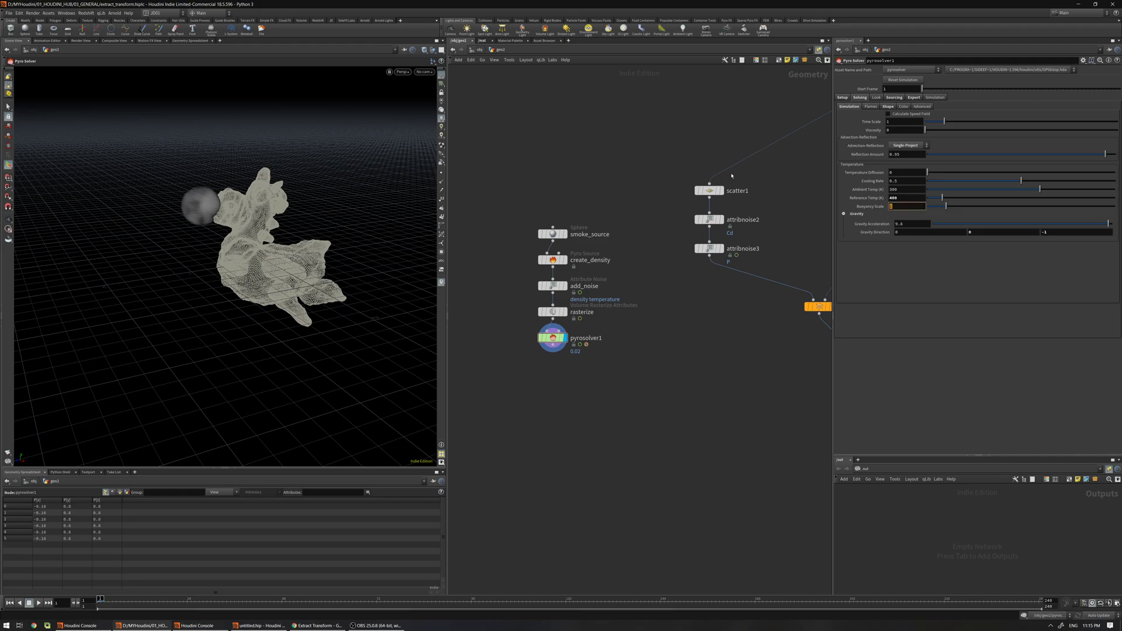
{"action": "right_click_drag", "start_coordinate": [391, 192], "coordinate": [123, 414], "text": "alt"}
{"action": "key", "text": "Up"}
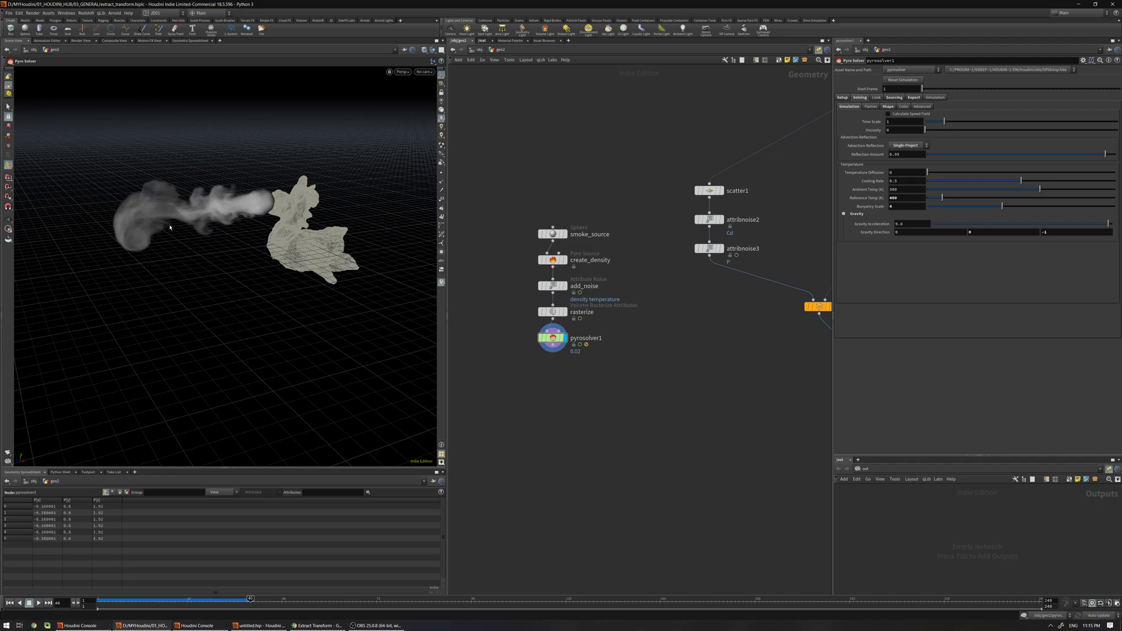
{"action": "key", "text": "ctrl+Up"}
Duplicate copytopoints2 and connect pyrosolver1 as its source and extracttransform1 as its target points.
{"action": "middle_click_drag", "start_coordinate": [669, 373], "coordinate": [602, 300]}
{"action": "scroll", "coordinate": [684, 291], "scroll_direction": "down", "scroll_amount": 2}
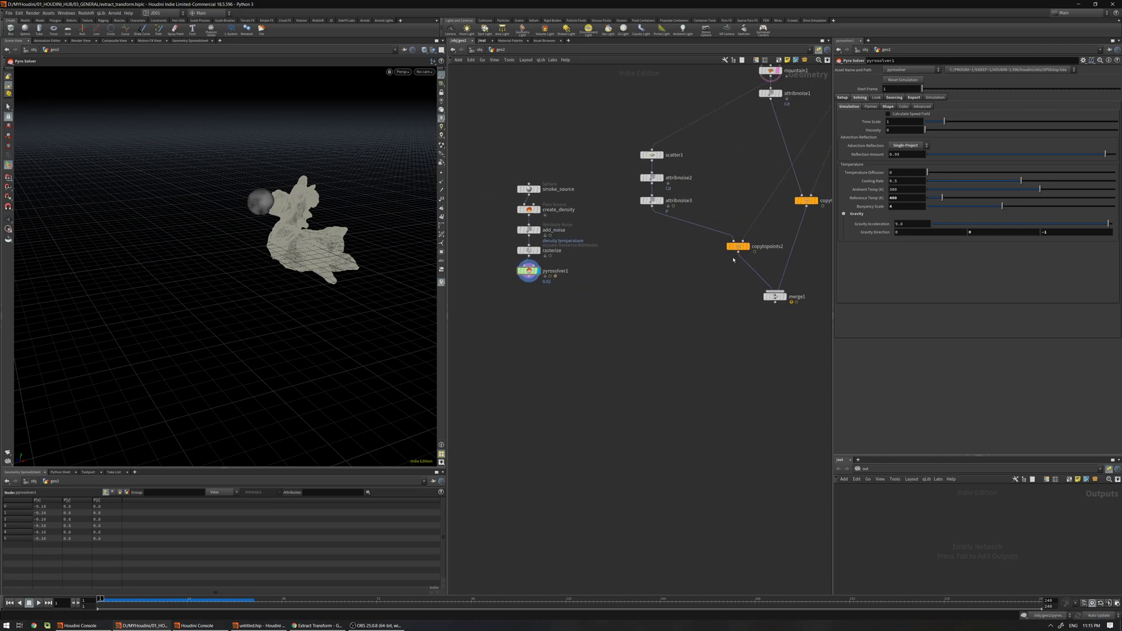
{"action": "left_click_drag", "start_coordinate": [738, 247], "coordinate": [628, 385], "text": "alt"}
{"action": "left_click_drag", "start_coordinate": [628, 341], "coordinate": [530, 283]}
{"action": "left_click_drag", "start_coordinate": [706, 277], "coordinate": [805, 169]}
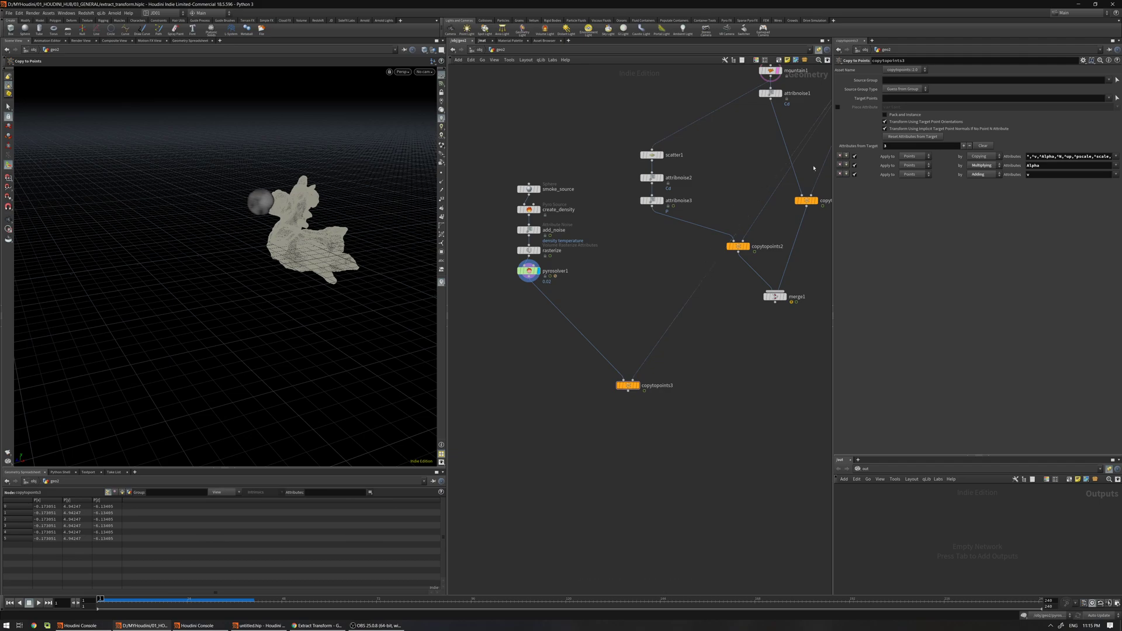
Tidy the copytopoints3 and merge1 nodes and combine their outputs in a new displayed Merge node.
{"action": "left_click_drag", "start_coordinate": [639, 383], "coordinate": [634, 315]}
{"action": "left_click_drag", "start_coordinate": [776, 297], "coordinate": [772, 363]}
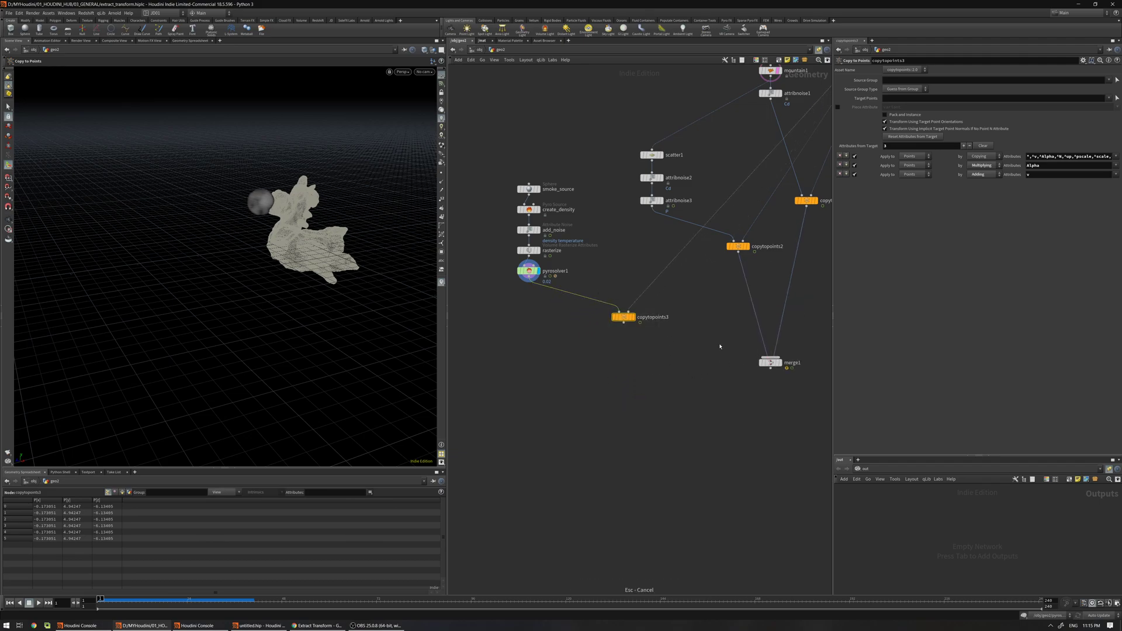
{"action": "left_click", "coordinate": [708, 445]}
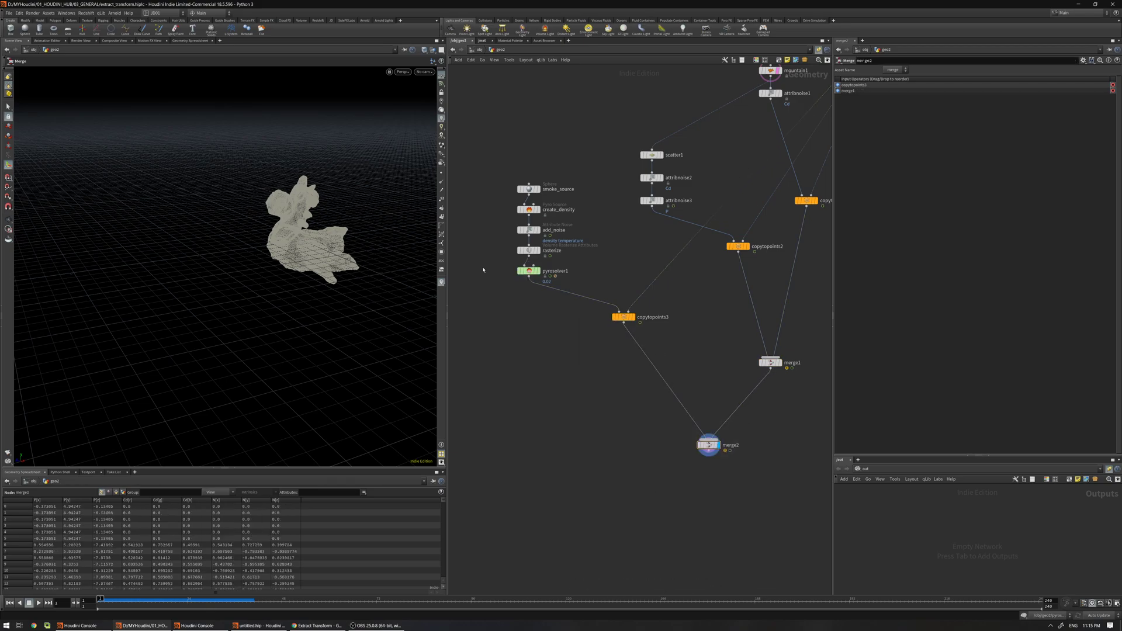
Set the viewport background colour scheme to Light.
{"action": "key", "text": "d"}
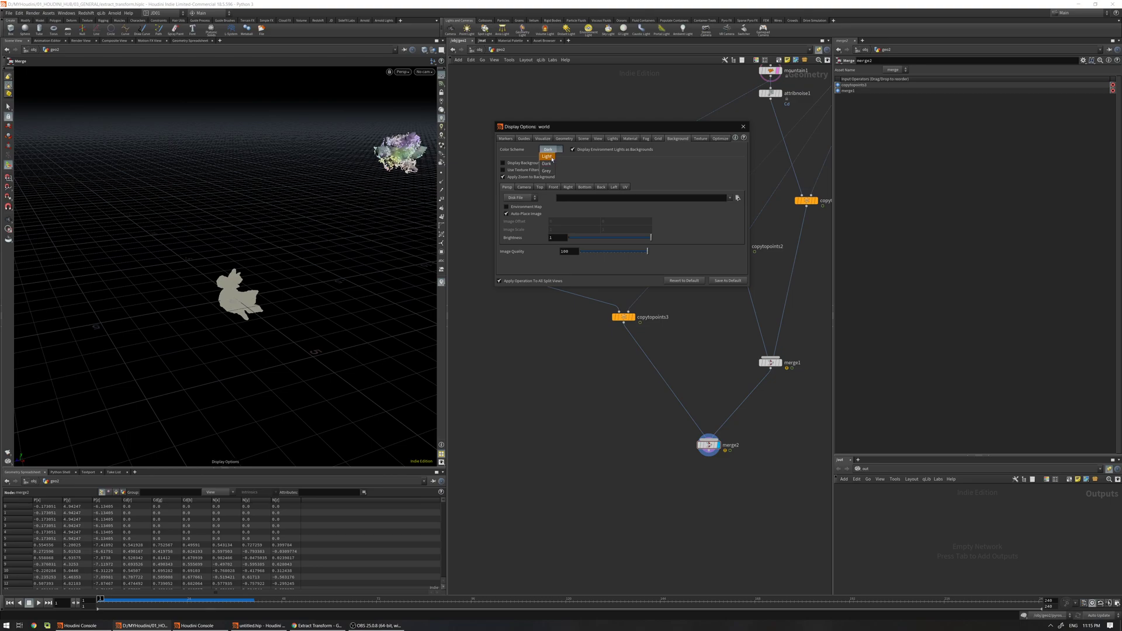
{"action": "left_click", "coordinate": [549, 157]}
{"action": "left_click", "coordinate": [743, 126]}
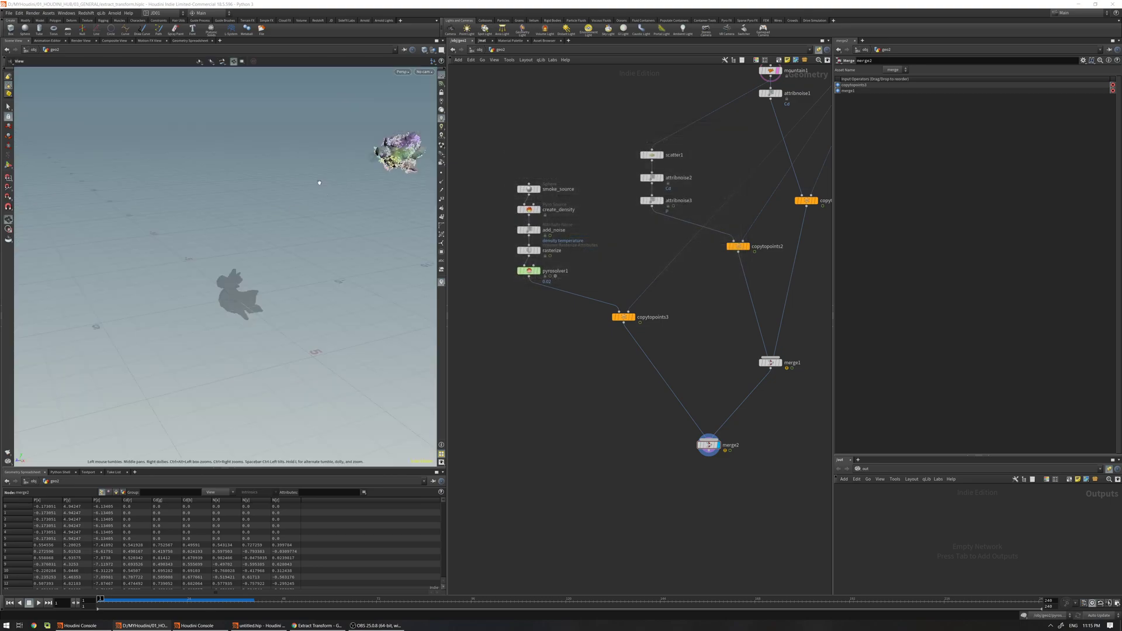
Scrub through the timeline and examine the smoke, points and toy moving together.
{"action": "middle_click_drag", "start_coordinate": [311, 187], "coordinate": [271, 220]}
{"action": "right_click_drag", "start_coordinate": [271, 220], "coordinate": [245, 257]}
{"action": "left_click_drag", "start_coordinate": [245, 258], "coordinate": [205, 246]}
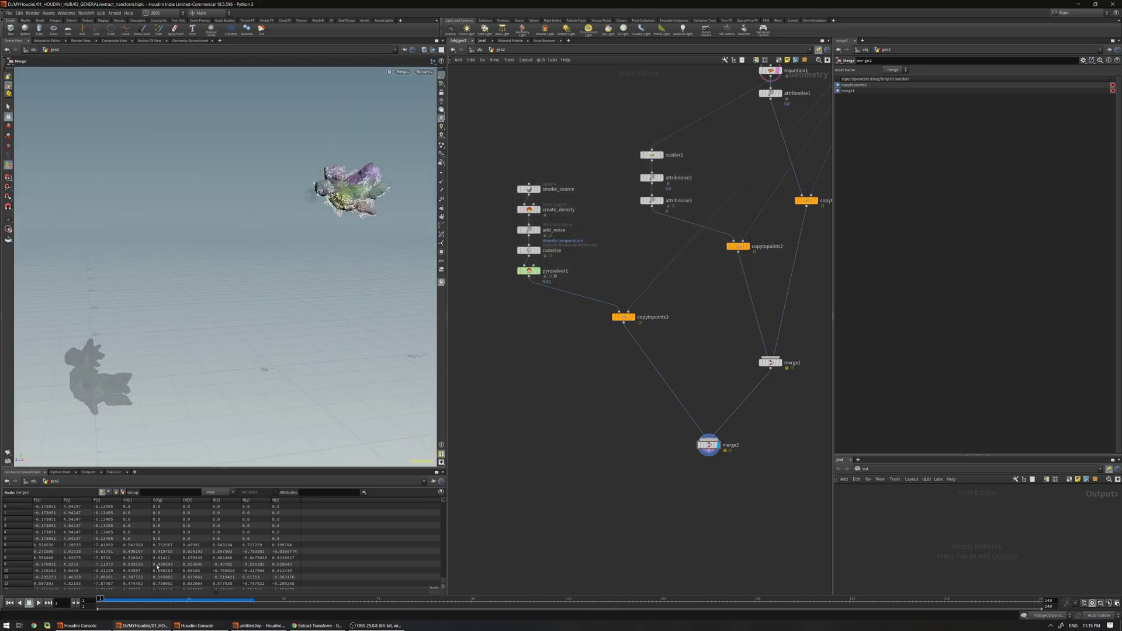
{"action": "left_click_drag", "start_coordinate": [116, 599], "coordinate": [249, 592]}
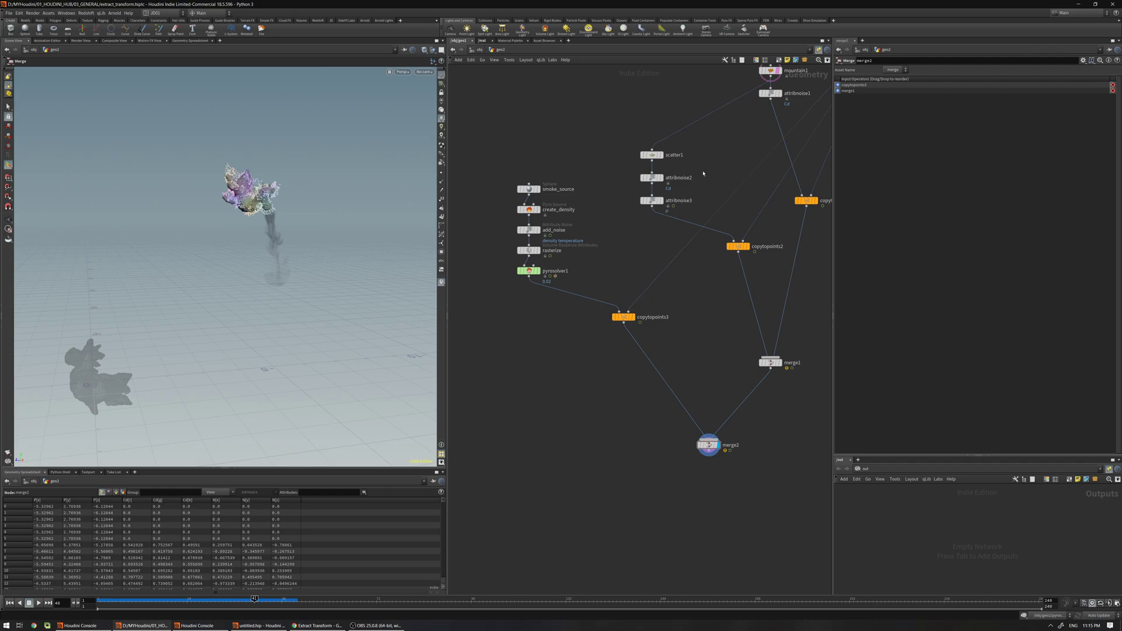
{"action": "key", "text": "Escape"}
{"action": "middle_click_drag", "start_coordinate": [699, 183], "coordinate": [609, 313]}
{"action": "middle_click_drag", "start_coordinate": [647, 183], "coordinate": [561, 278]}
{"action": "middle_click_drag", "start_coordinate": [743, 119], "coordinate": [697, 162]}
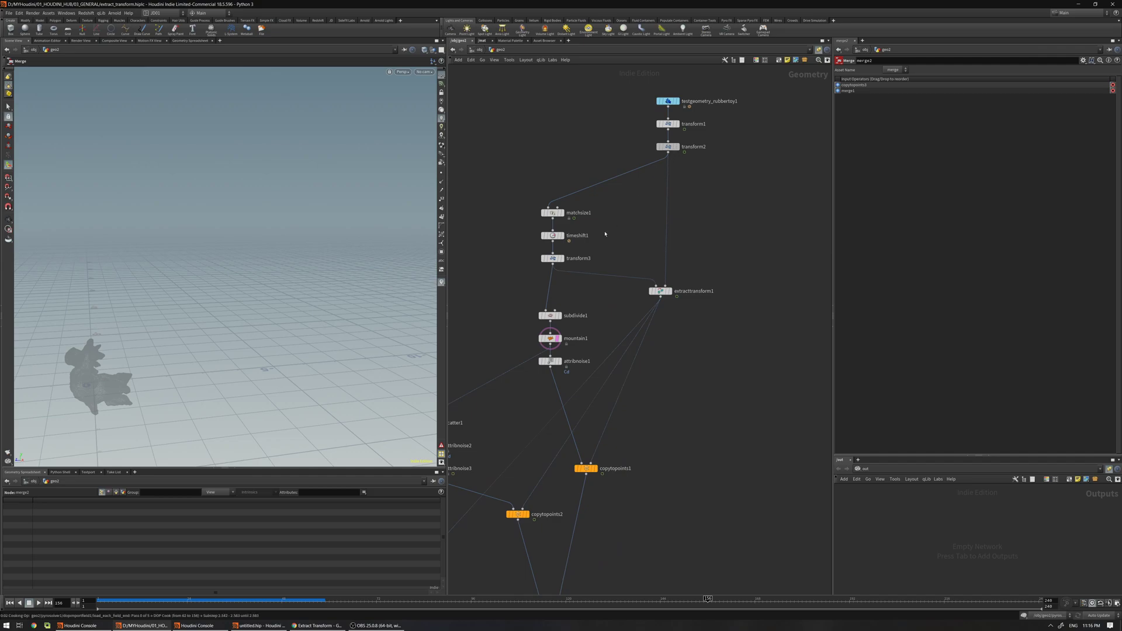
{"action": "left_click", "coordinate": [277, 600]}
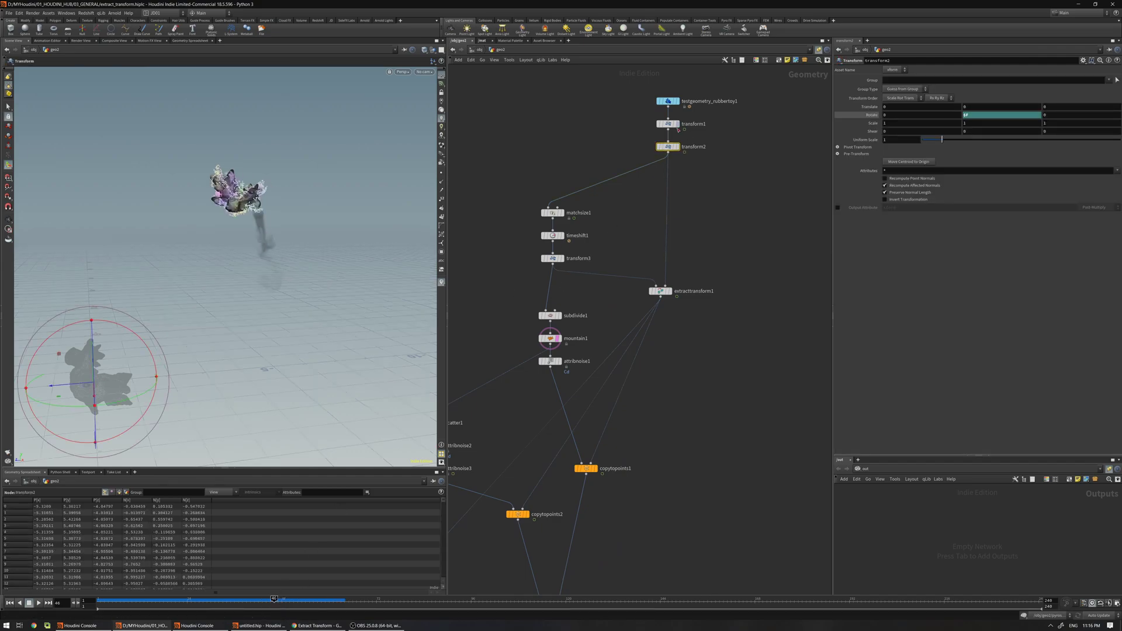
Overlay transform2 as a template in place of mountain1 and compare the original toy with the transferred geometry.
{"action": "left_click", "coordinate": [675, 147]}
{"action": "mouse_move", "coordinate": [219, 212]}
{"action": "left_mouse_down", "text": "alt"}
{"action": "mouse_move", "coordinate": [244, 213]}
{"action": "mouse_move", "coordinate": [241, 229]}
{"action": "mouse_move", "coordinate": [233, 207]}
{"action": "left_mouse_up", "text": "alt"}
{"action": "scroll", "coordinate": [239, 215], "scroll_direction": "up", "scroll_amount": 6}
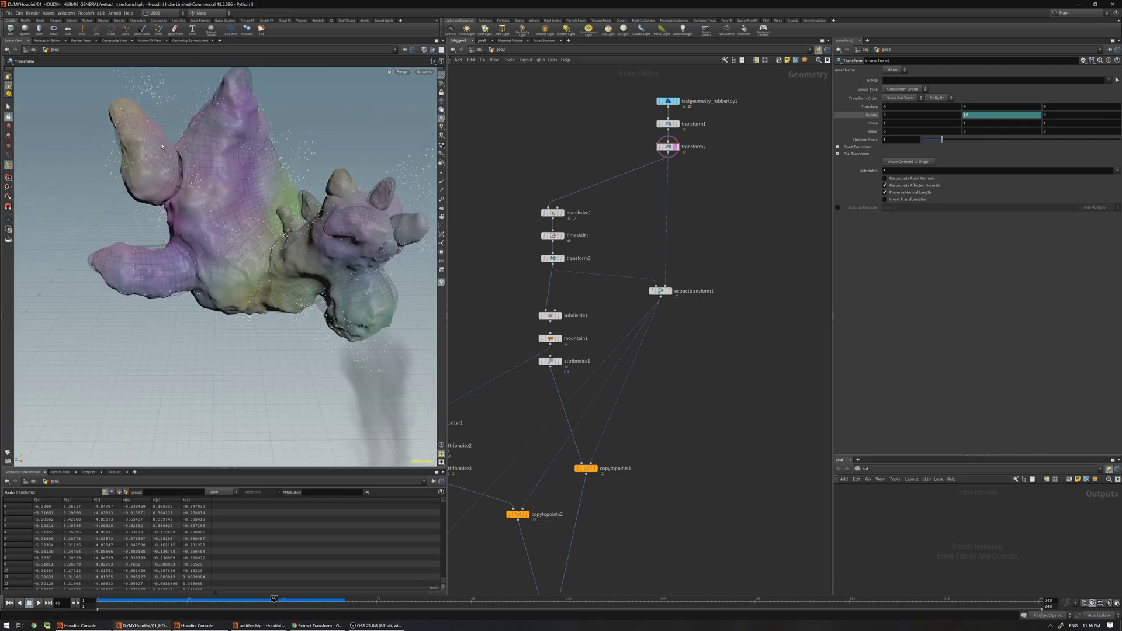
{"action": "scroll", "coordinate": [331, 237], "scroll_direction": "down", "scroll_amount": 5}
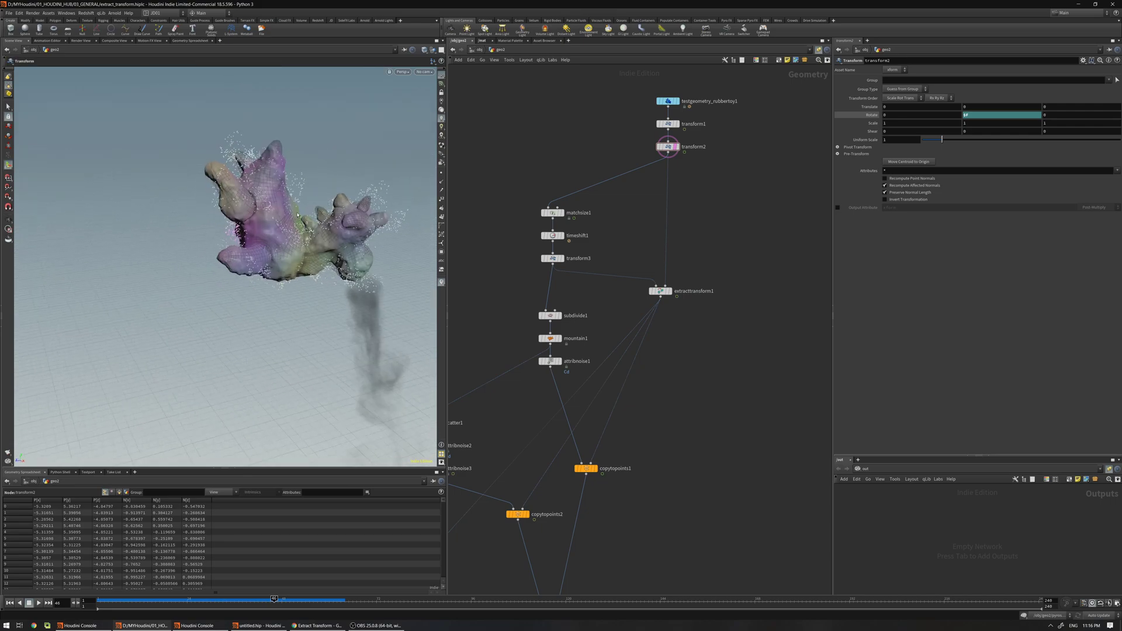
{"action": "right_click_drag", "start_coordinate": [303, 188], "coordinate": [281, 189], "text": "alt"}
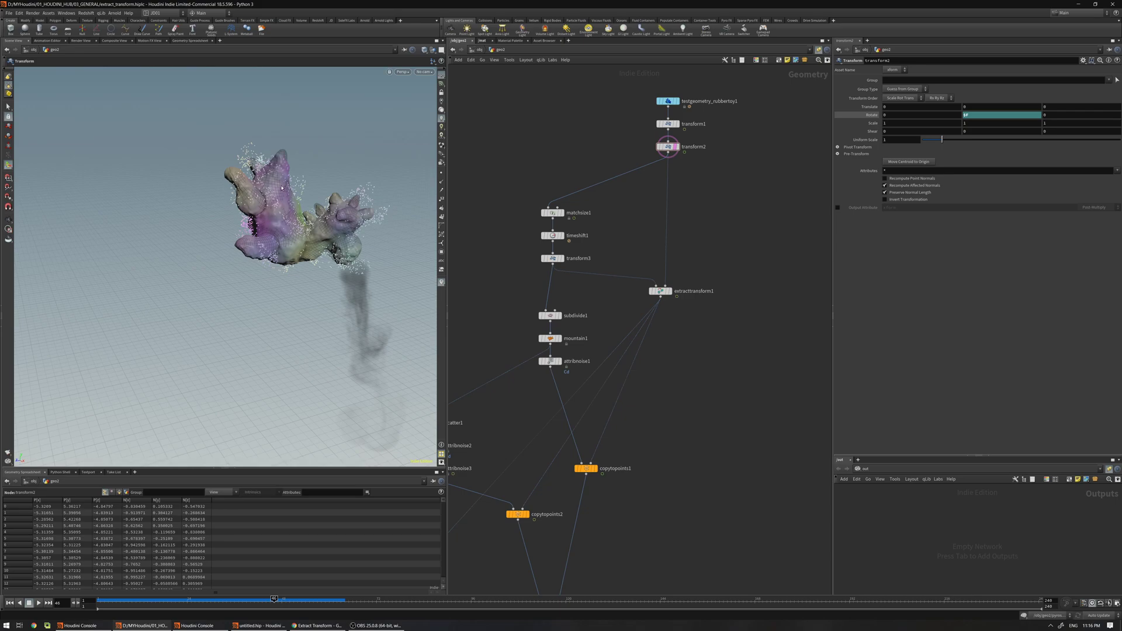
{"action": "scroll", "coordinate": [301, 234], "scroll_direction": "down", "scroll_amount": 2}
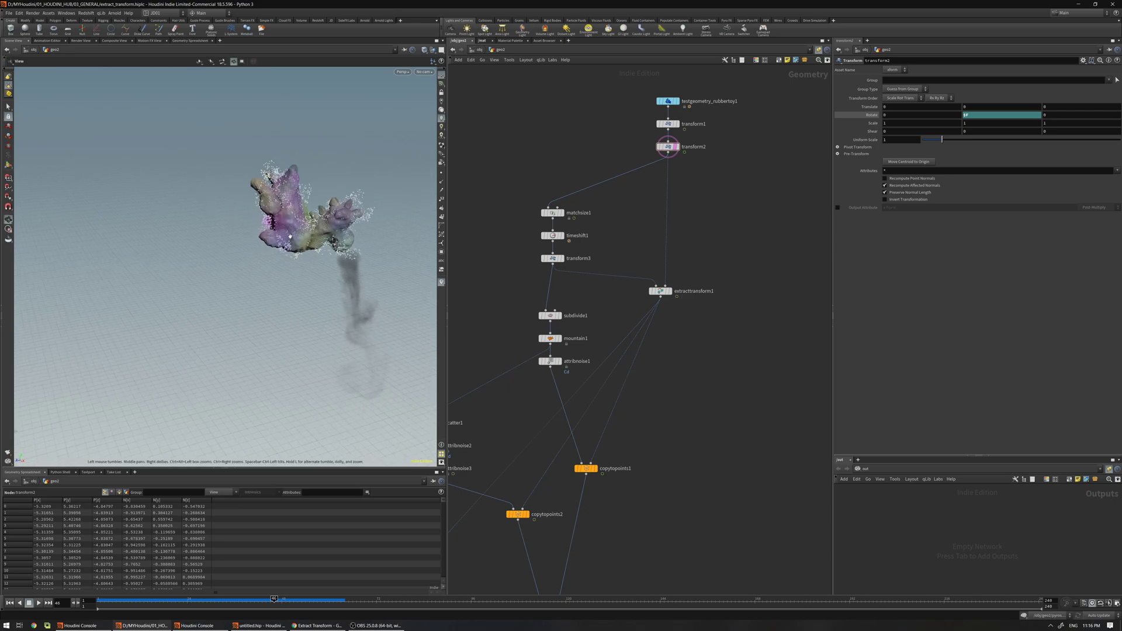
{"action": "scroll", "coordinate": [509, 296], "scroll_direction": "down", "scroll_amount": 4}
Move the timeline to frame 34 and examine the combined result from farther away.
{"action": "middle_click_drag", "start_coordinate": [520, 237], "coordinate": [588, 169]}
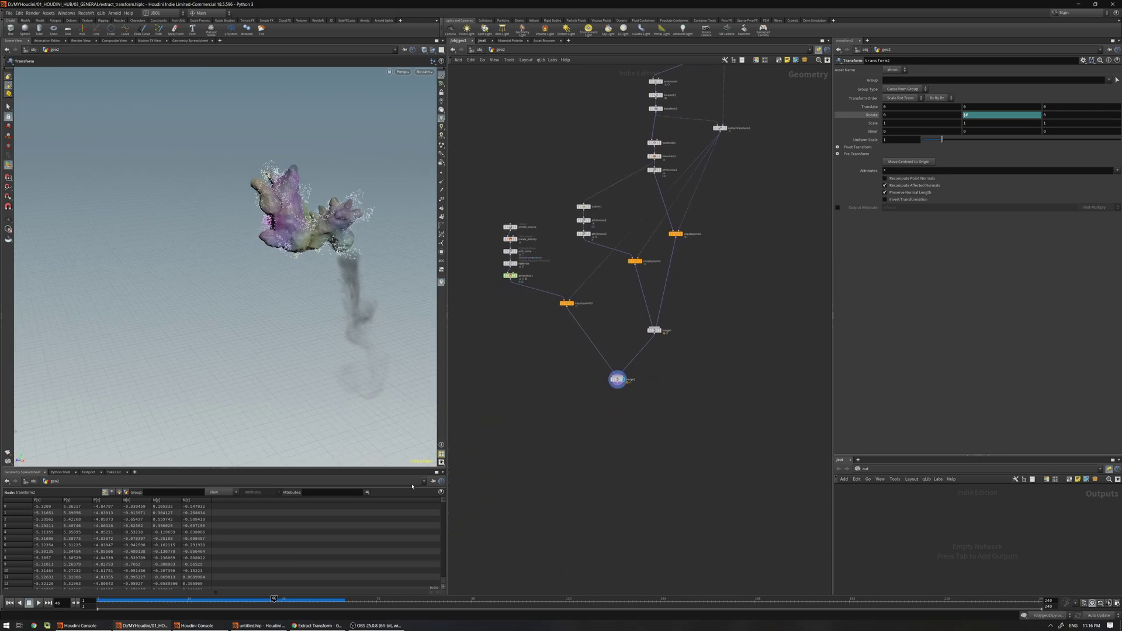
{"action": "mouse_move", "coordinate": [236, 604]}
{"action": "left_mouse_down"}
{"action": "mouse_move", "coordinate": [160, 603]}
{"action": "mouse_move", "coordinate": [227, 604]}
{"action": "left_mouse_up"}
{"action": "right_click_drag", "start_coordinate": [354, 246], "coordinate": [309, 266], "text": "alt"}
{"action": "middle_click_drag", "start_coordinate": [309, 266], "coordinate": [230, 256], "text": "alt"}
{"action": "right_click_drag", "start_coordinate": [230, 255], "coordinate": [205, 266], "text": "alt"}
{"action": "middle_click_drag", "start_coordinate": [772, 86], "coordinate": [678, 230]}
{"action": "right_click_drag", "start_coordinate": [663, 174], "coordinate": [696, 177]}
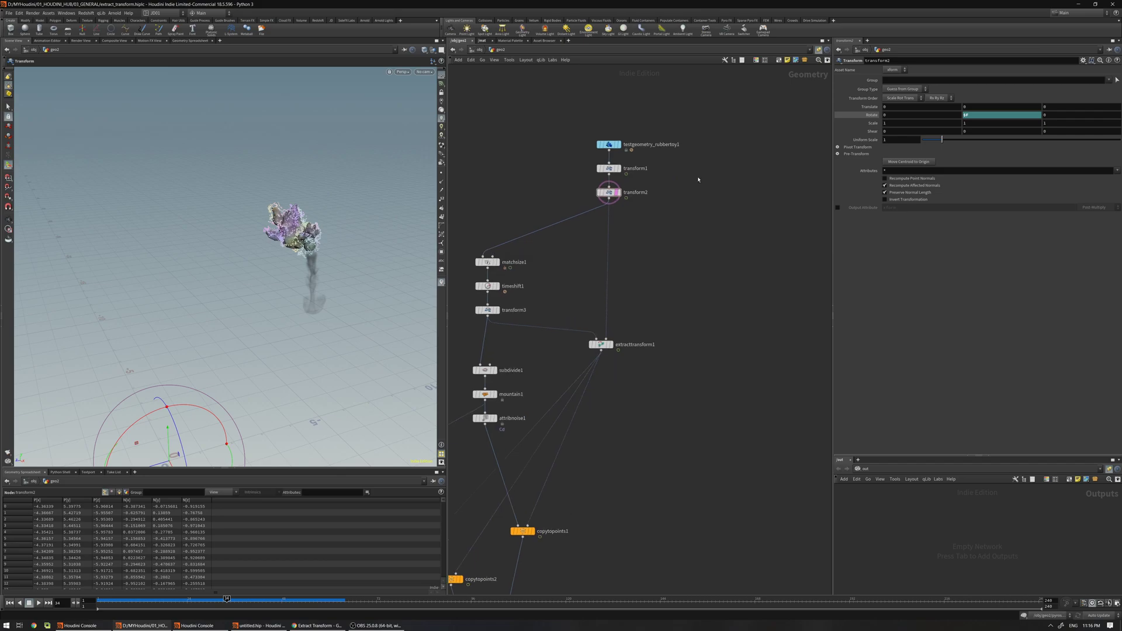
Duplicate matchsize1 as a separate branch from transform2, display the copy and frame its centred toy.
{"action": "middle_click_drag", "start_coordinate": [616, 256], "coordinate": [658, 208]}
{"action": "left_click_drag", "start_coordinate": [530, 215], "coordinate": [719, 223], "text": "alt"}
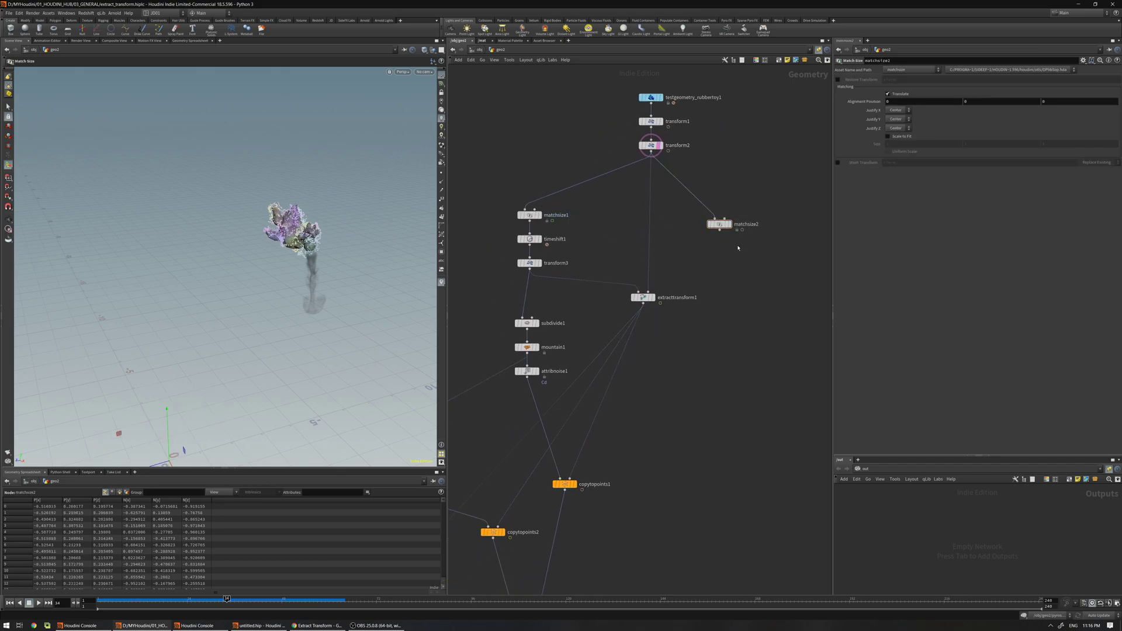
{"action": "left_click", "coordinate": [728, 224]}
{"action": "left_click_drag", "start_coordinate": [715, 218], "coordinate": [731, 217]}
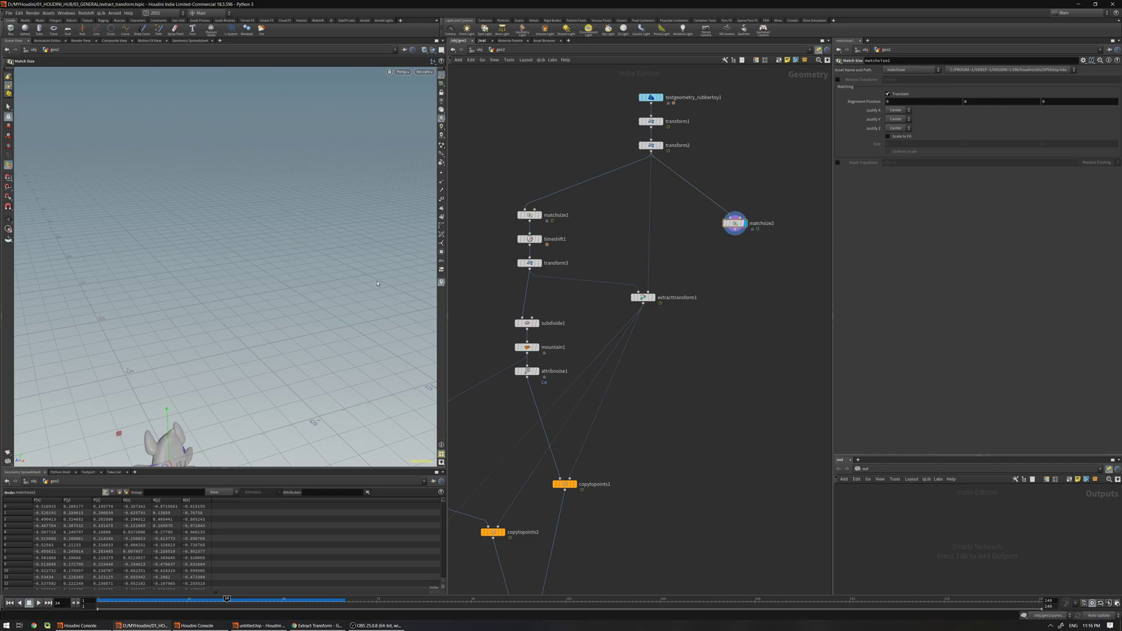
{"action": "key", "text": "space+g"}
{"action": "right_click_drag", "start_coordinate": [292, 249], "coordinate": [435, 239], "text": "alt"}
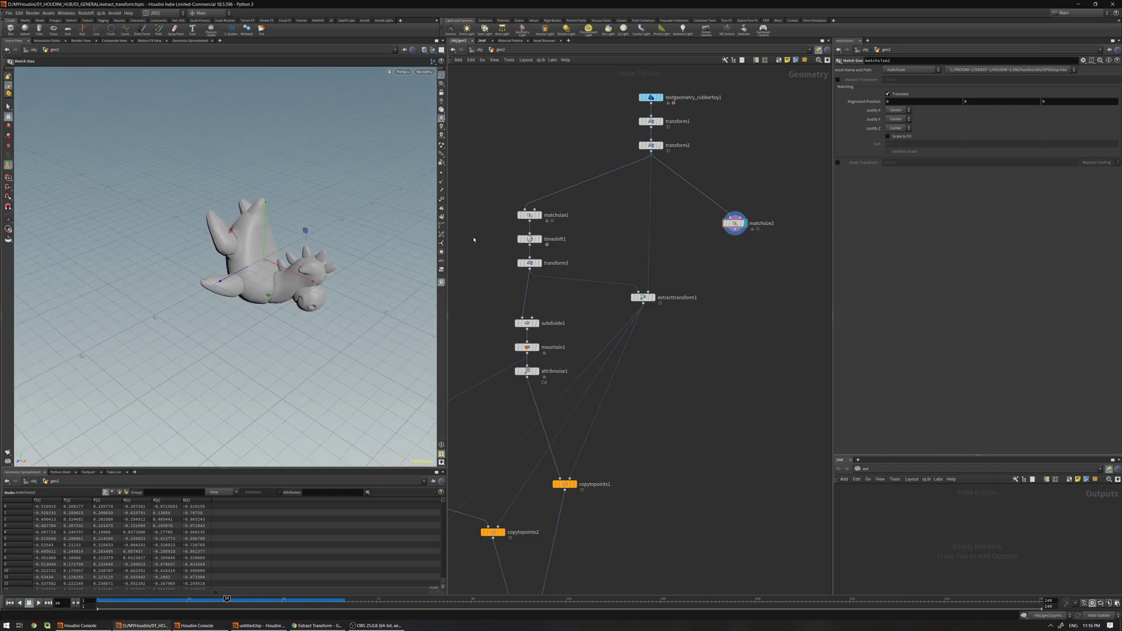
Inspect the extracttransform1 and timeshift1 nodes, and examine matchsize2's centred toy at frame 1.
{"action": "left_click_drag", "start_coordinate": [681, 271], "coordinate": [637, 311]}
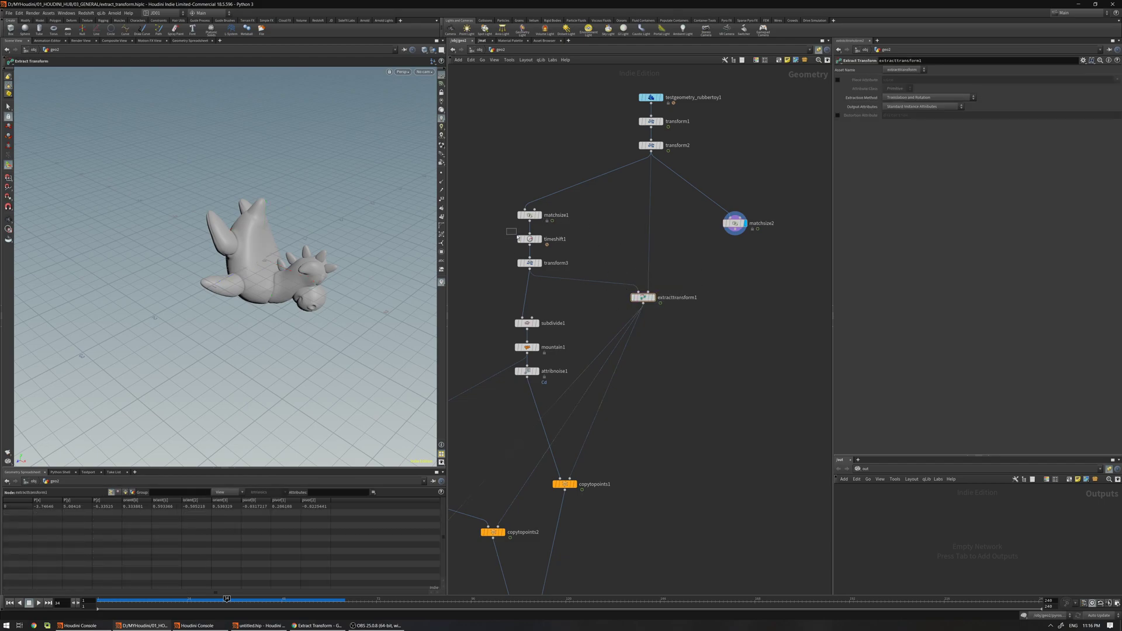
{"action": "left_click_drag", "start_coordinate": [556, 249], "coordinate": [555, 249]}
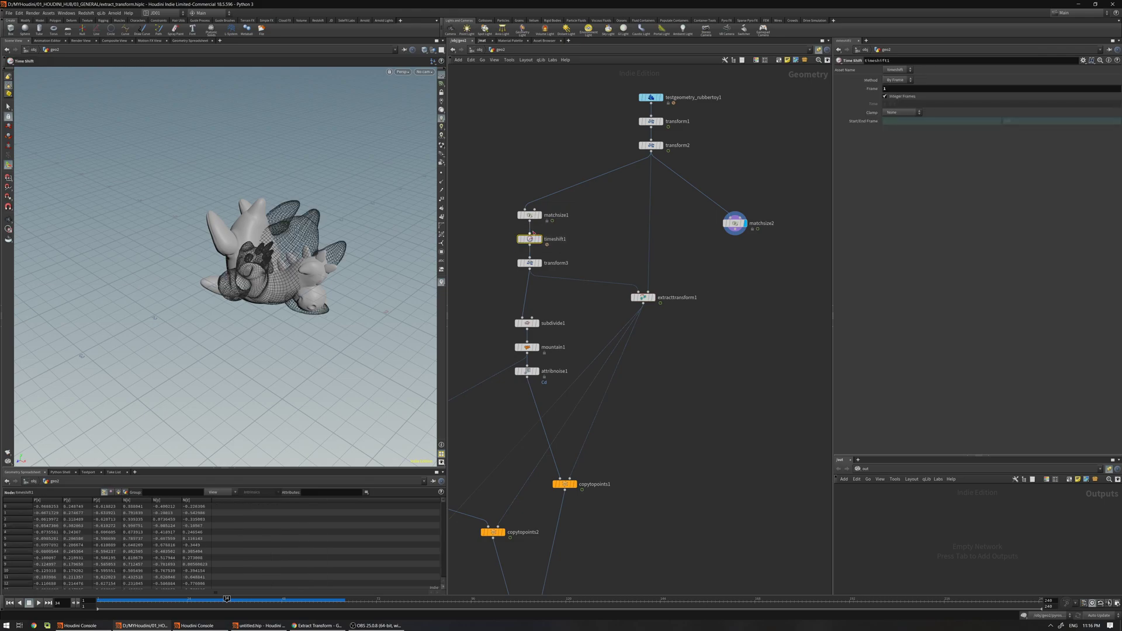
{"action": "mouse_move", "coordinate": [704, 250]}
{"action": "left_mouse_down"}
{"action": "mouse_move", "coordinate": [763, 199]}
{"action": "mouse_move", "coordinate": [750, 227]}
{"action": "left_mouse_up"}
{"action": "left_click_drag", "start_coordinate": [358, 274], "coordinate": [286, 243], "text": "alt"}
{"action": "key", "text": "Return"}
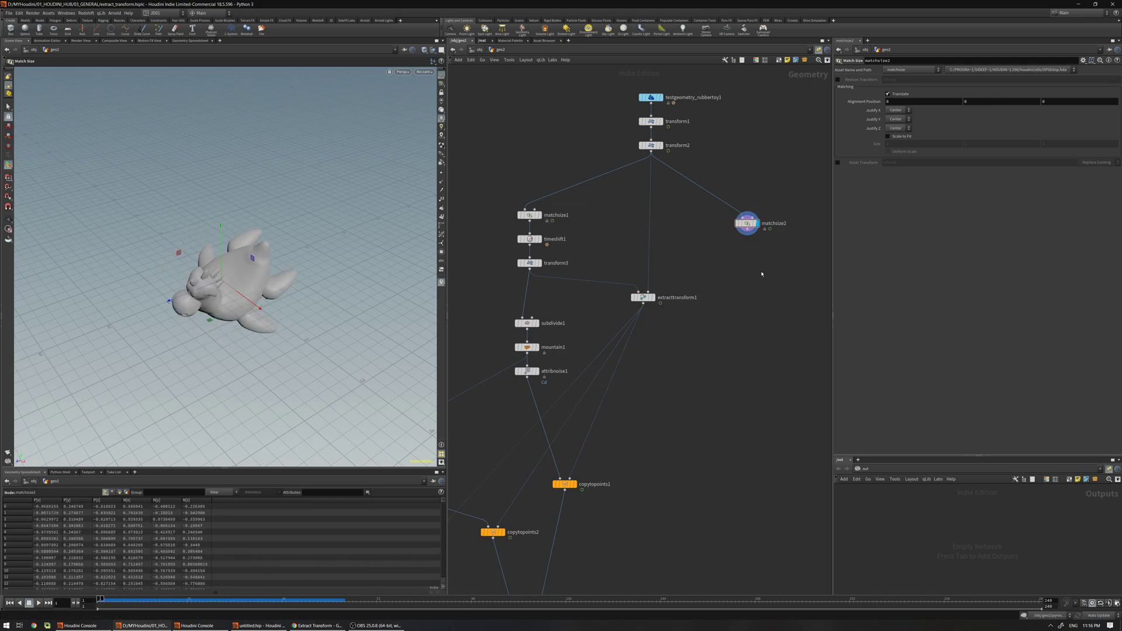
{"action": "left_click_drag", "start_coordinate": [748, 223], "coordinate": [763, 224]}
{"action": "middle_click_drag", "start_coordinate": [743, 254], "coordinate": [694, 244]}
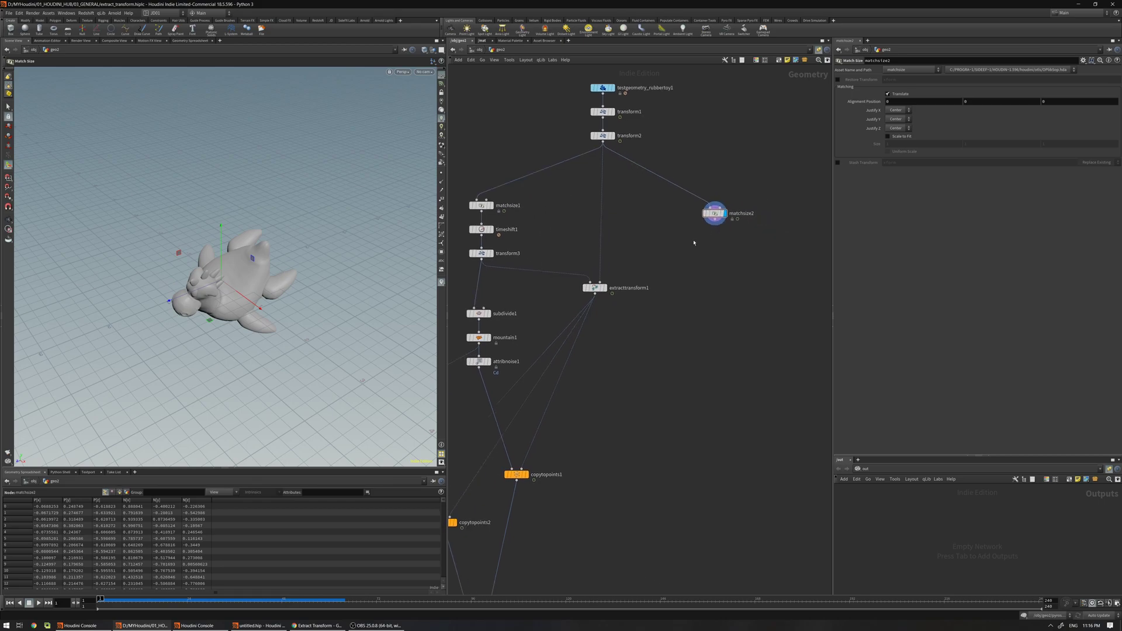
{"action": "key", "text": "space"}
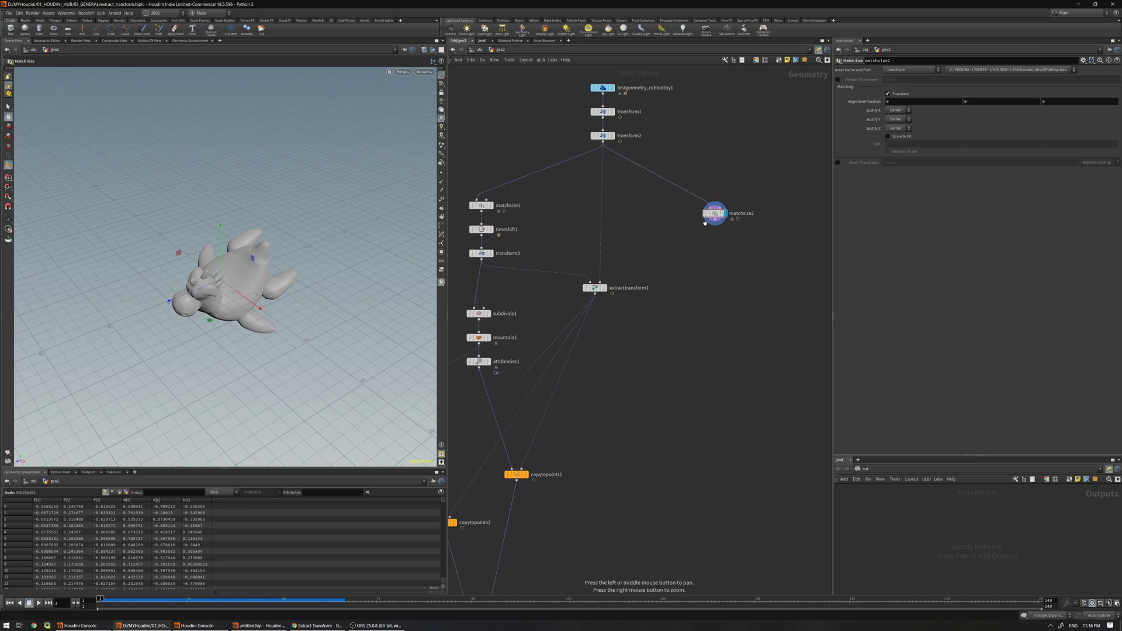
{"action": "key", "text": "space"}
{"action": "scroll", "coordinate": [232, 264], "scroll_direction": "up", "scroll_amount": 3}
{"action": "middle_click_drag", "start_coordinate": [232, 265], "coordinate": [259, 228]}
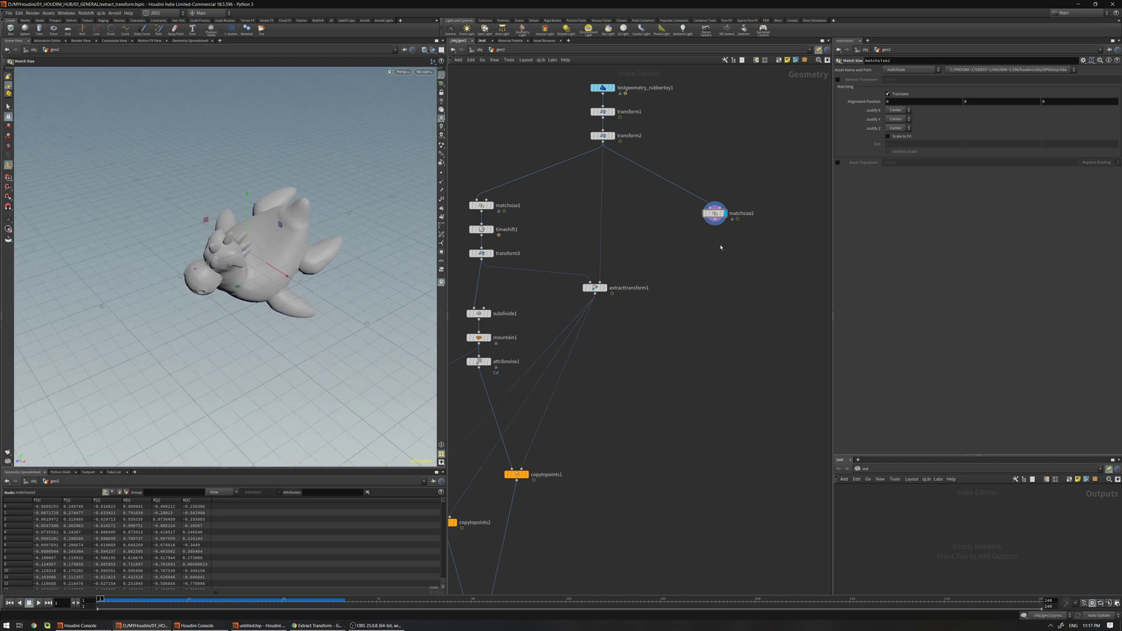
Add a Transform node below matchsize2, wire it to matchsize2's output and display it.
{"action": "key", "text": "Tab"}
{"action": "type", "text": "tr"}
{"action": "left_click", "coordinate": [790, 256]}
{"action": "left_click", "coordinate": [706, 253]}
{"action": "left_click_drag", "start_coordinate": [714, 220], "coordinate": [707, 247]}
{"action": "left_click", "coordinate": [716, 253]}
Set transform4's Z rotation to the expression $F*3.
{"action": "mouse_move", "coordinate": [1047, 115]}
{"action": "middle_mouse_down"}
{"action": "mouse_move", "coordinate": [1070, 116]}
{"action": "mouse_move", "coordinate": [1047, 117]}
{"action": "middle_mouse_up"}
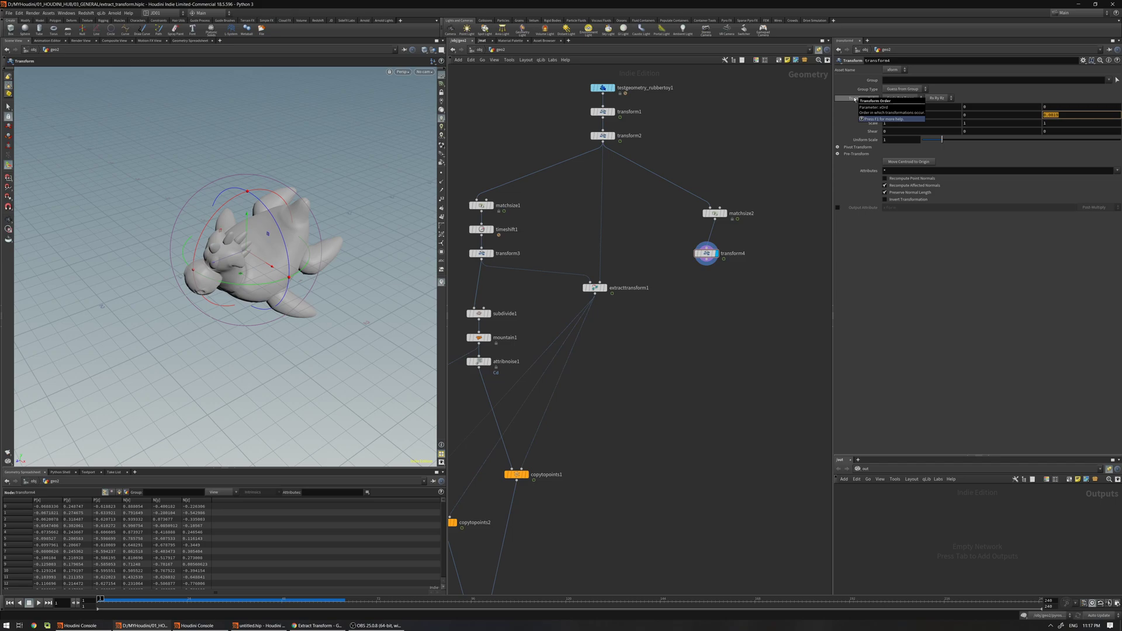
{"action": "type", "text": "$"}
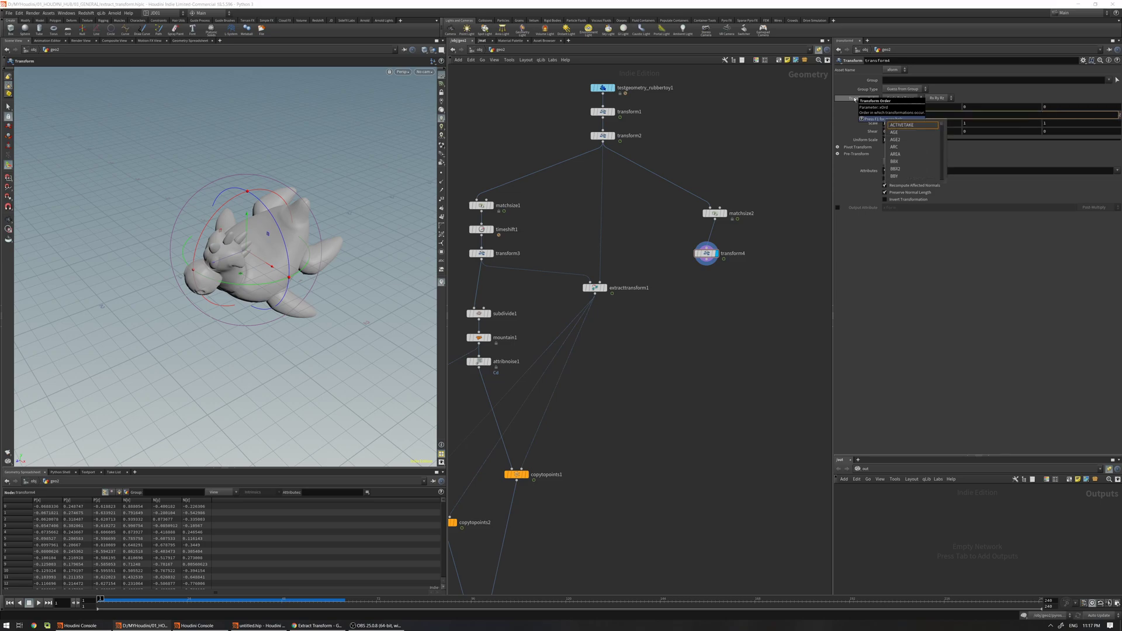
{"action": "type", "text": "F*3"}
{"action": "key", "text": "Return"}
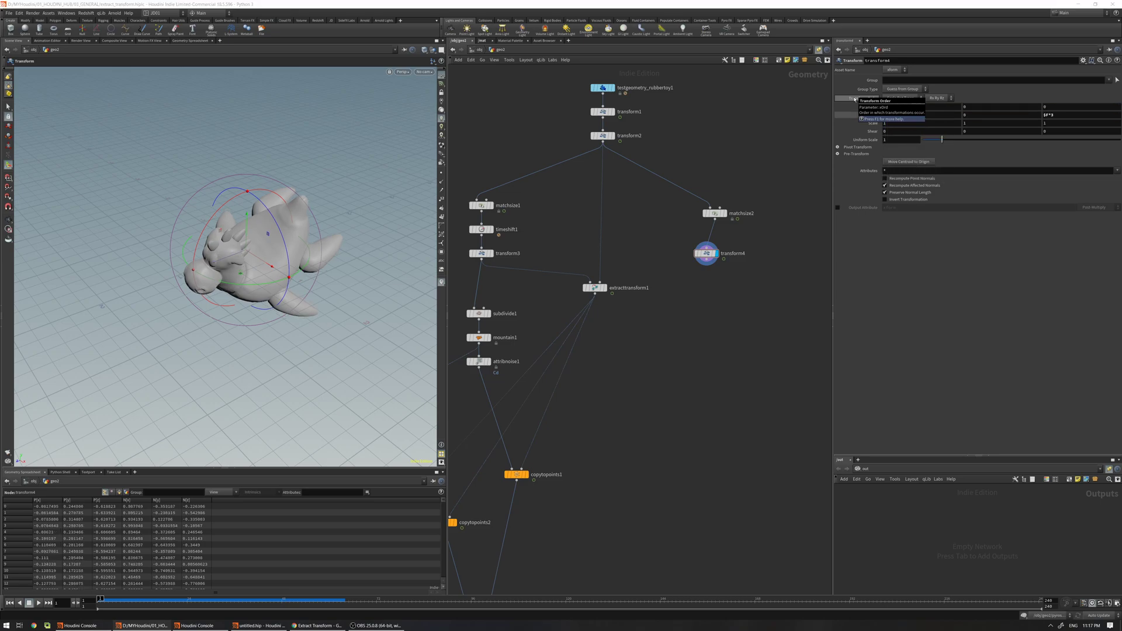
Align transform4 under matchsize2 and scrub the timeline to examine the added rotation from farther away.
{"action": "left_click_drag", "start_coordinate": [103, 602], "coordinate": [266, 491]}
{"action": "left_click_drag", "start_coordinate": [707, 254], "coordinate": [715, 247]}
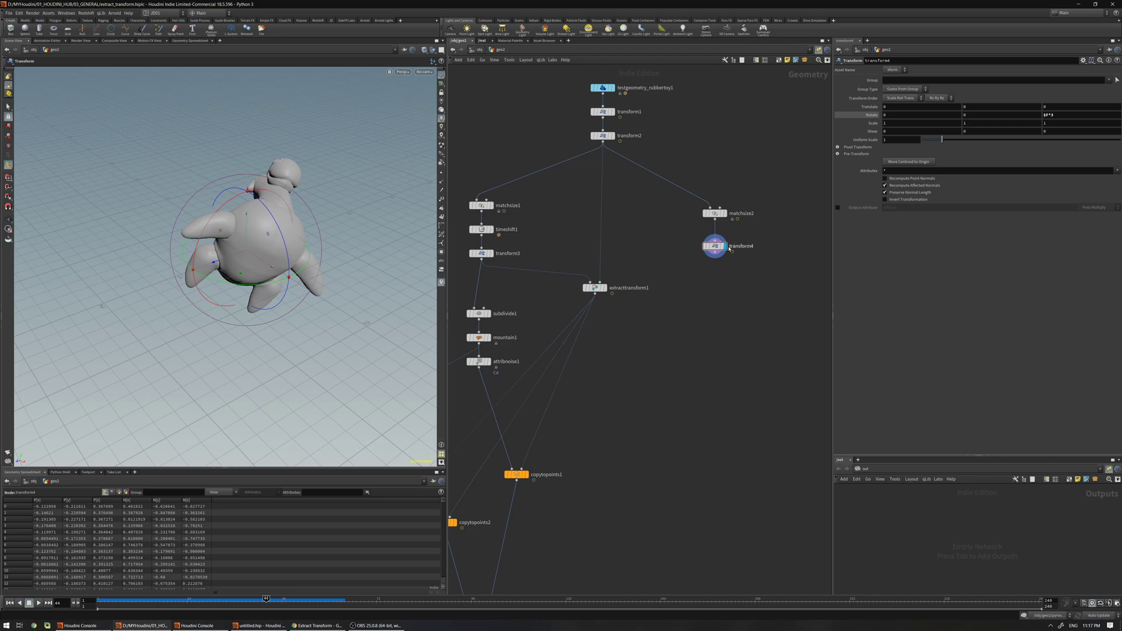
{"action": "right_click_drag", "start_coordinate": [400, 186], "coordinate": [234, 250], "text": "alt"}
{"action": "left_click_drag", "start_coordinate": [234, 250], "coordinate": [380, 255], "text": "alt"}
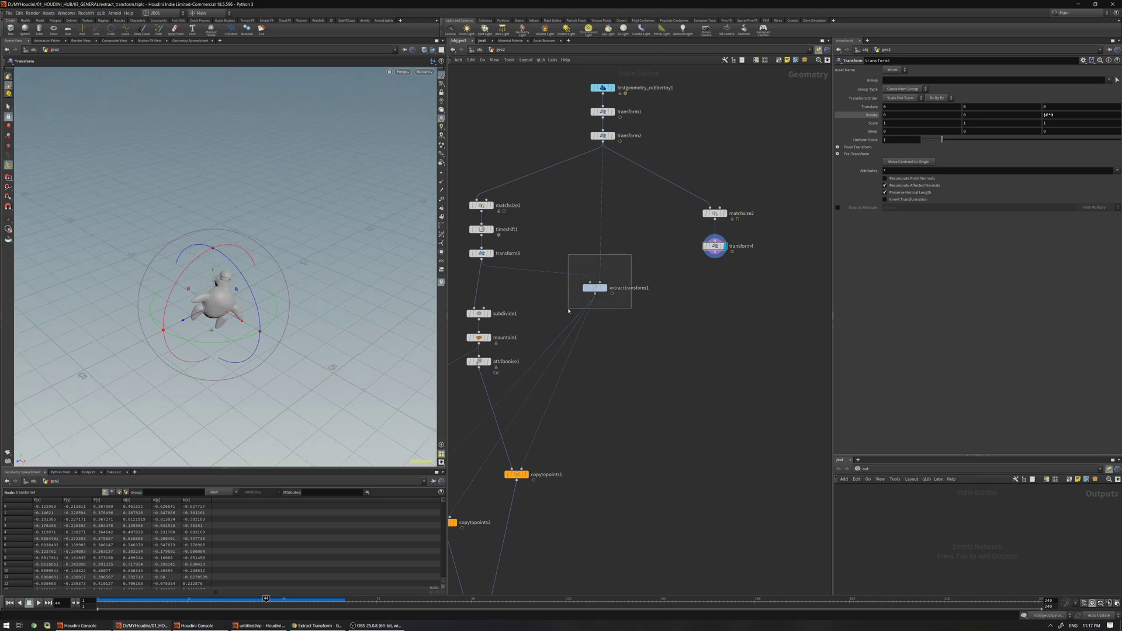
{"action": "left_click_drag", "start_coordinate": [571, 311], "coordinate": [682, 243]}
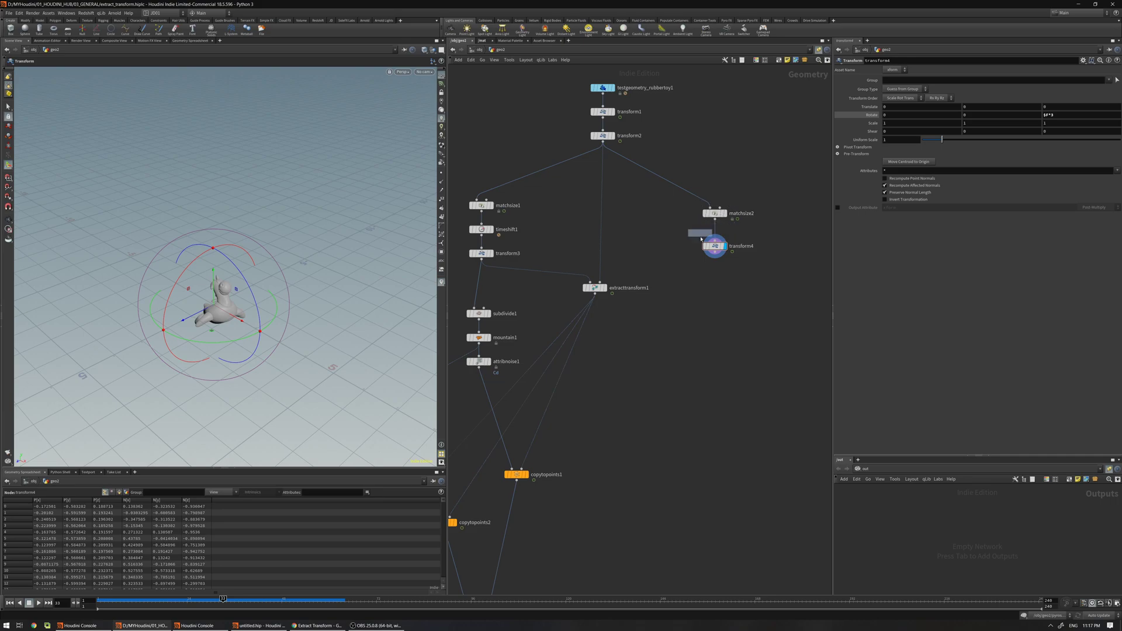
Duplicate matchsize2, connect the copy to transform4's output and display it.
{"action": "left_click", "coordinate": [710, 299]}
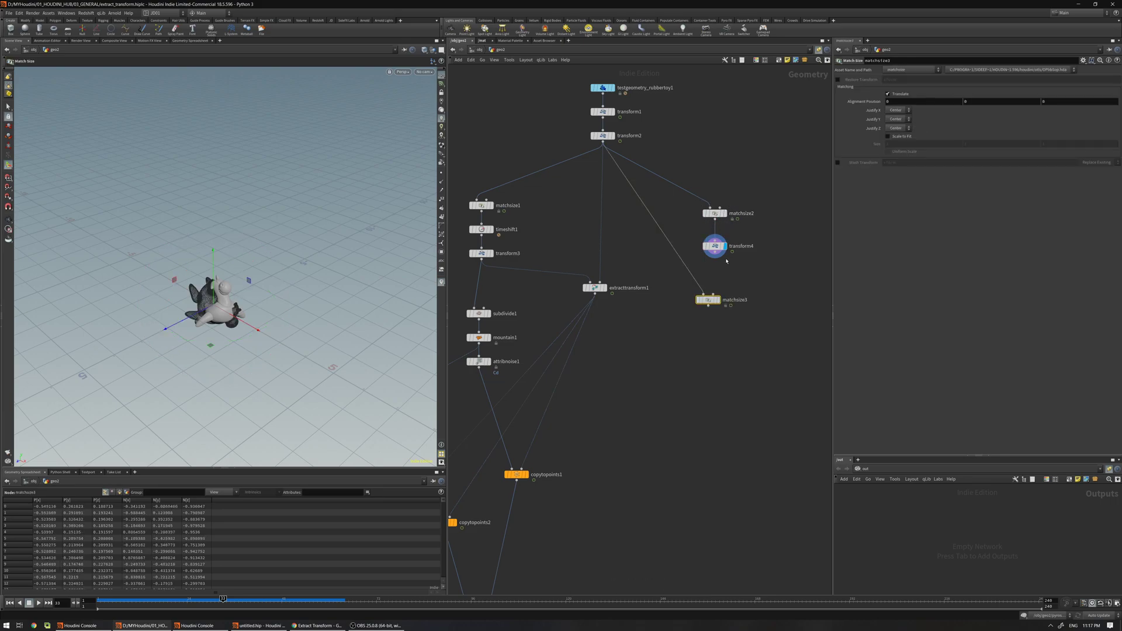
{"action": "left_click_drag", "start_coordinate": [716, 251], "coordinate": [715, 294]}
{"action": "left_click", "coordinate": [718, 300]}
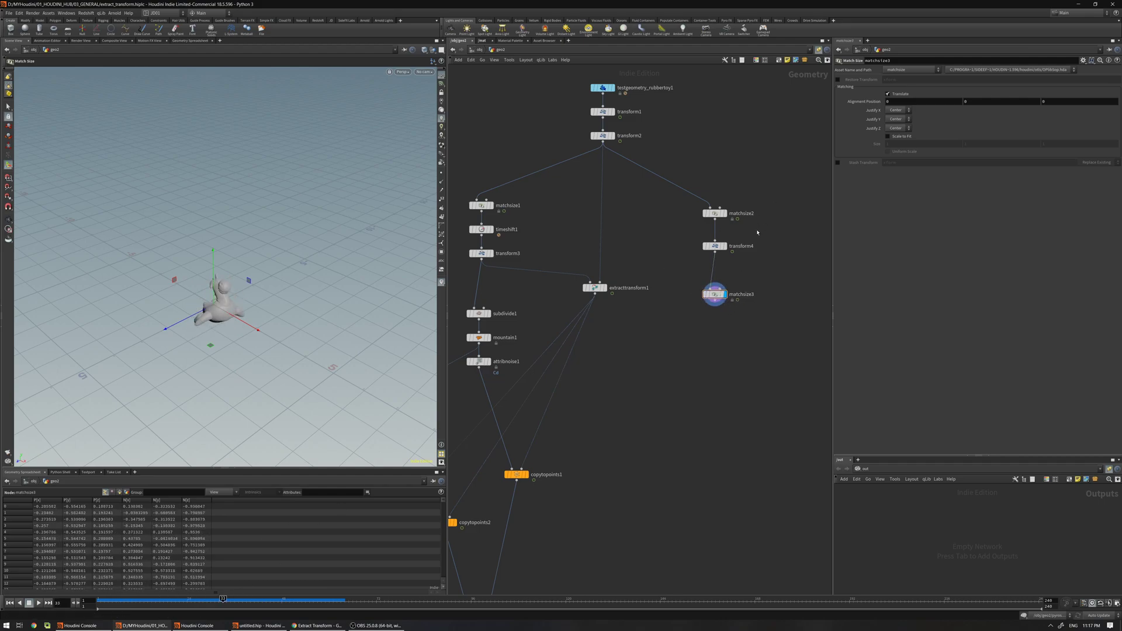
Enable Stash Transform with the attribute xform on matchsize2 and display that node.
{"action": "left_click", "coordinate": [722, 212]}
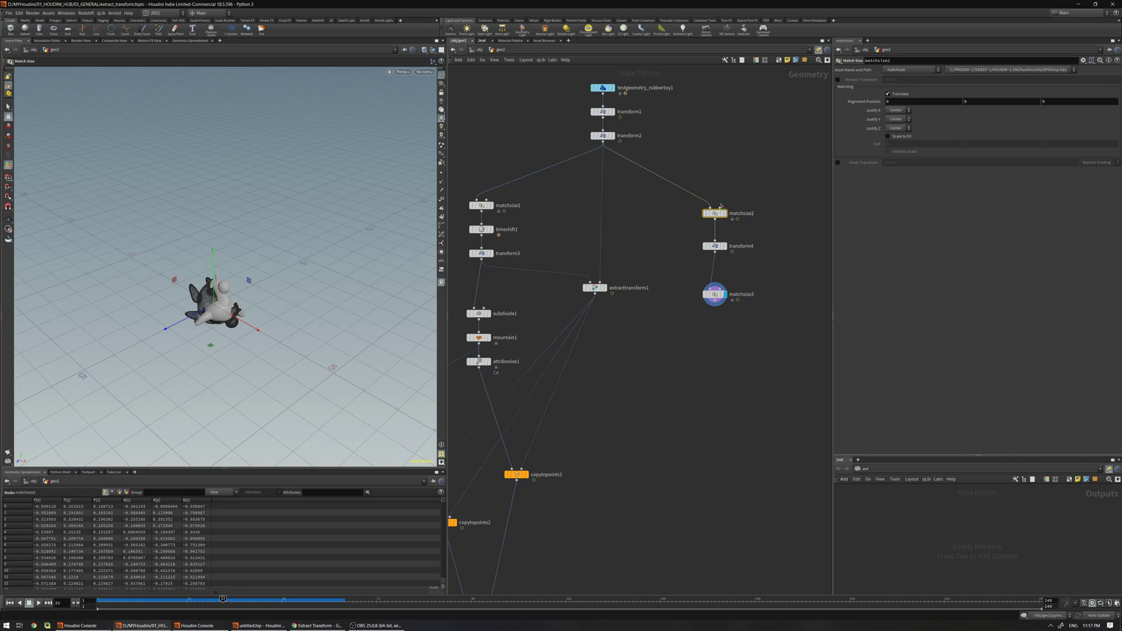
{"action": "left_click", "coordinate": [837, 163]}
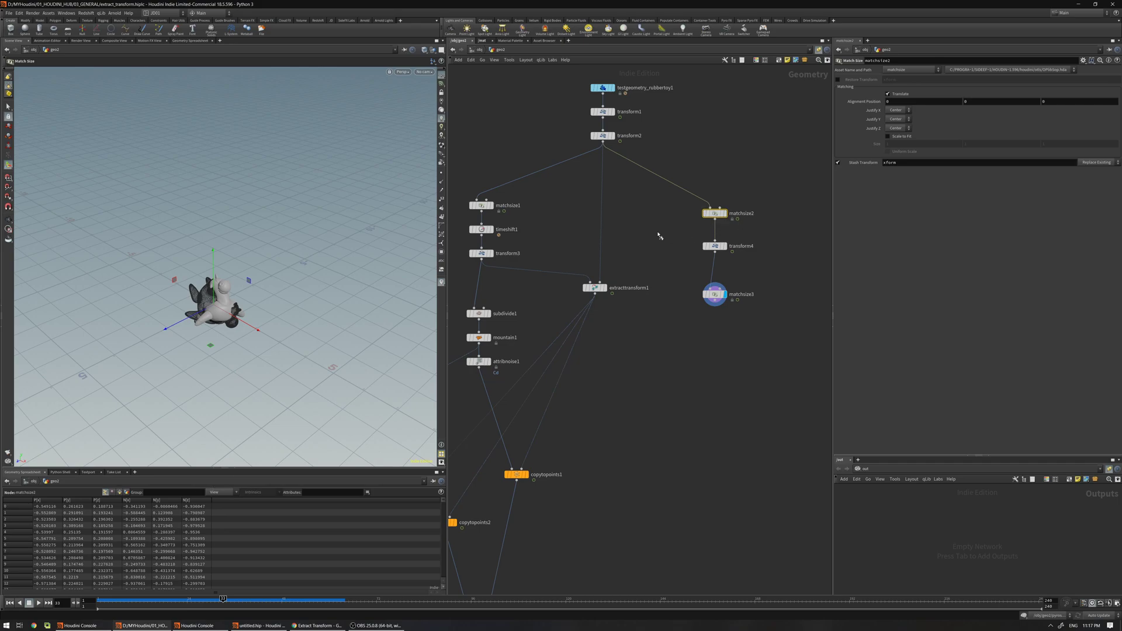
{"action": "key", "text": "r"}
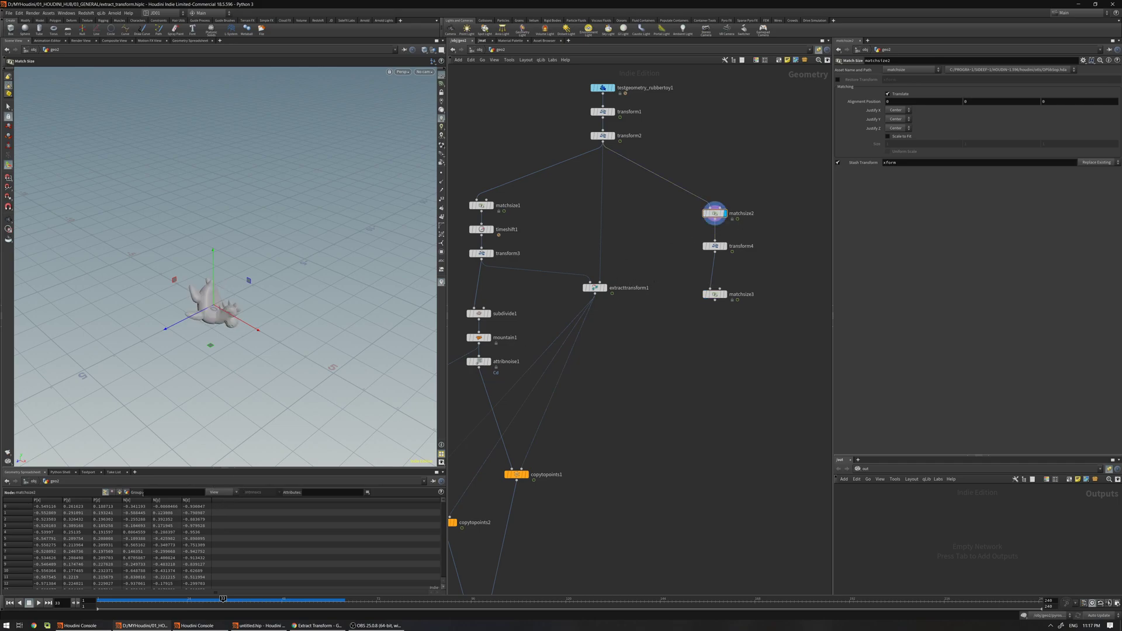
Show the detail attributes in the geometry spreadsheet and examine matchsize2's stashed xform values at different frames.
{"action": "left_click", "coordinate": [127, 493]}
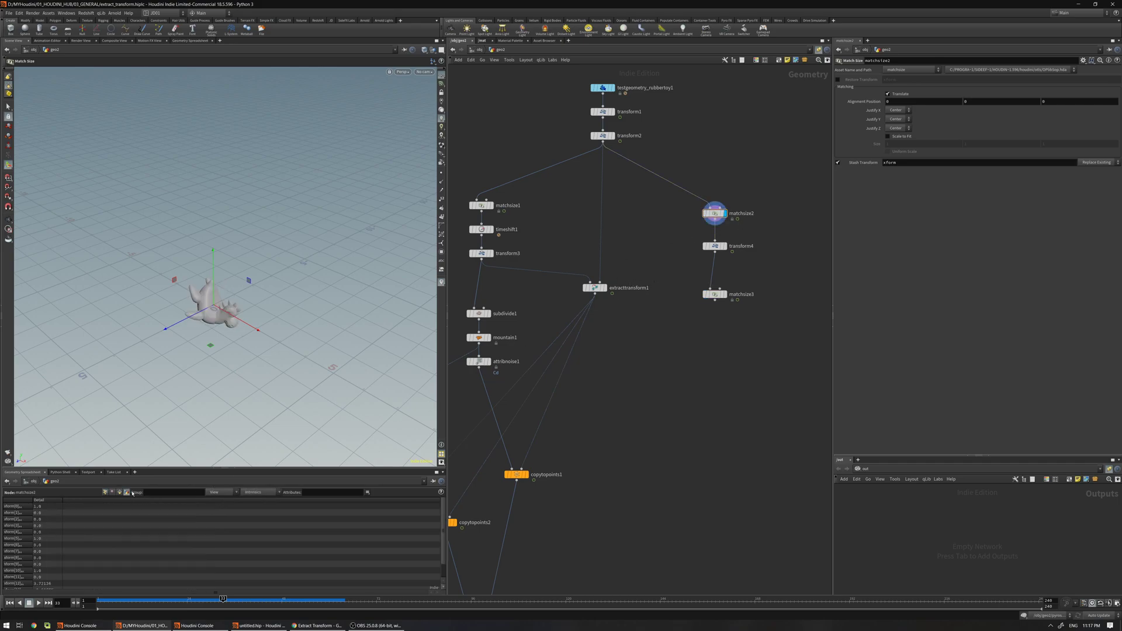
{"action": "left_click", "coordinate": [35, 500]}
{"action": "left_click_drag", "start_coordinate": [32, 500], "coordinate": [59, 501]}
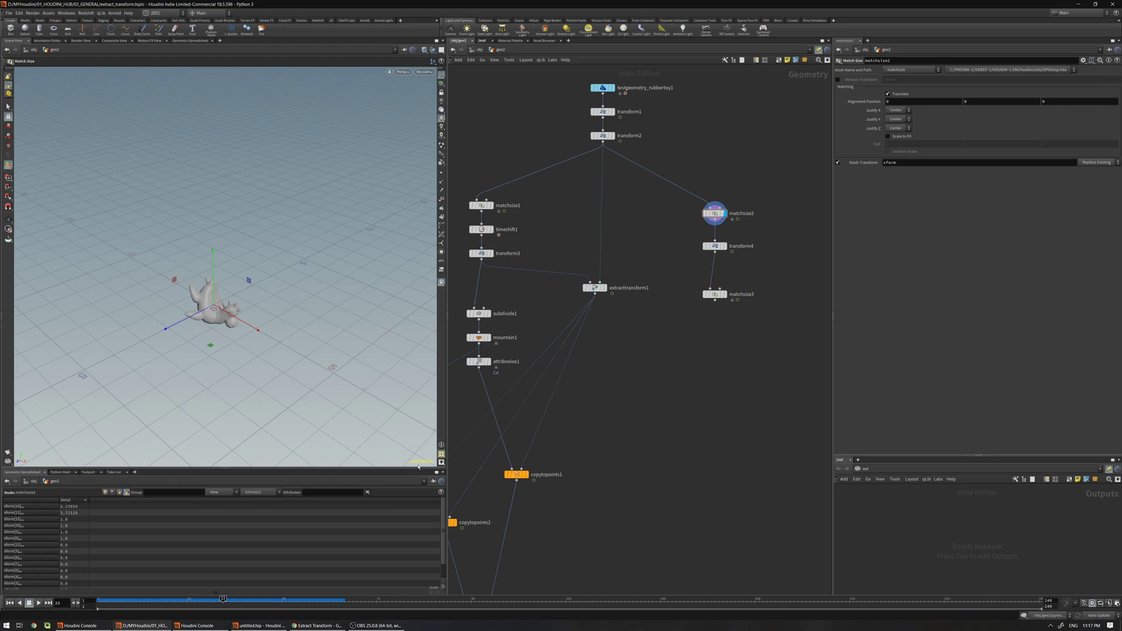
{"action": "left_click_drag", "start_coordinate": [206, 606], "coordinate": [171, 608]}
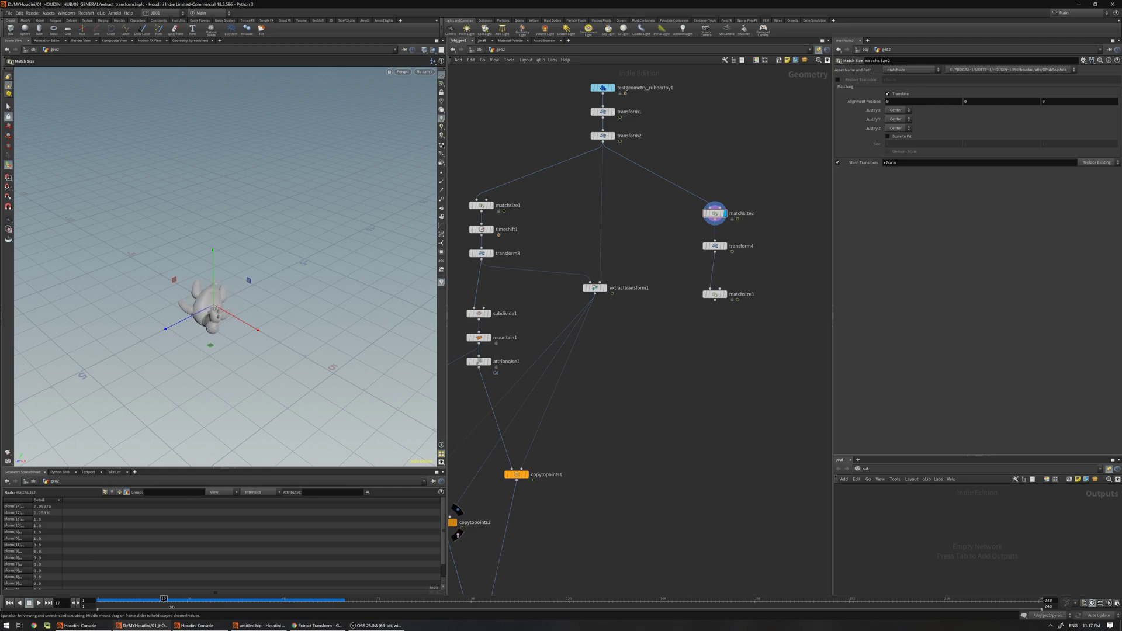
{"action": "left_click_drag", "start_coordinate": [444, 512], "coordinate": [445, 524]}
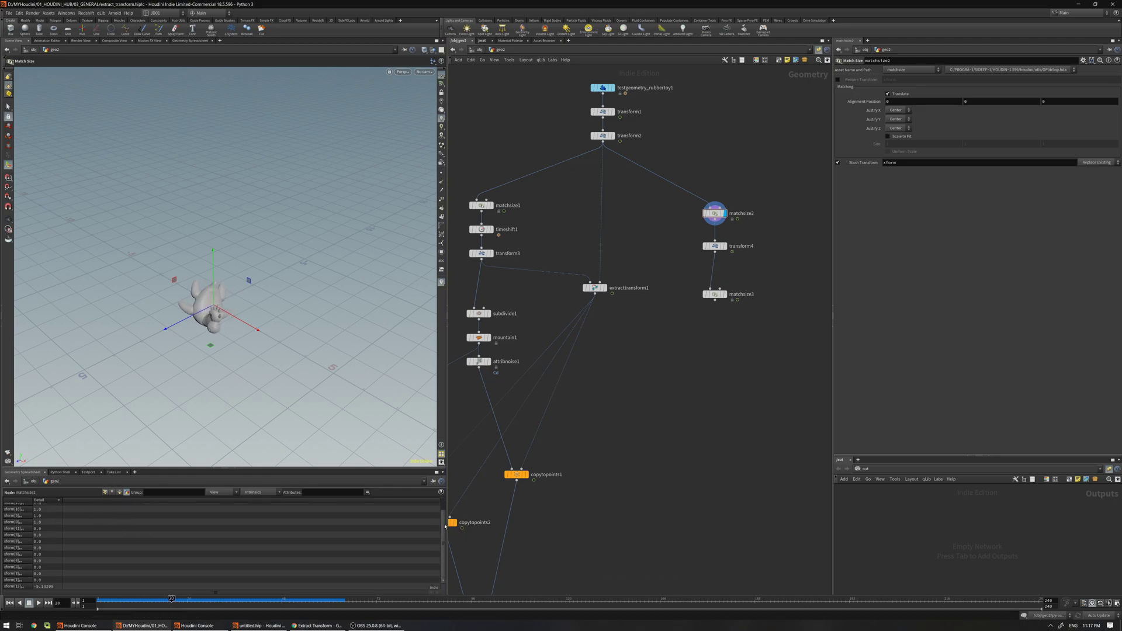
{"action": "mouse_move", "coordinate": [170, 601]}
{"action": "left_mouse_down"}
{"action": "mouse_move", "coordinate": [100, 601]}
{"action": "mouse_move", "coordinate": [234, 602]}
{"action": "mouse_move", "coordinate": [164, 602]}
{"action": "left_mouse_up"}
Display matchsize3 below transform4 and enable its Restore Transform with the attribute xform.
{"action": "left_click", "coordinate": [714, 246]}
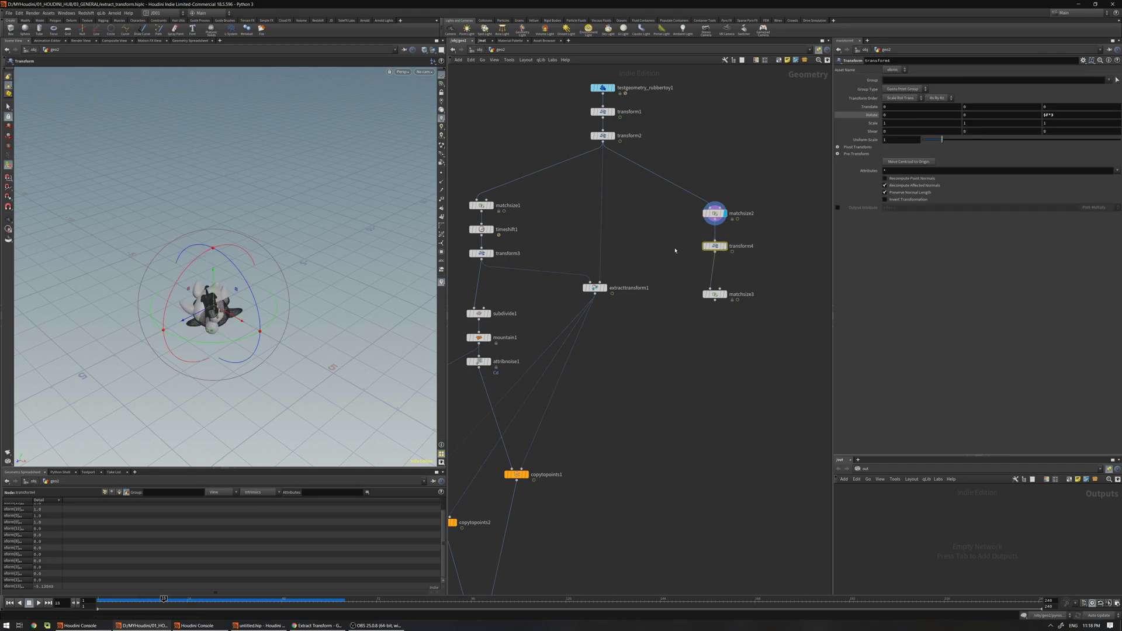
{"action": "left_click_drag", "start_coordinate": [751, 270], "coordinate": [684, 333]}
{"action": "left_click_drag", "start_coordinate": [715, 294], "coordinate": [718, 278]}
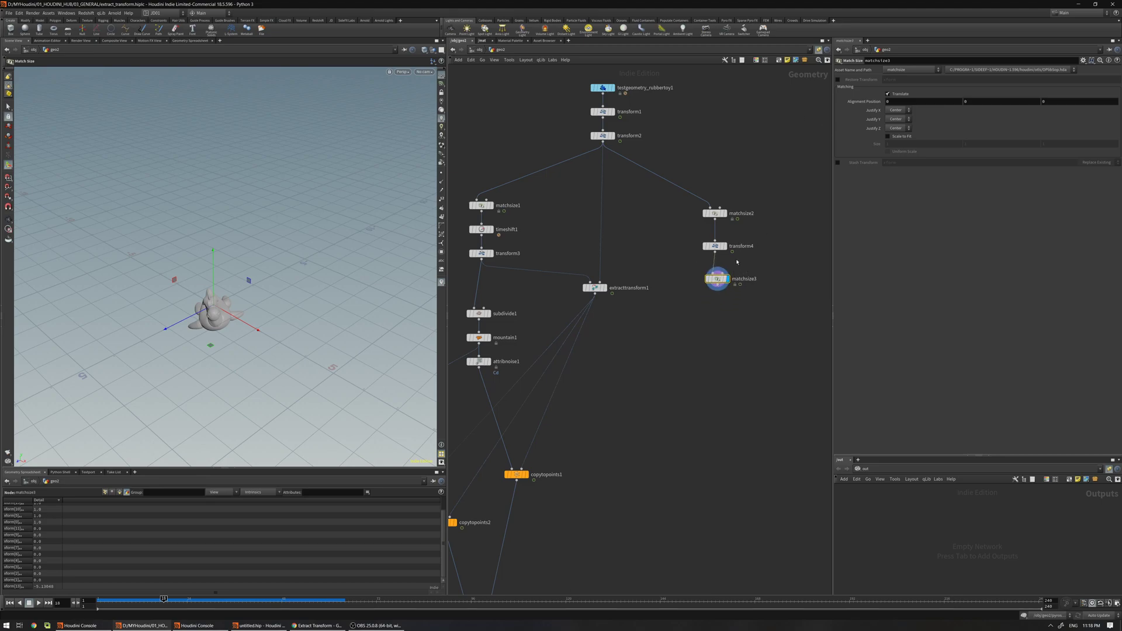
{"action": "left_click", "coordinate": [838, 79]}
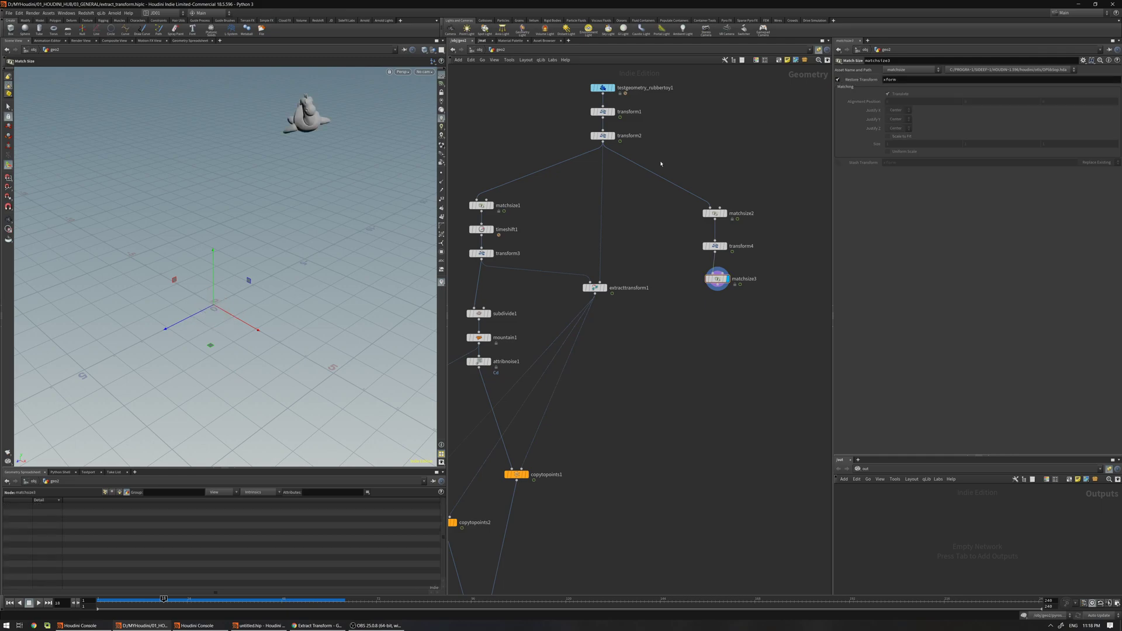
Overlay transform2 as a template to compare it with matchsize3 at frame 1, and space out transform4 and matchsize3.
{"action": "left_click", "coordinate": [611, 135]}
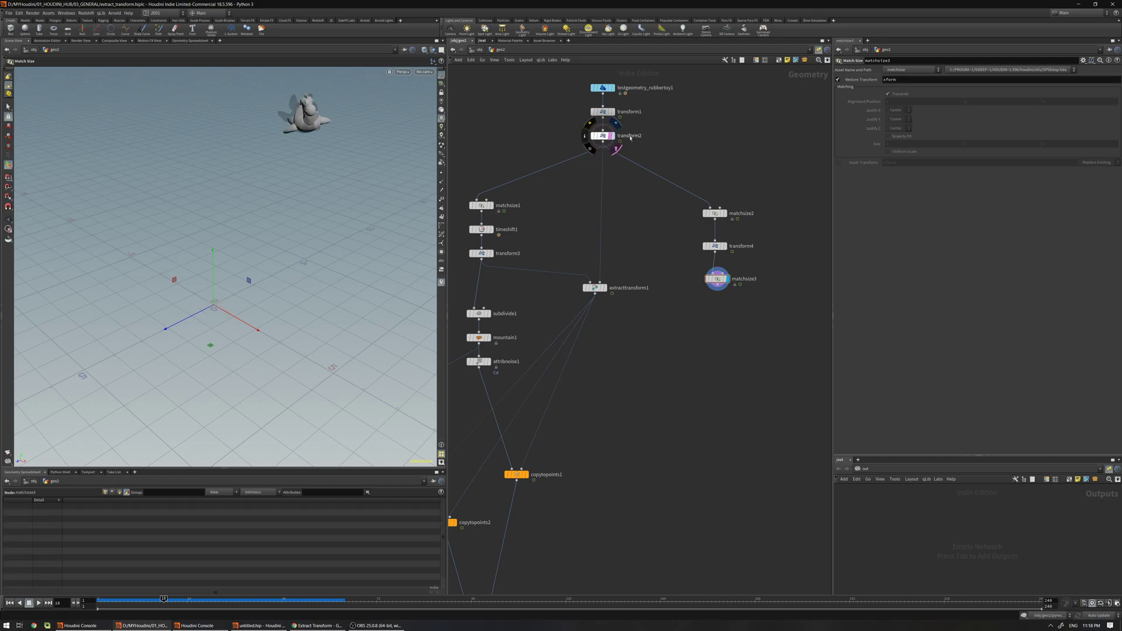
{"action": "left_click_drag", "start_coordinate": [402, 191], "coordinate": [436, 160], "text": "alt"}
{"action": "left_click_drag", "start_coordinate": [164, 600], "coordinate": [96, 485]}
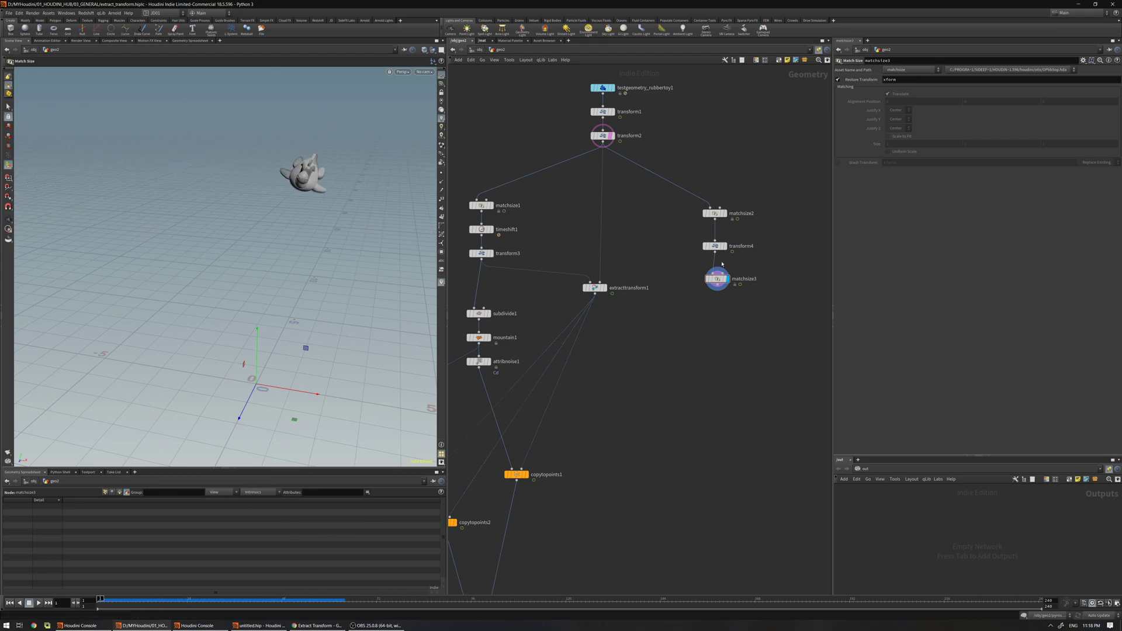
{"action": "left_click_drag", "start_coordinate": [717, 279], "coordinate": [715, 288]}
{"action": "left_click_drag", "start_coordinate": [714, 246], "coordinate": [715, 240]}
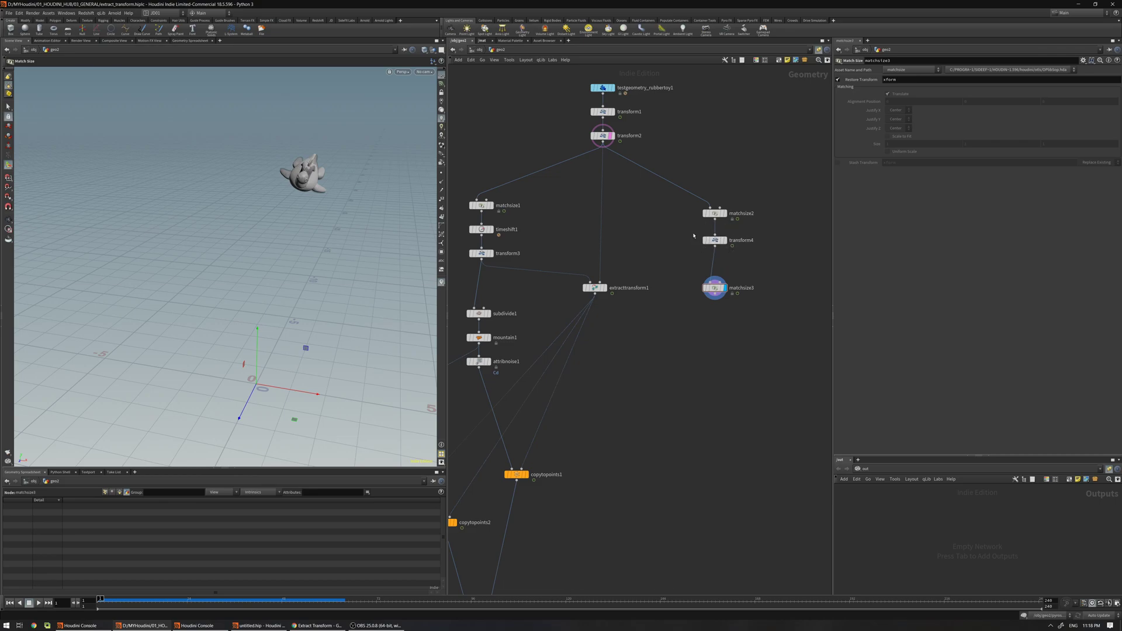
Display transform4 and enable its Output Attribute with the name xform.
{"action": "left_click", "coordinate": [714, 240]}
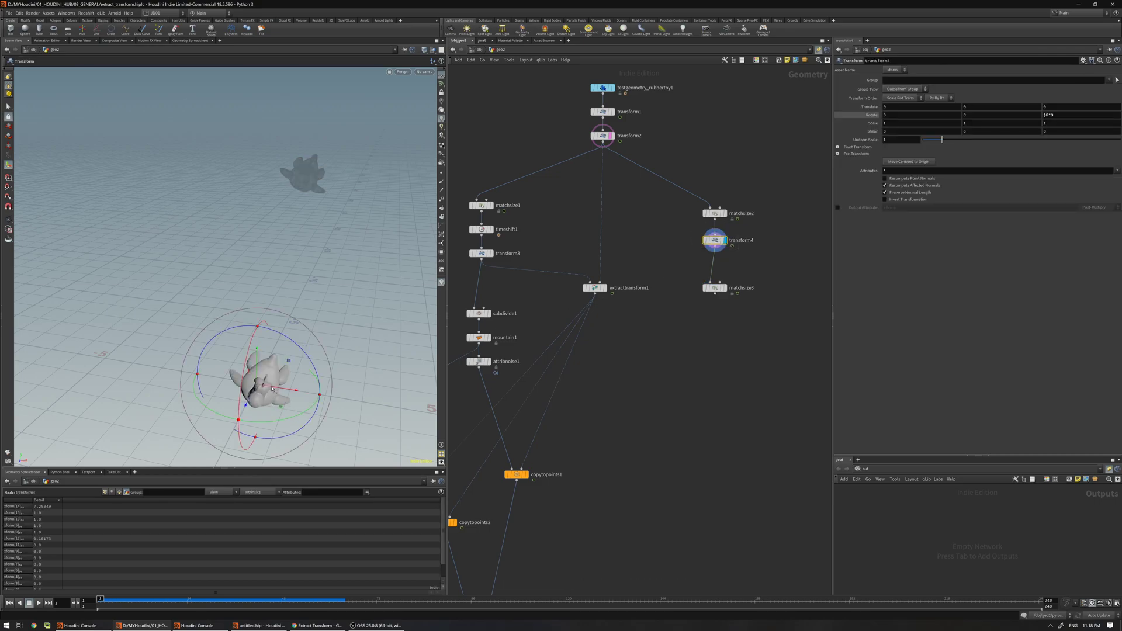
{"action": "left_click_drag", "start_coordinate": [270, 392], "coordinate": [250, 383], "text": "alt"}
{"action": "middle_click_drag", "start_coordinate": [274, 387], "coordinate": [270, 341], "text": "alt"}
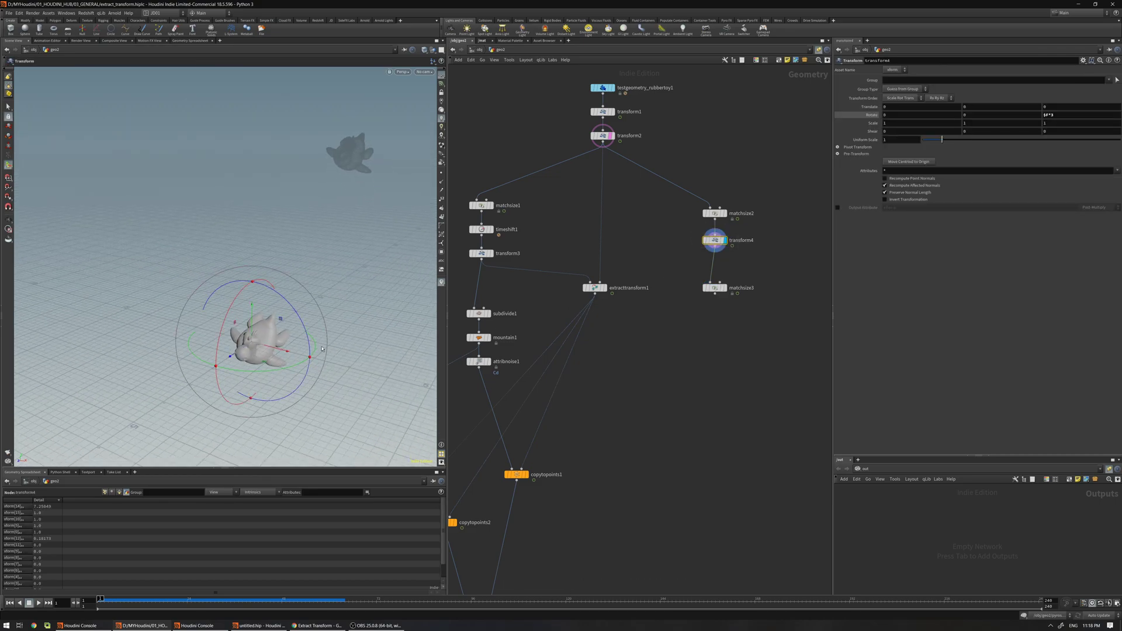
{"action": "left_click_drag", "start_coordinate": [275, 337], "coordinate": [255, 306], "text": "alt"}
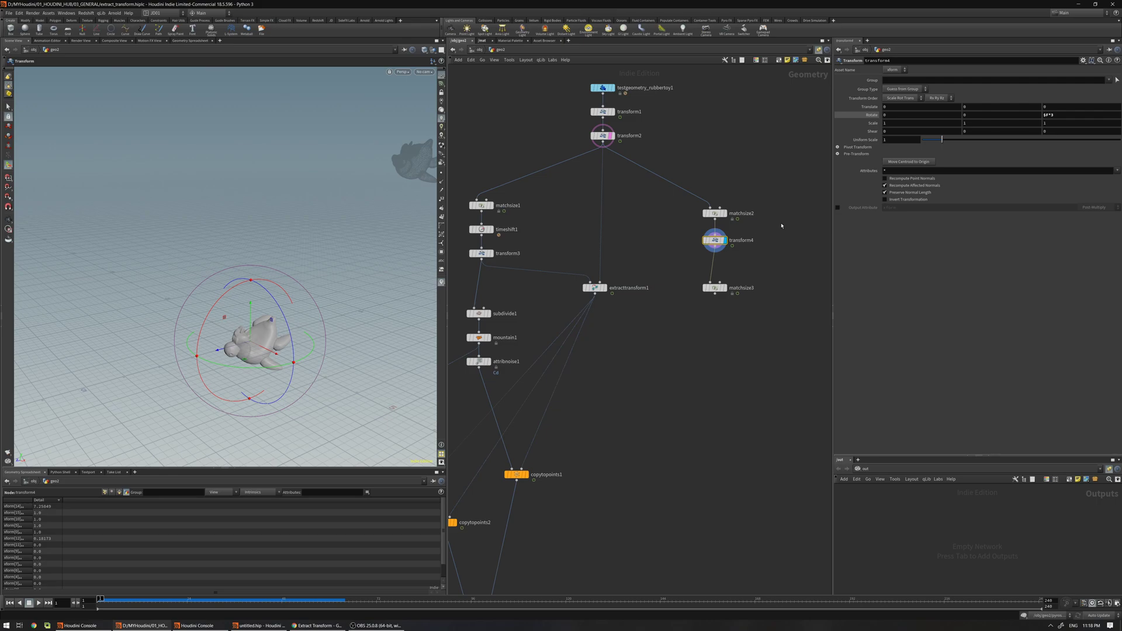
{"action": "left_click", "coordinate": [838, 208]}
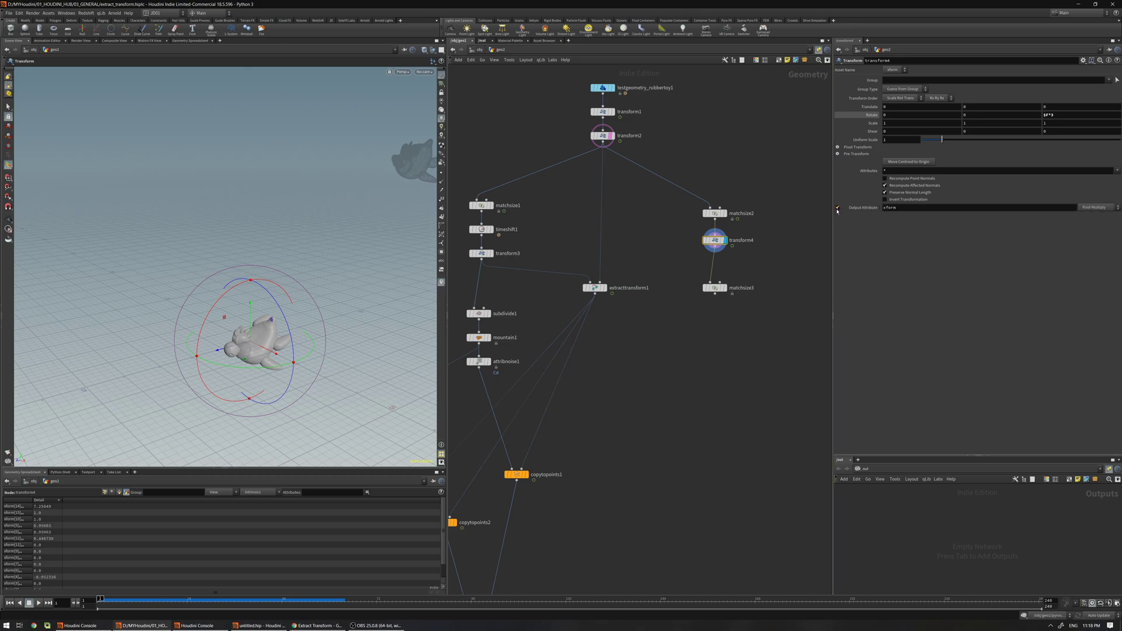
{"action": "double_click", "coordinate": [900, 209]}
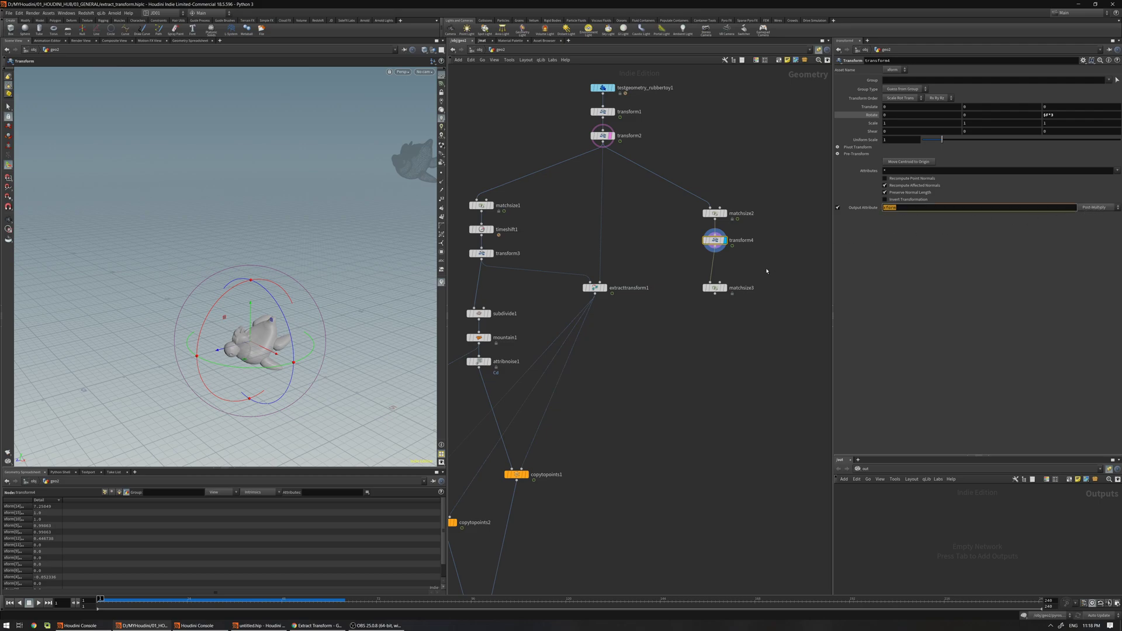
Display matchsize3 and compare its restored toy with the transform2 template up close and at other frames.
{"action": "left_click_drag", "start_coordinate": [743, 272], "coordinate": [692, 310]}
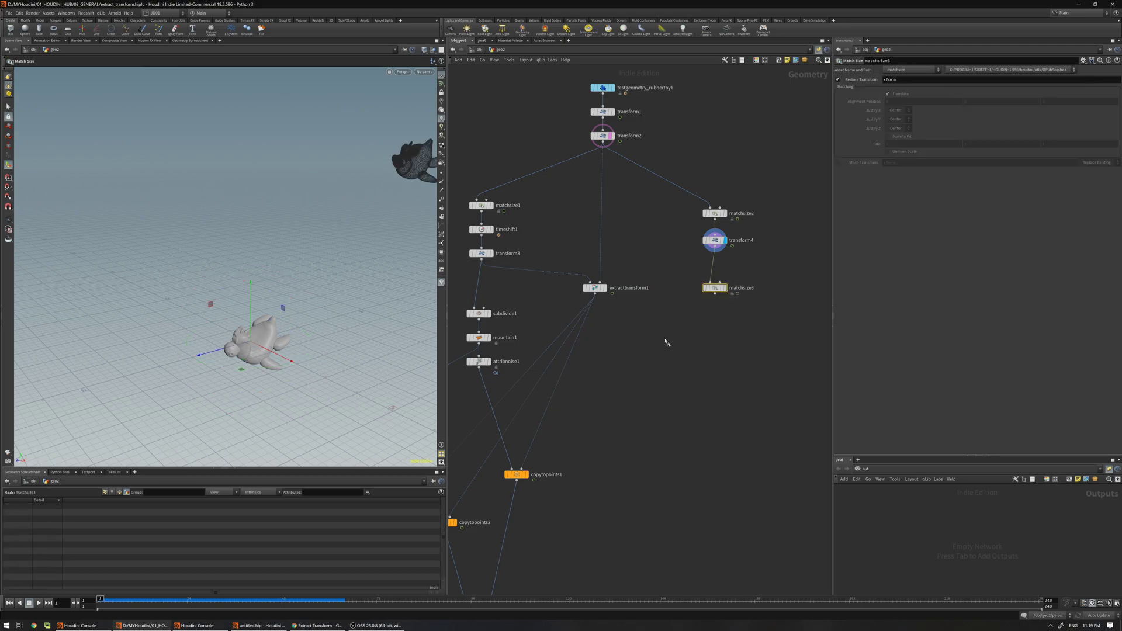
{"action": "key", "text": "r"}
{"action": "left_click_drag", "start_coordinate": [378, 200], "coordinate": [356, 193], "text": "alt"}
{"action": "right_click_drag", "start_coordinate": [356, 193], "coordinate": [602, 164], "text": "alt"}
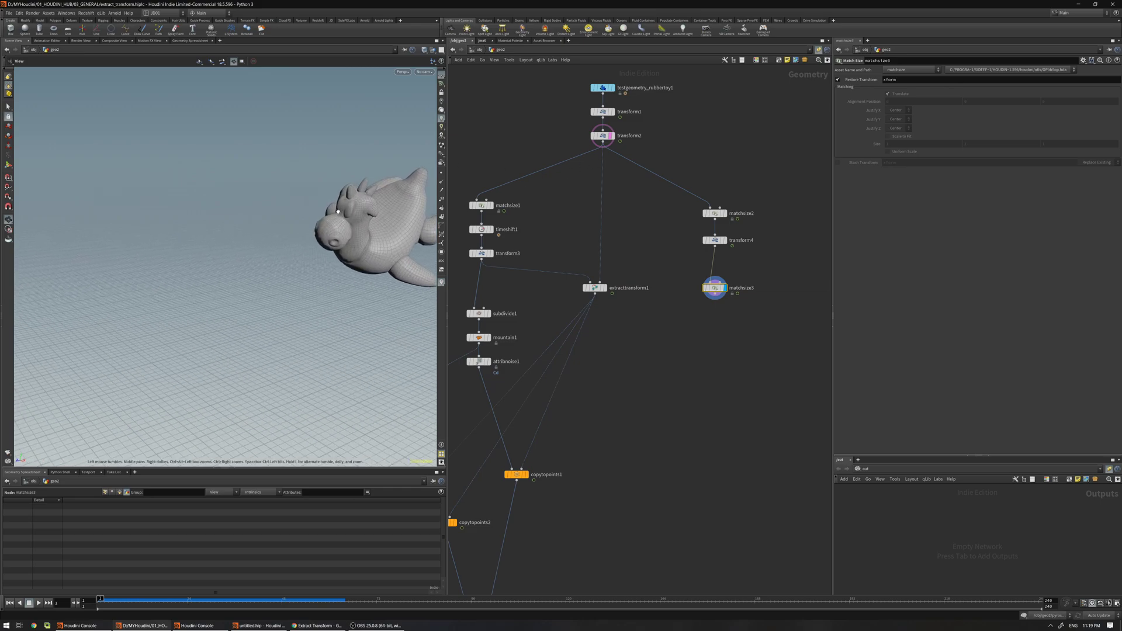
{"action": "key", "text": "w"}
{"action": "key", "text": "w"}
{"action": "right_click_drag", "start_coordinate": [338, 214], "coordinate": [289, 235], "text": "alt"}
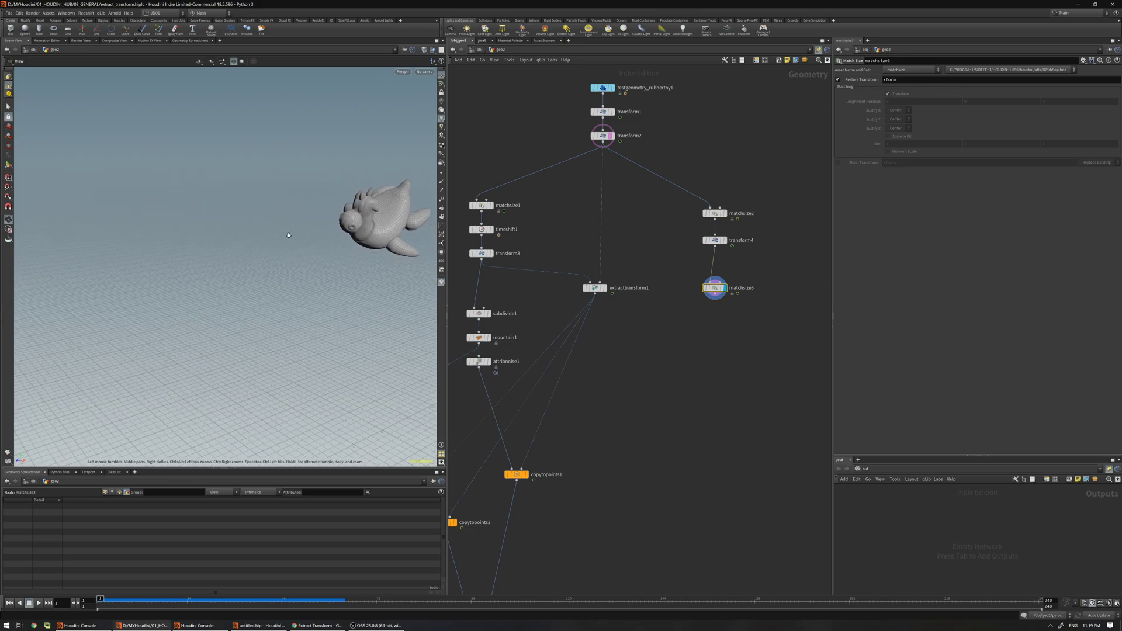
{"action": "key", "text": "Return"}
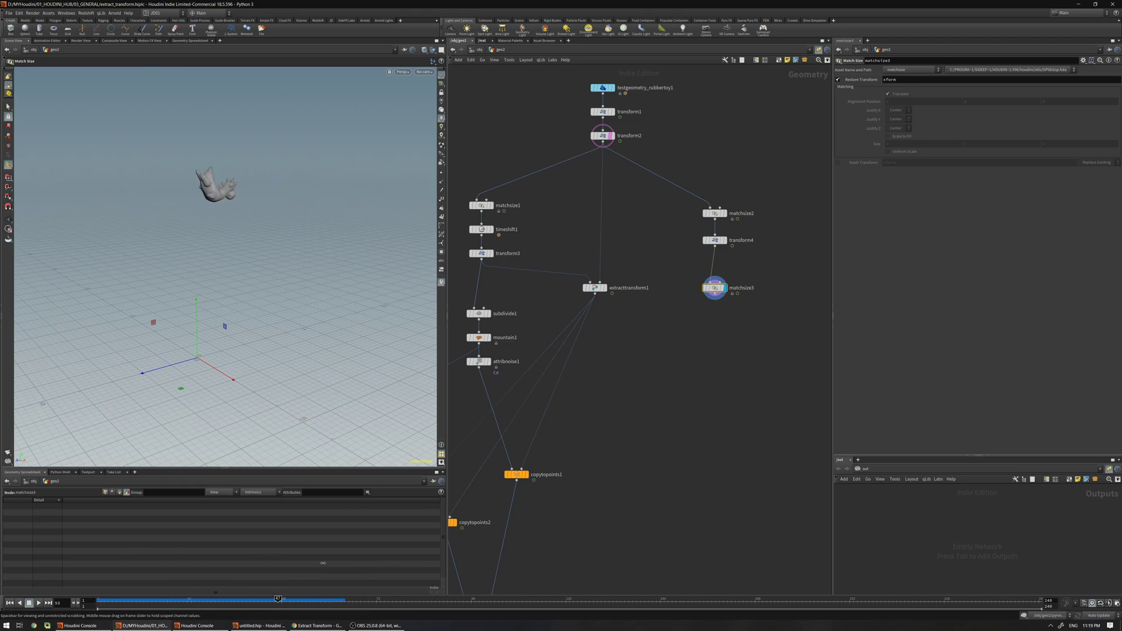
Try a different uniform scale and X translation on transform4, undoing each change.
{"action": "left_click", "coordinate": [714, 240]}
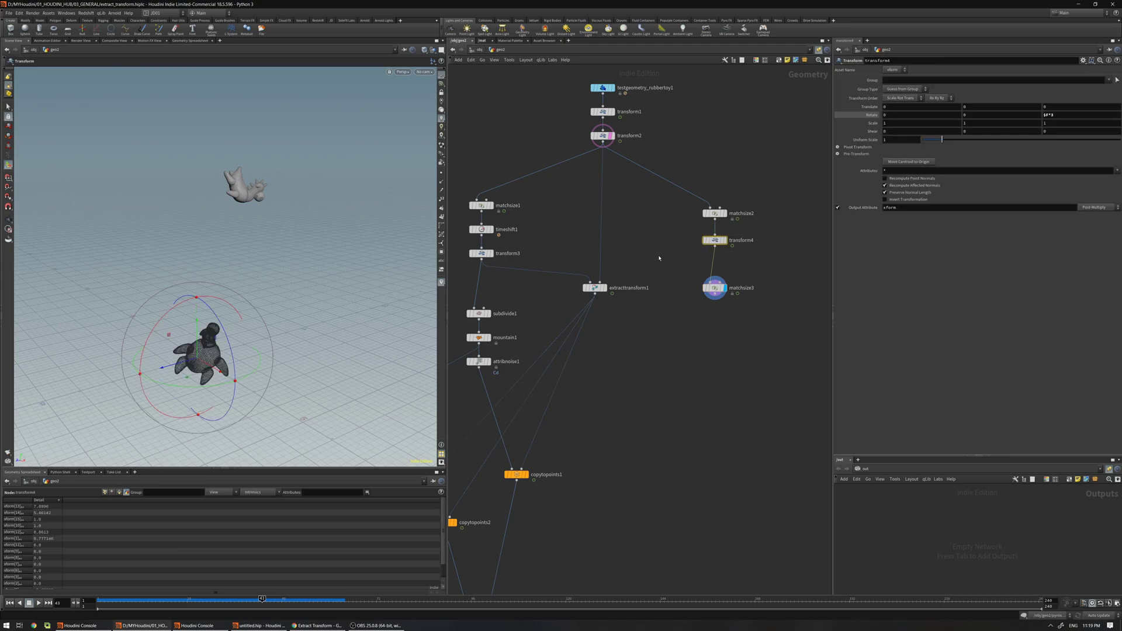
{"action": "left_click", "coordinate": [676, 235]}
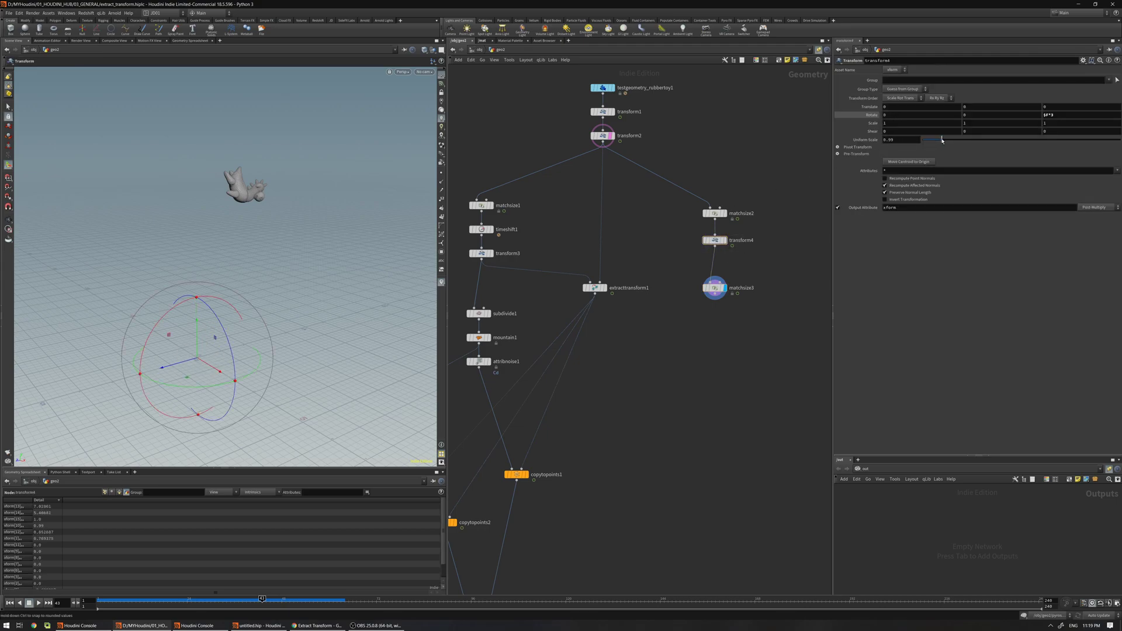
{"action": "key", "text": "ctrl+z"}
{"action": "middle_click_drag", "start_coordinate": [865, 106], "coordinate": [912, 104]}
{"action": "key", "text": "ctrl+z"}
Turn off transform4's Output Attribute and offset its X translation, checking the restored toy against the template along the timeline.
{"action": "left_click", "coordinate": [715, 241]}
{"action": "left_click", "coordinate": [837, 208]}
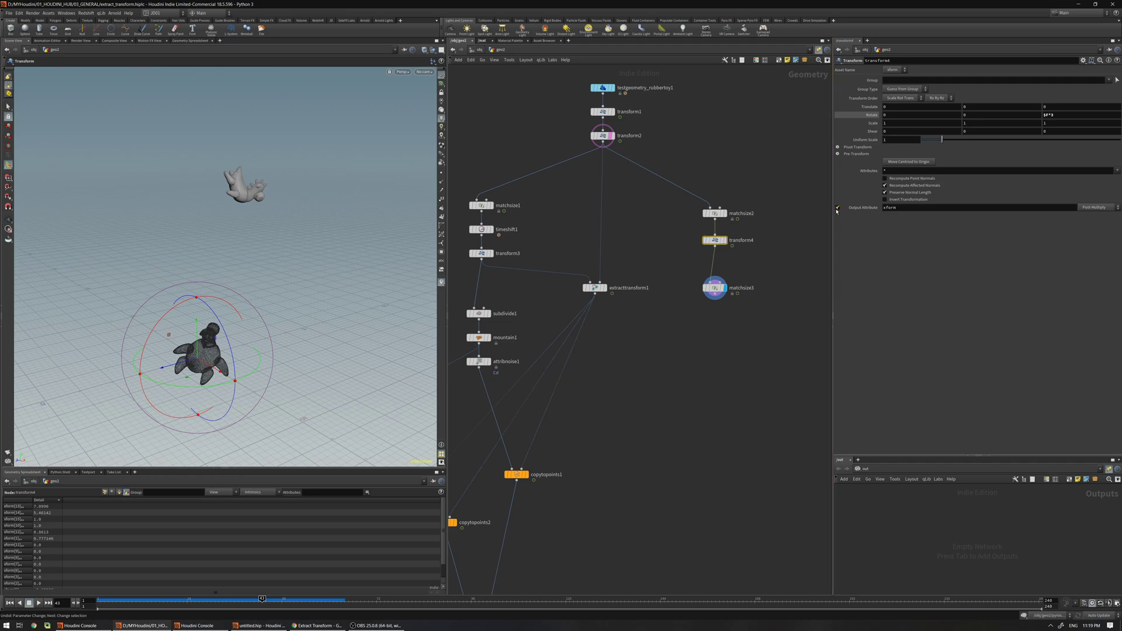
{"action": "left_click", "coordinate": [762, 177]}
{"action": "middle_click_drag", "start_coordinate": [890, 107], "coordinate": [942, 108]}
{"action": "left_click", "coordinate": [246, 601]}
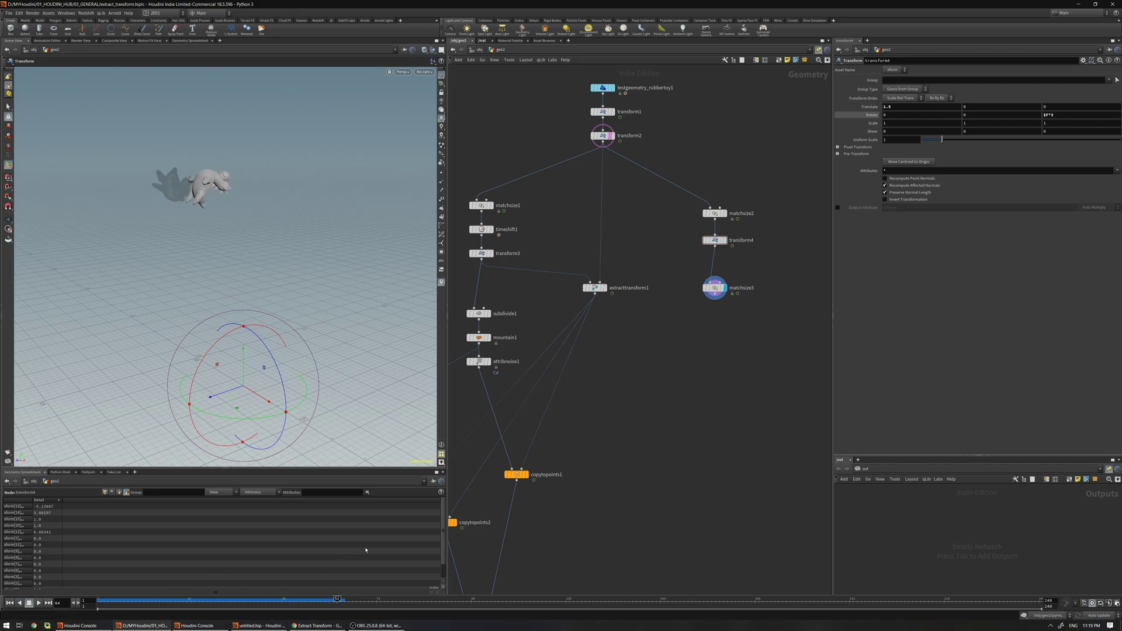